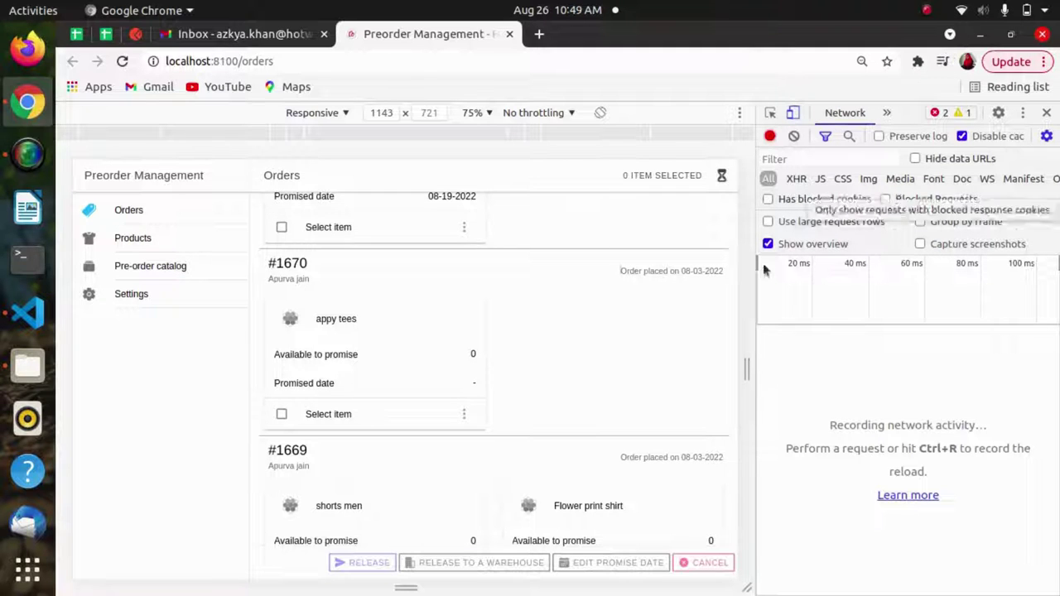
- Select preorder items #1673 (large) and #1671 (XS / Gray), then release them and confirm in the Release orders dialog
scroll(613, 257, "up", 10)
scroll(614, 257, "down", 3)
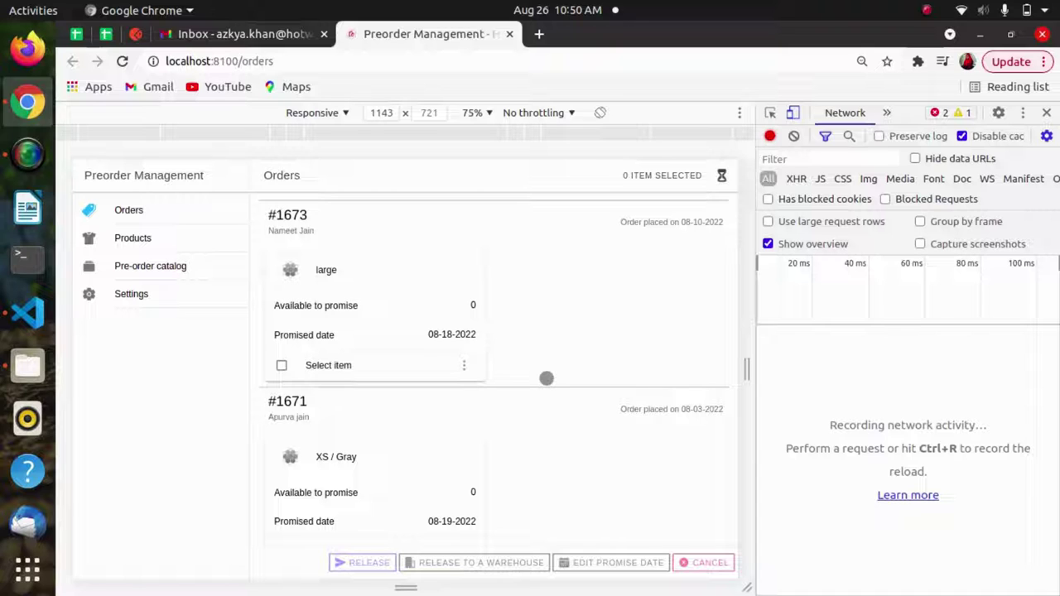
scroll(547, 379, "up", 3)
scroll(547, 378, "down", 2)
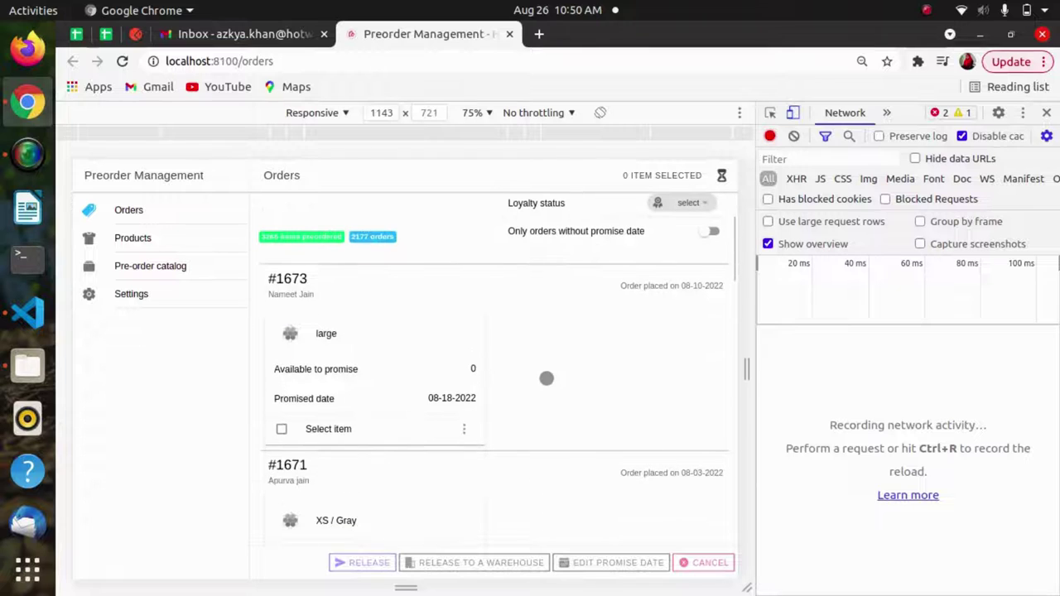
scroll(546, 378, "down", 1)
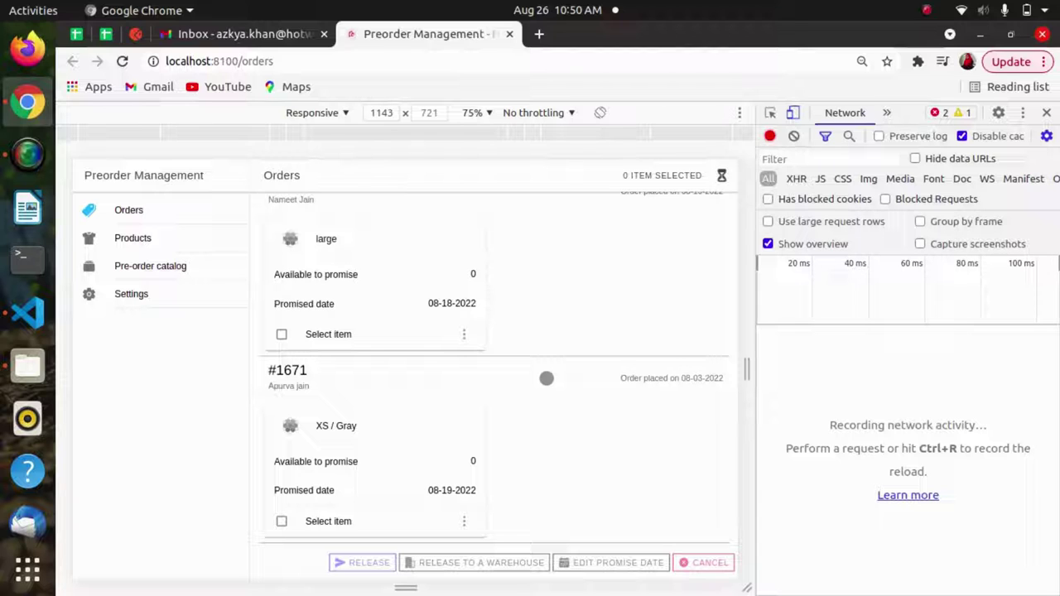
scroll(546, 378, "down", 1)
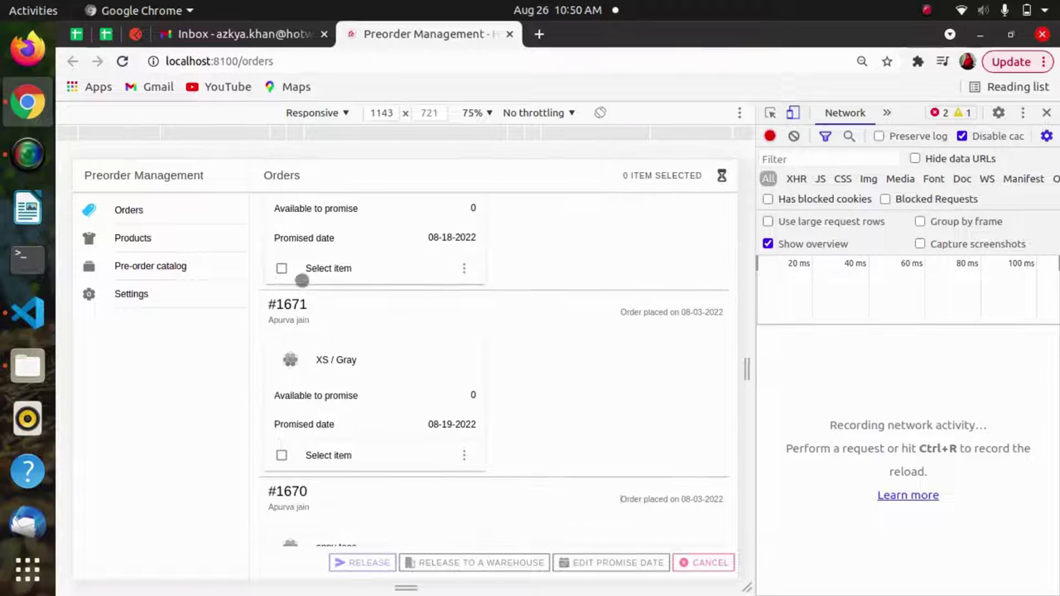
left_click(282, 269)
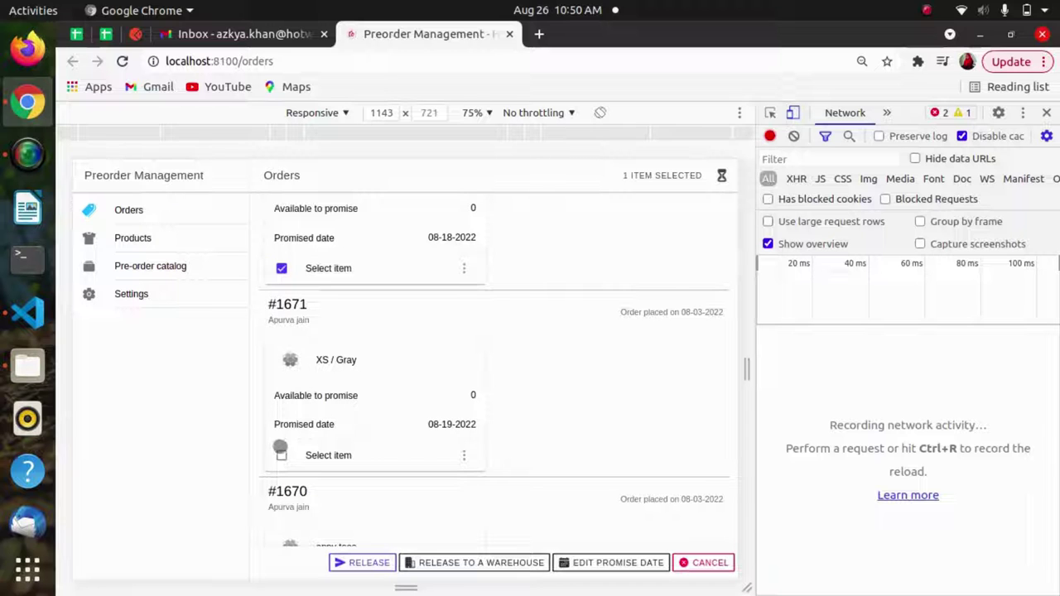
left_click(281, 454)
left_click(368, 562)
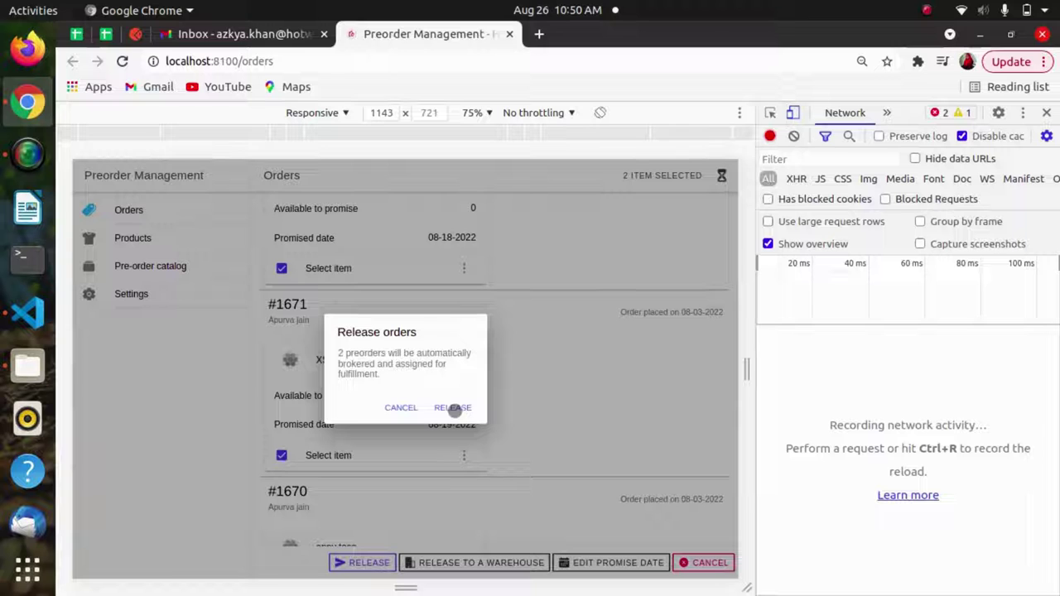
left_click(454, 408)
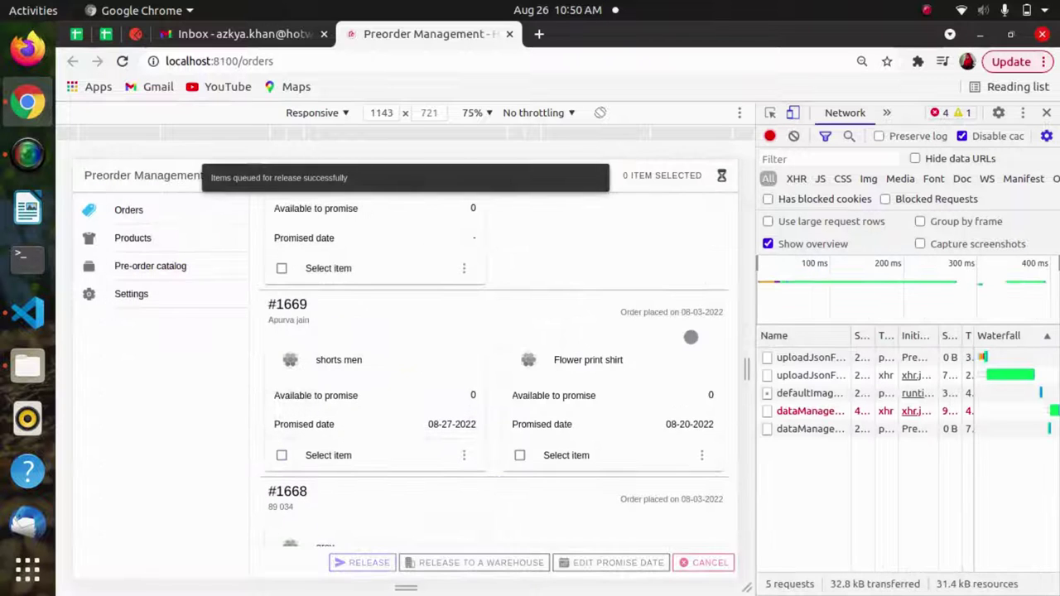
- Widen the Network request list and open the second uploadJsonFile POST request's details
left_click_drag(758, 312, 687, 331)
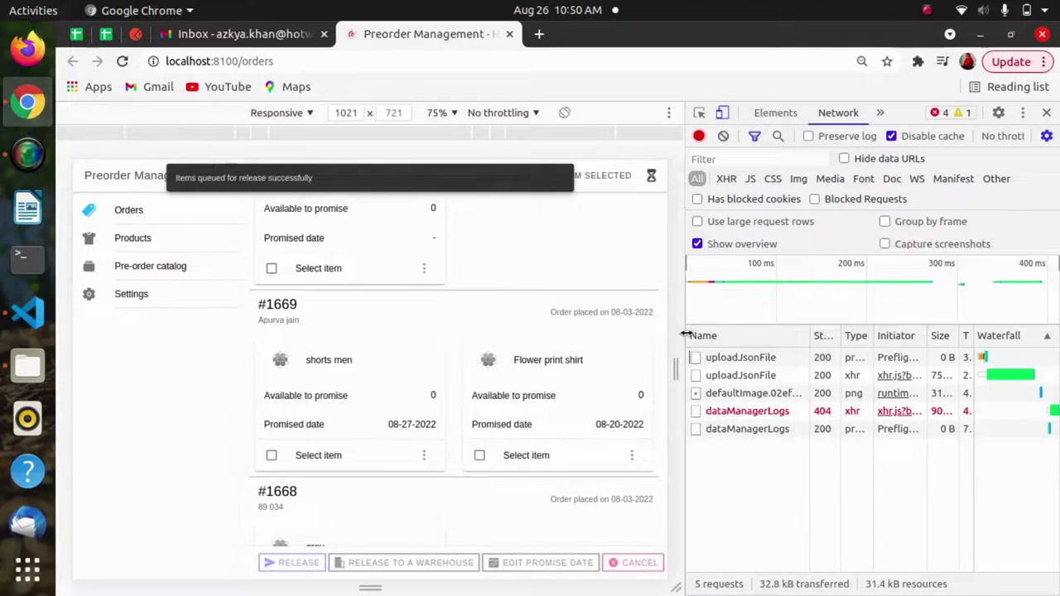
left_click(729, 377)
scroll(882, 461, "down", 10)
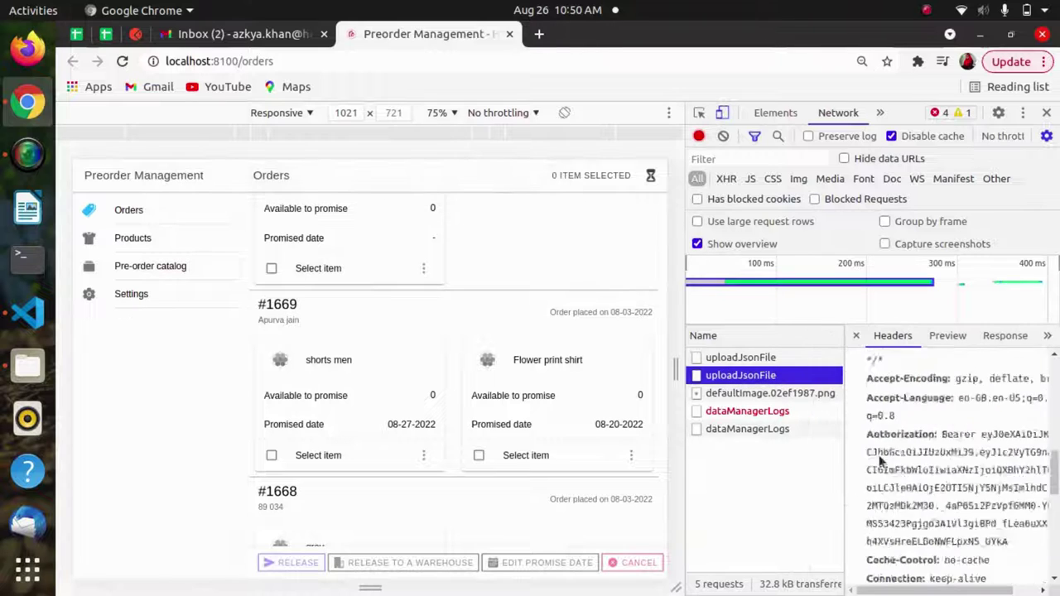
scroll(881, 460, "down", 2)
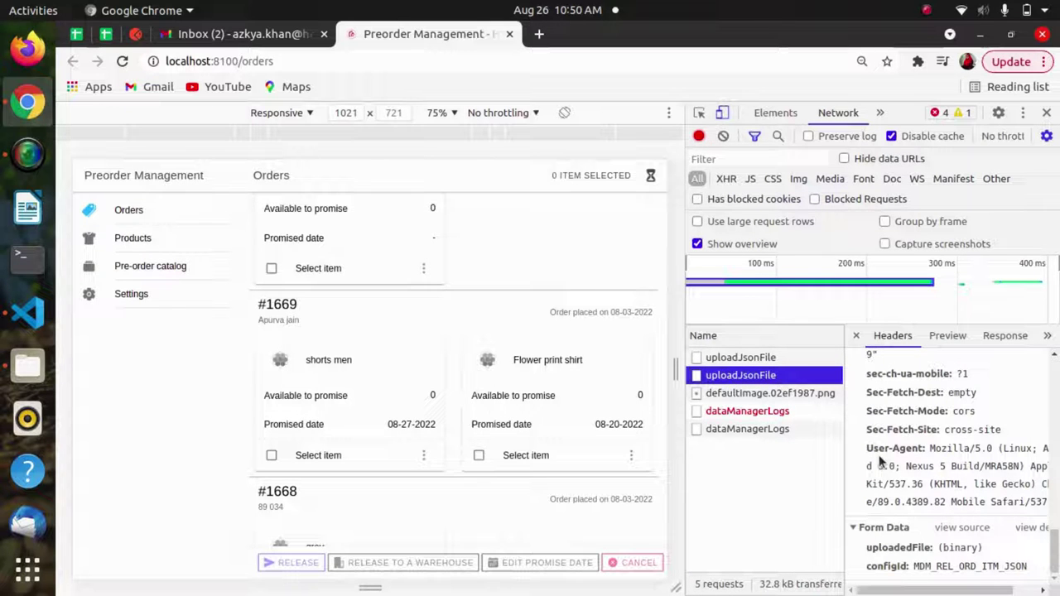
scroll(894, 396, "up", 12)
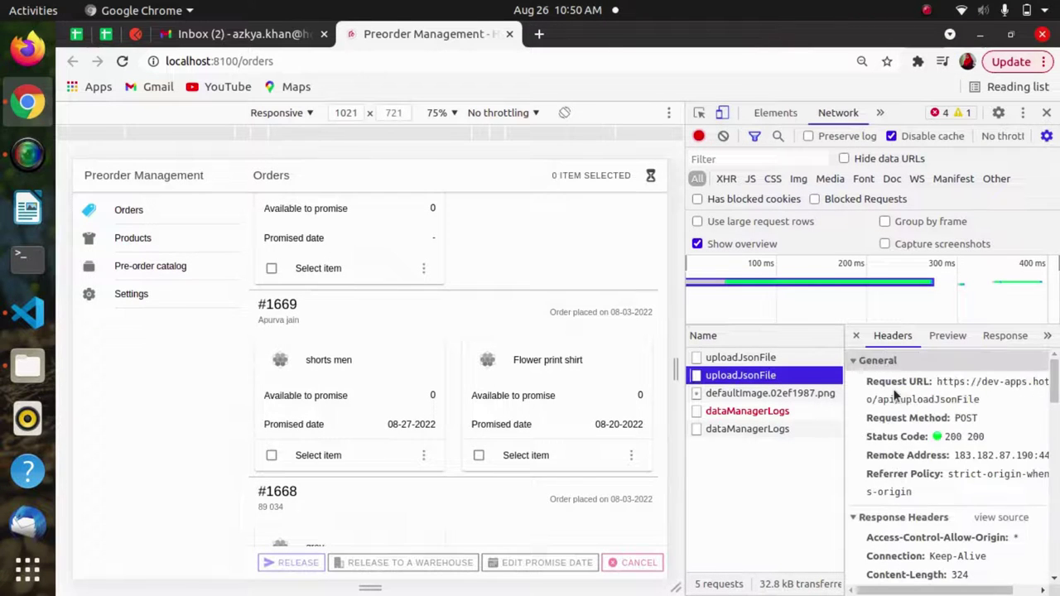
scroll(894, 398, "down", 10)
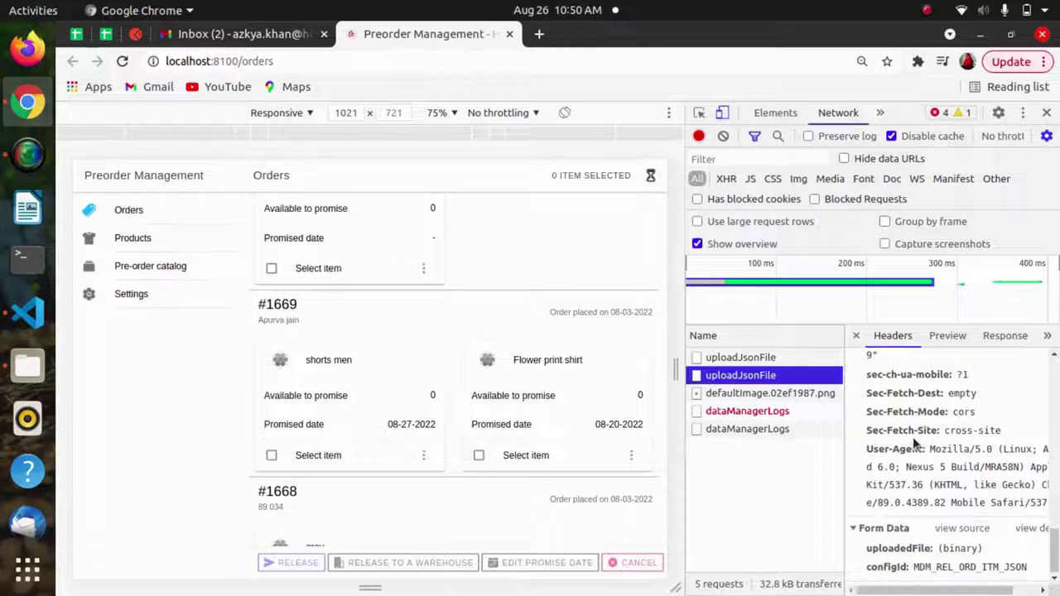
- Review the request's headers and form data, then select its Request URL text
scroll(913, 437, "up", 10)
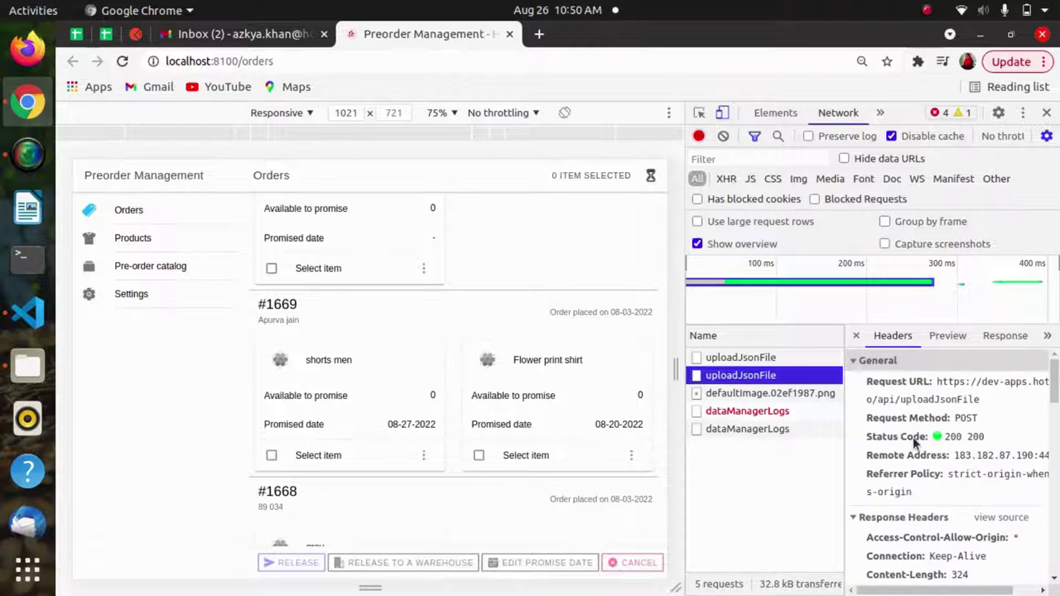
scroll(902, 418, "right", 1)
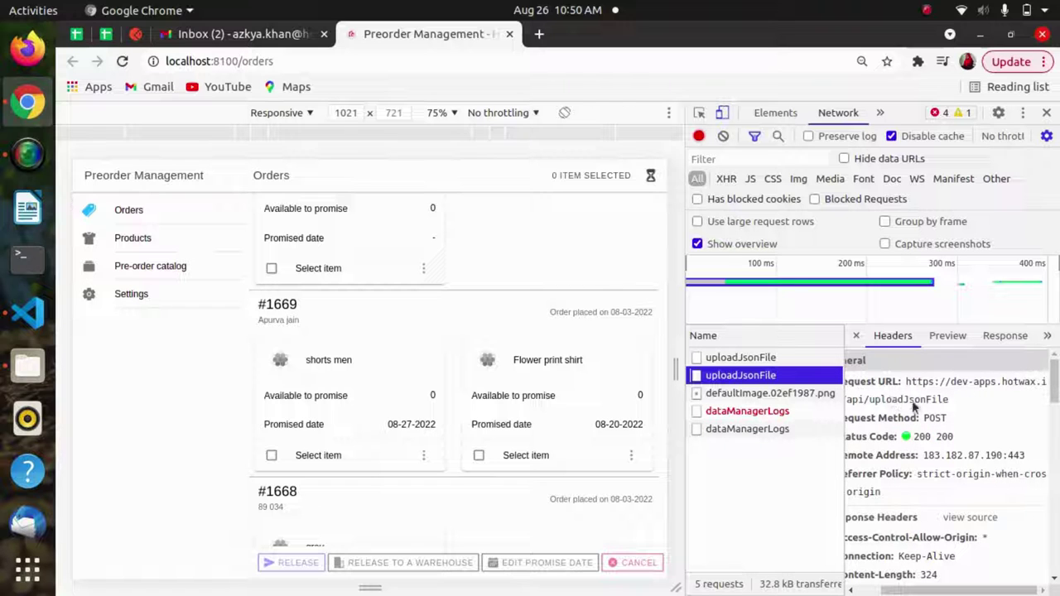
scroll(952, 407, "down", 10)
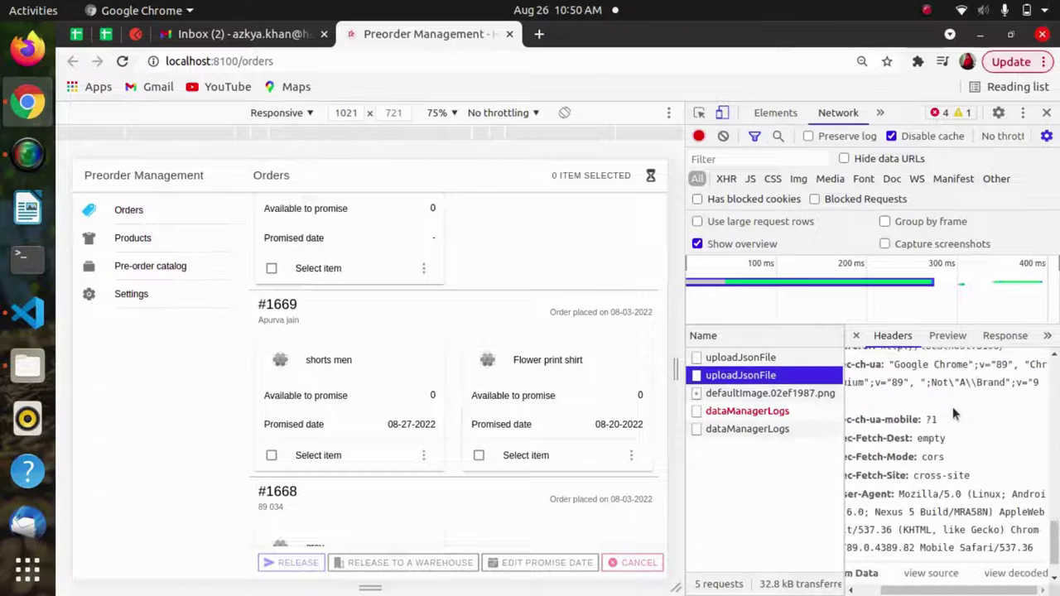
scroll(953, 407, "left", 1)
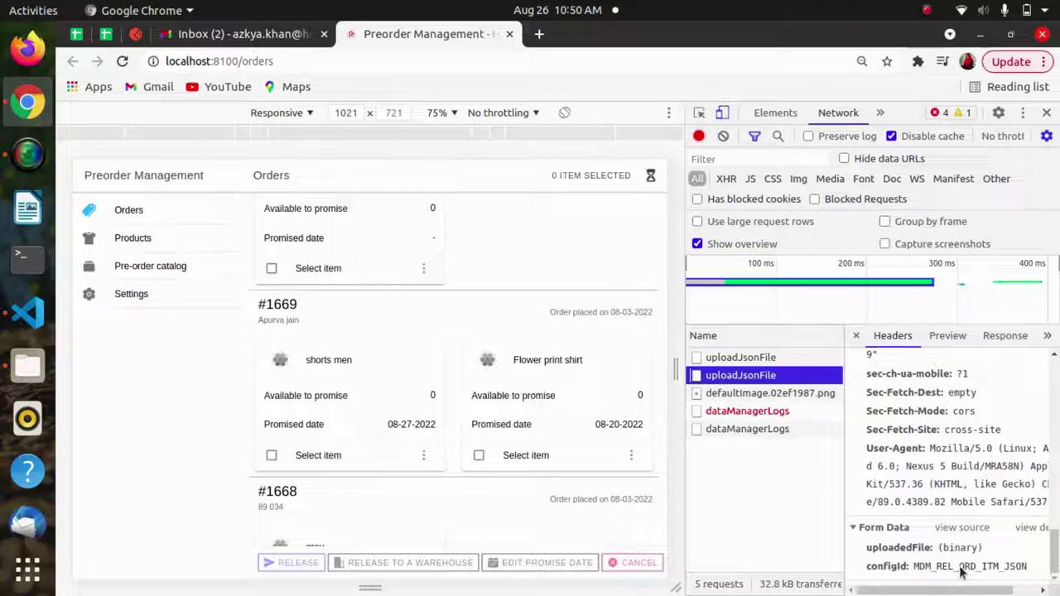
scroll(918, 425, "up", 10)
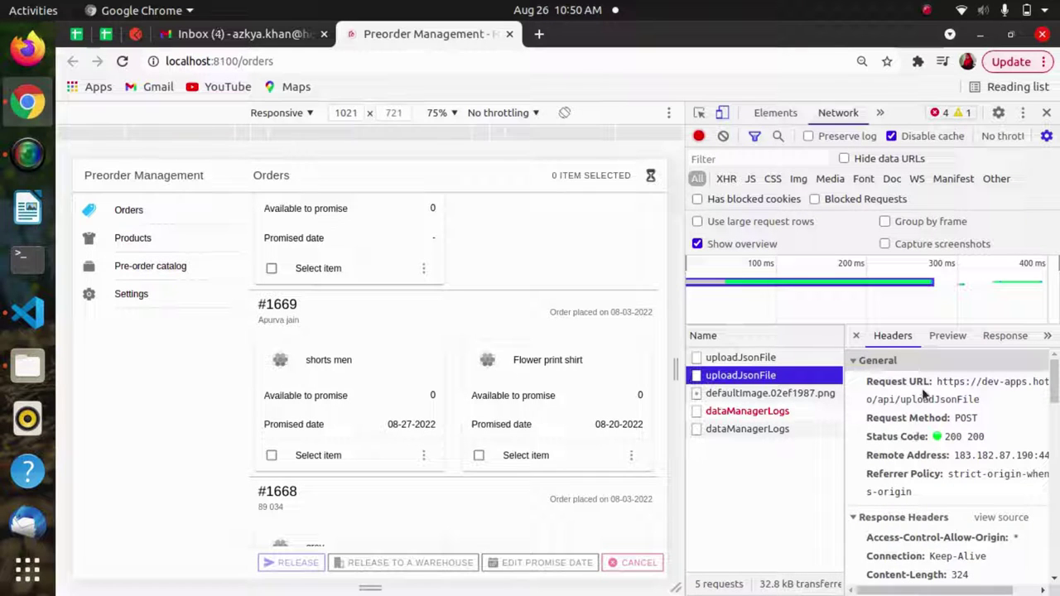
left_click_drag(936, 385, 983, 400)
key("ctrl+c")
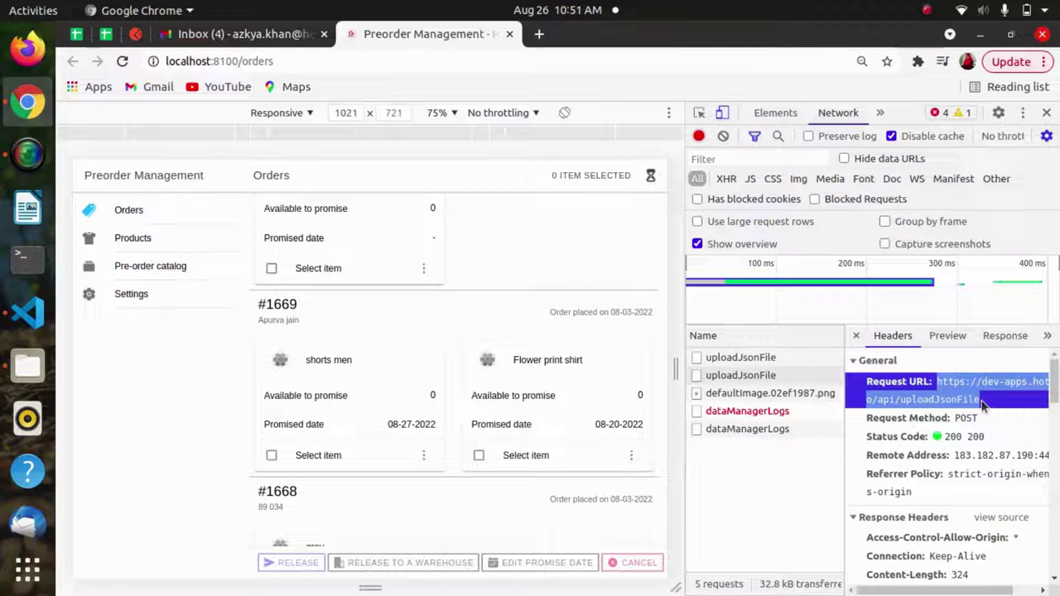
- In Postman, make a POST request to the pasted uploadJsonFile URL
left_click(136, 34)
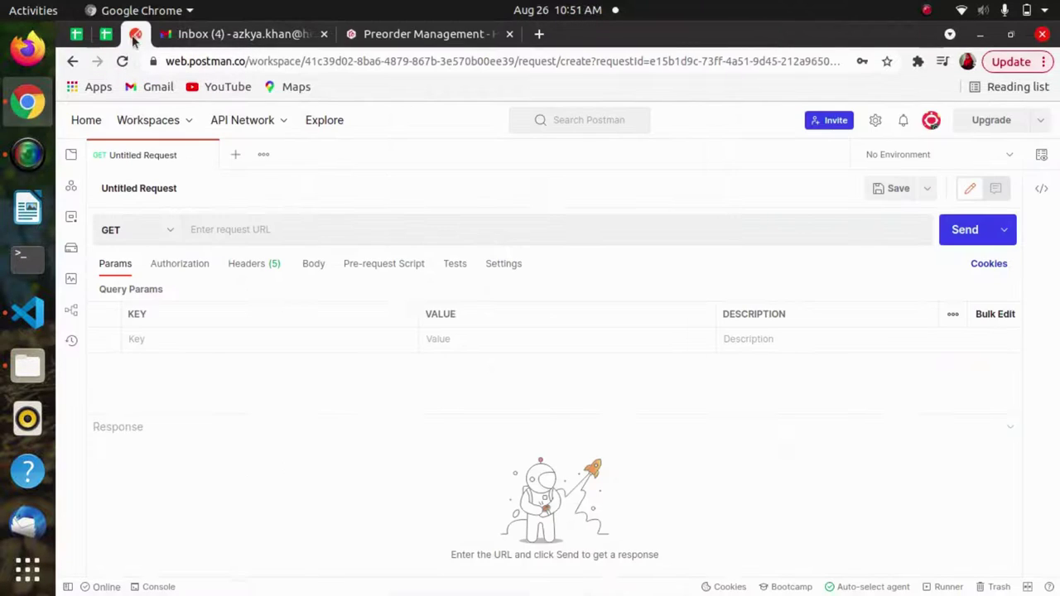
left_click(134, 229)
left_click(137, 303)
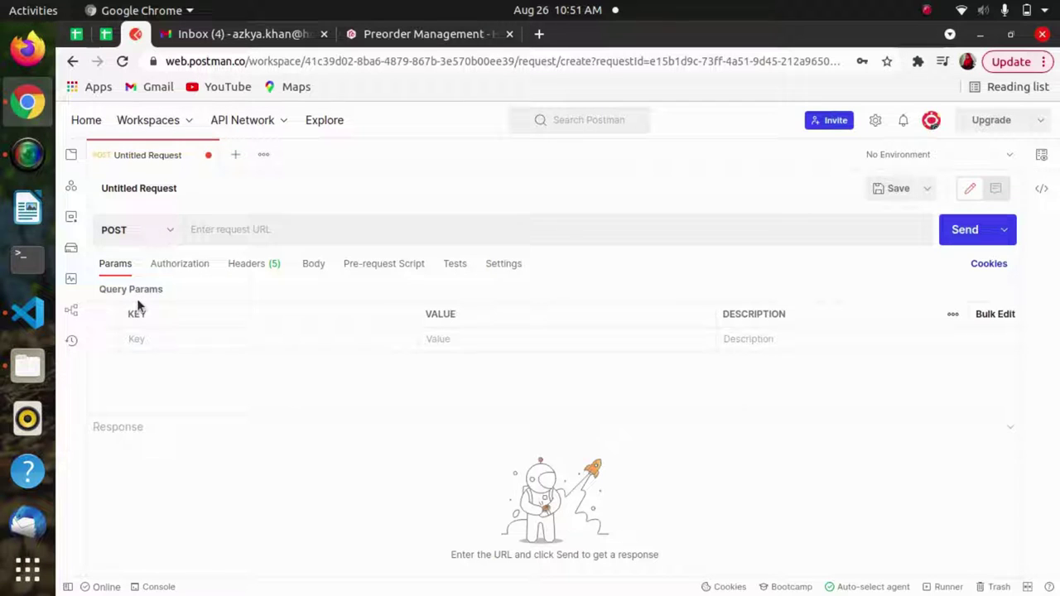
left_click(262, 232)
key("ctrl+v")
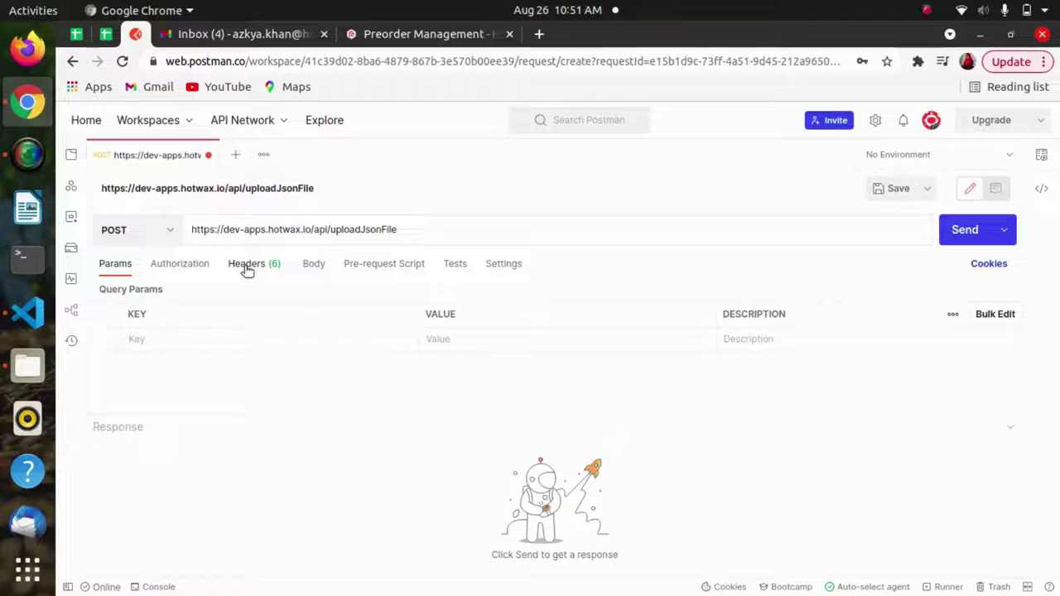
- Set the request's authorization to Basic Auth and enter the username and password
left_click(246, 265)
left_click(199, 265)
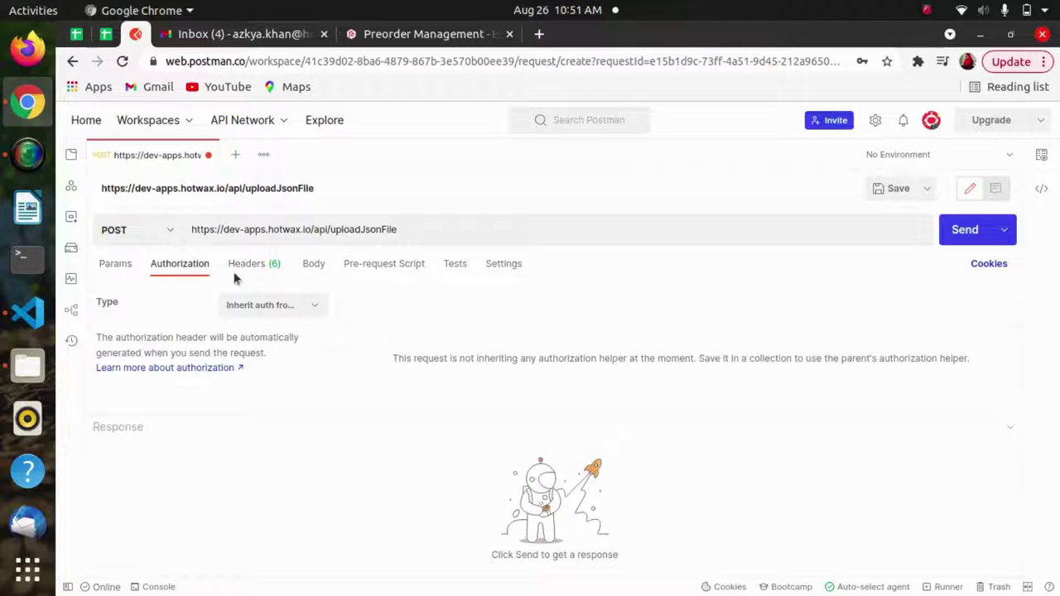
left_click(272, 303)
left_click(257, 436)
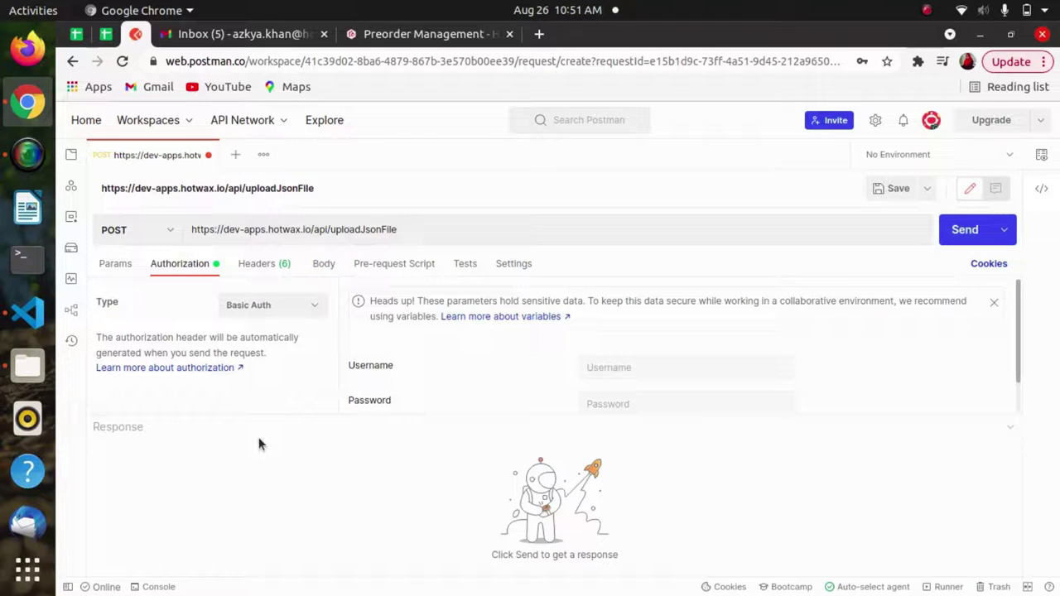
left_click(594, 366)
type("admin")
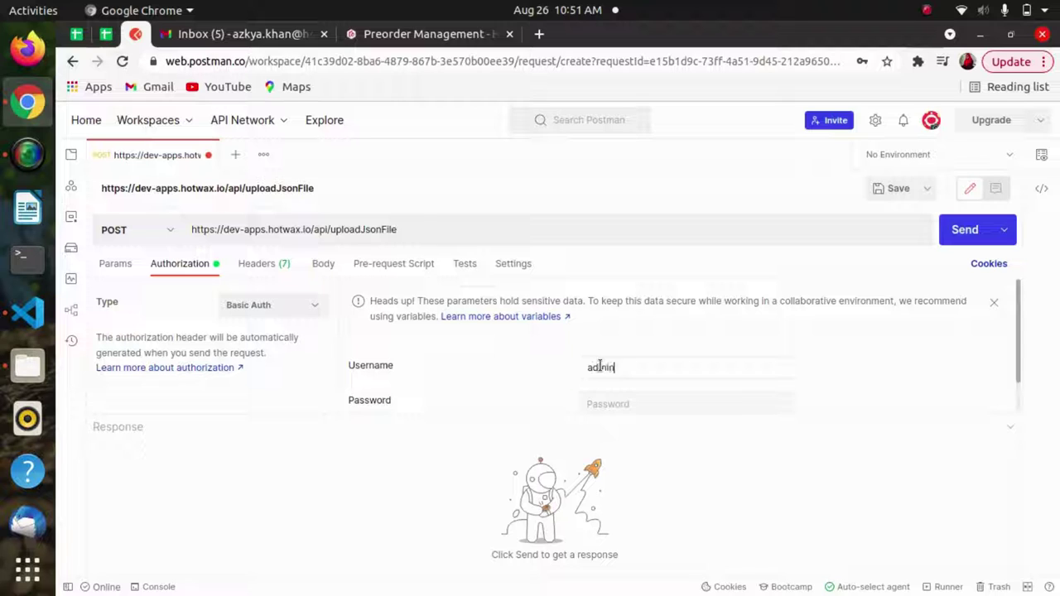
key("Tab")
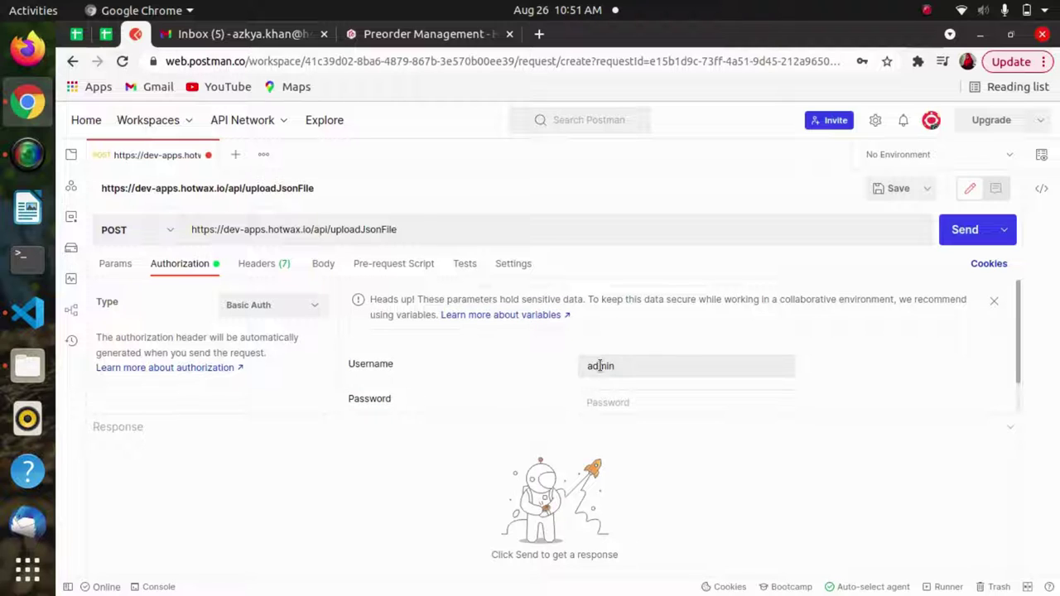
type("a")
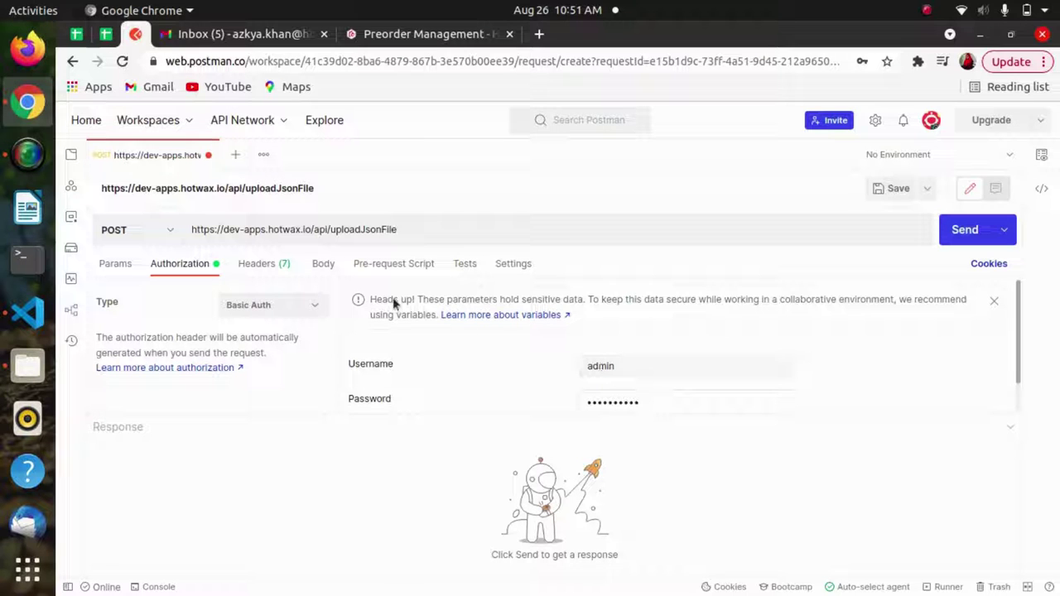
left_click(321, 265)
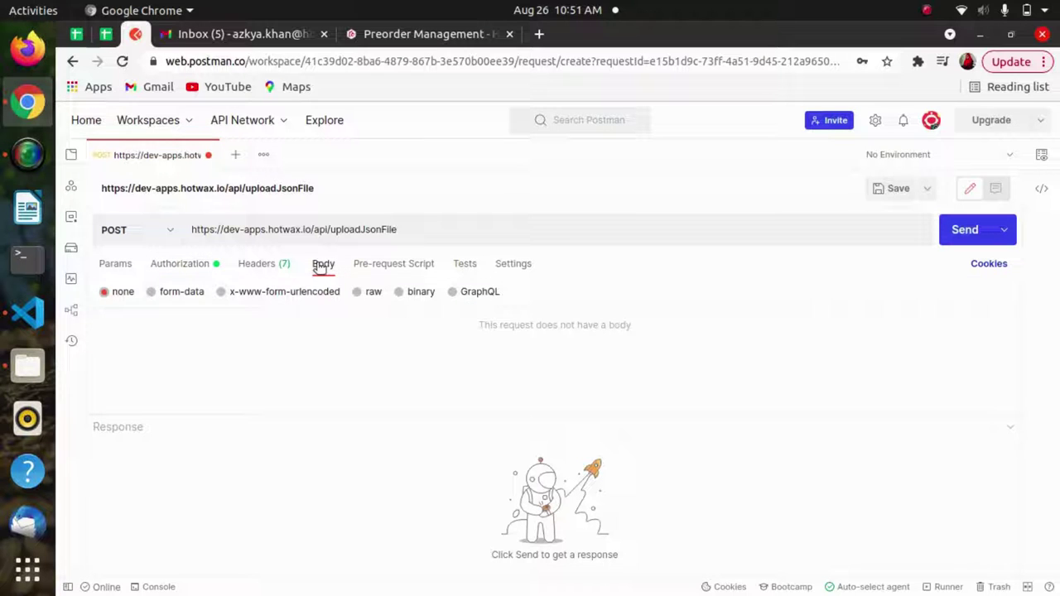
- Switch the body to form-data and copy the uploadedFile field name from DevTools
left_click(150, 293)
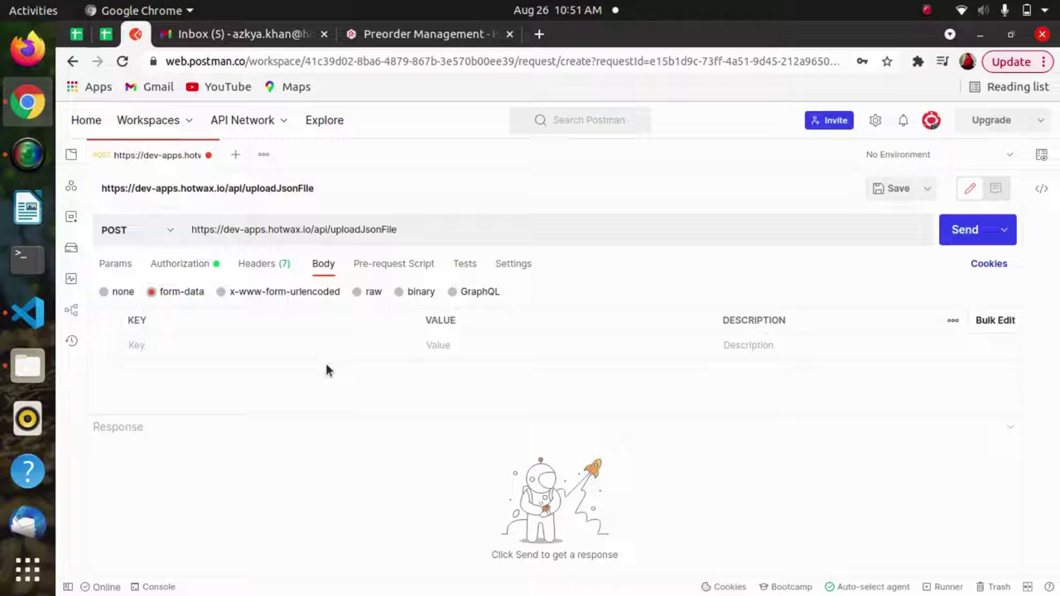
left_click(253, 346)
left_click(425, 34)
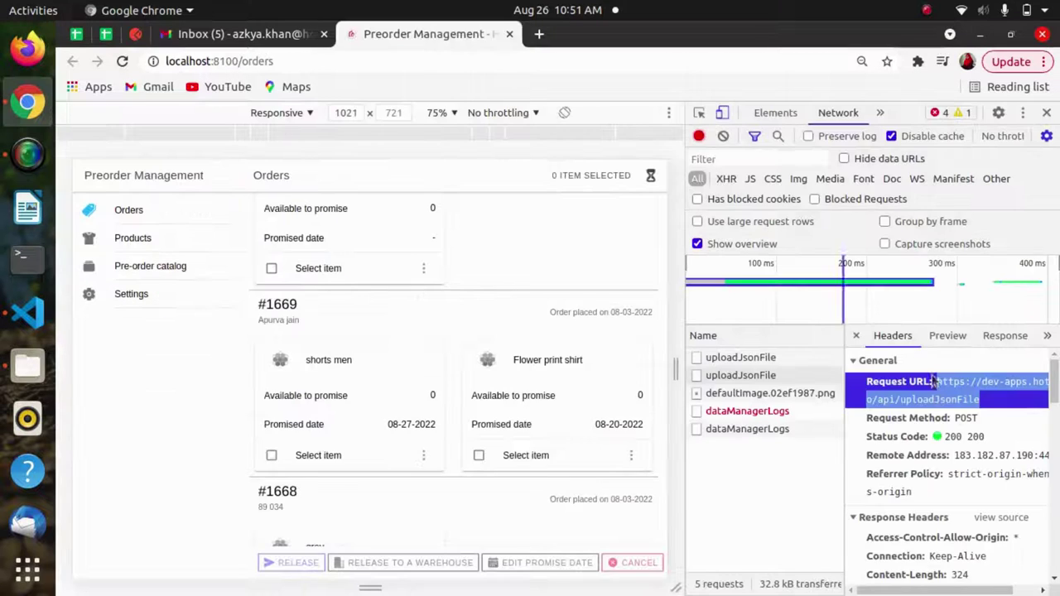
scroll(952, 443, "down", 5)
scroll(960, 445, "down", 2)
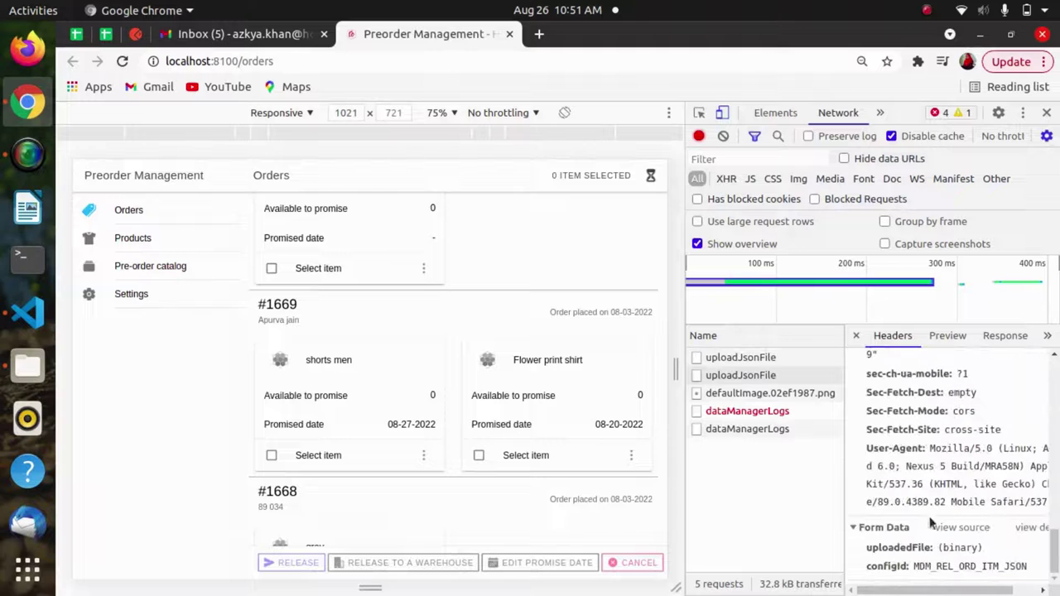
left_click_drag(931, 553, 859, 555)
key("ctrl+c")
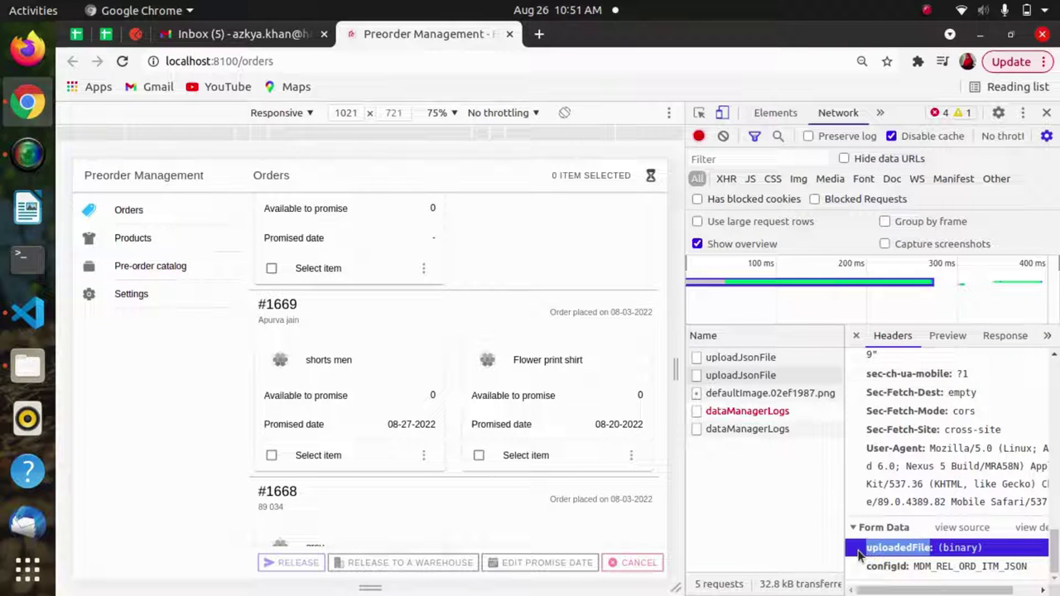
- Paste uploadedFile as a form-data key and change its type from Text to File
left_click(141, 35)
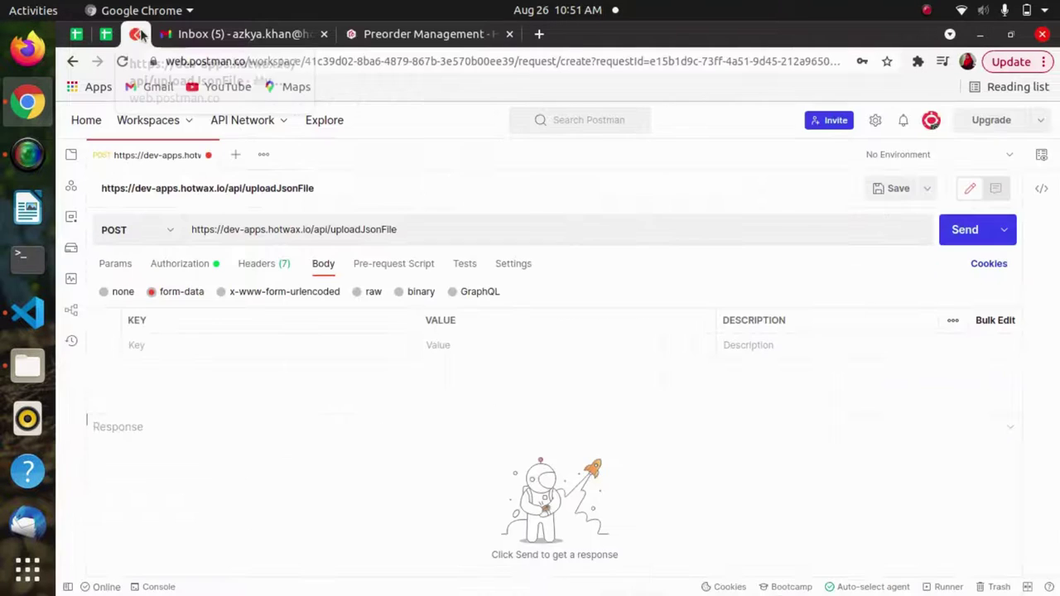
left_click(163, 347)
key("ctrl+v")
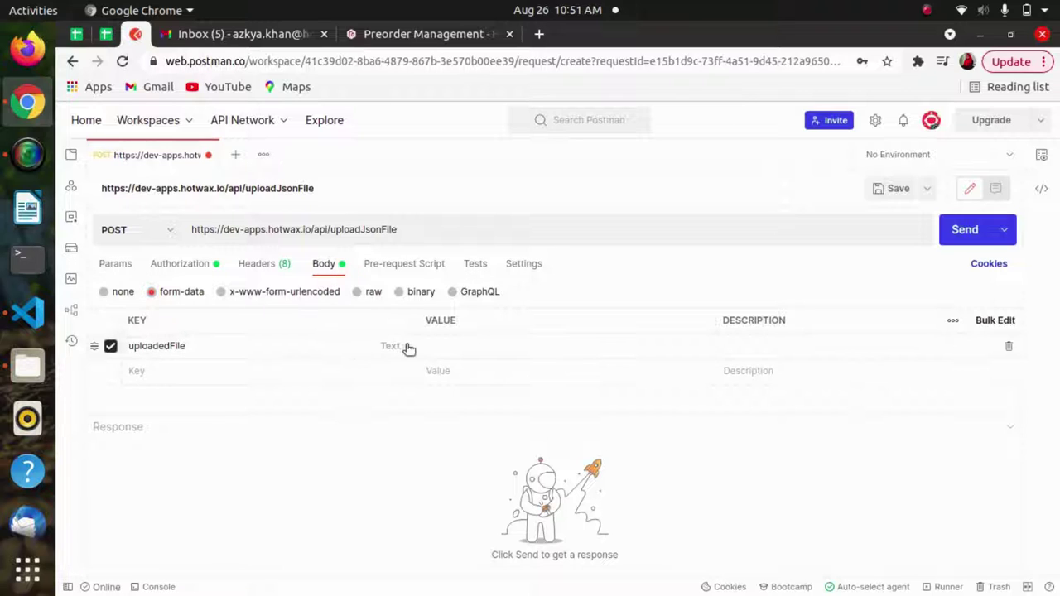
left_click(407, 348)
left_click(403, 401)
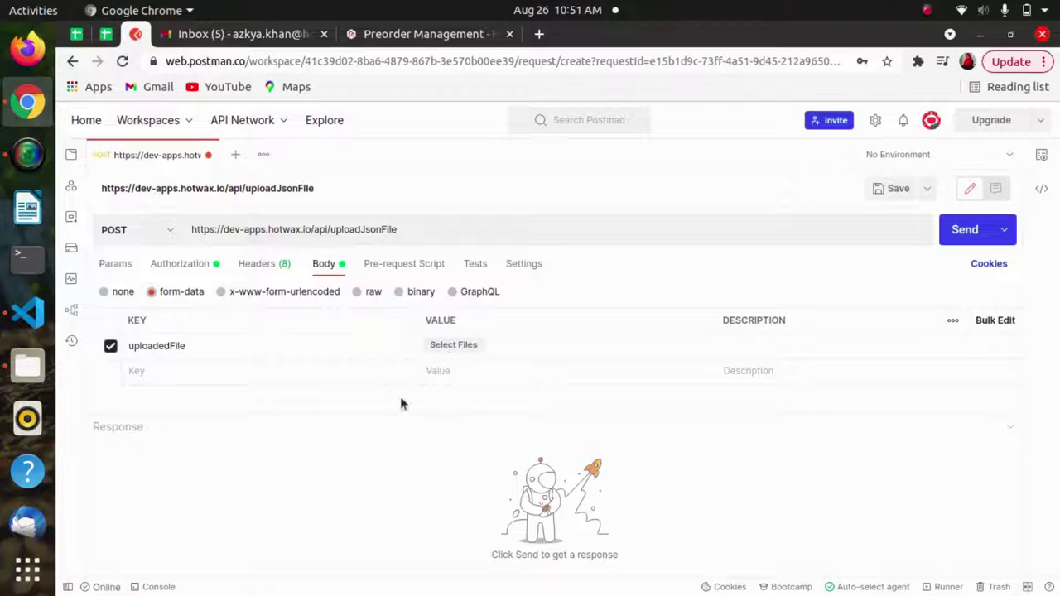
- Pick ReleaseItems_1660886236013.json from the Home folder for the uploadedFile value
left_click(453, 344)
scroll(421, 463, "down", 10)
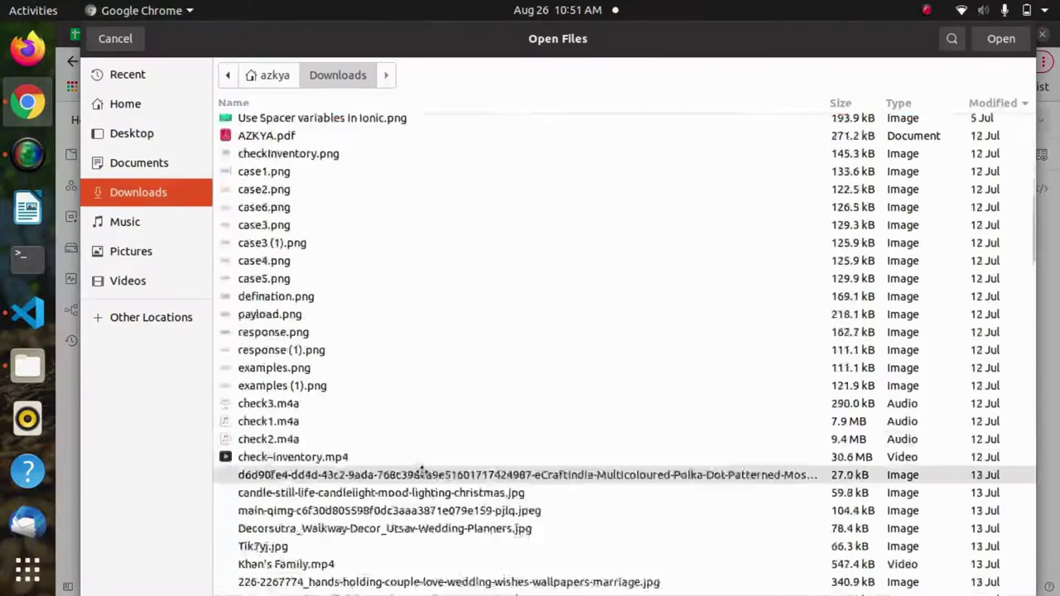
scroll(421, 471, "down", 15)
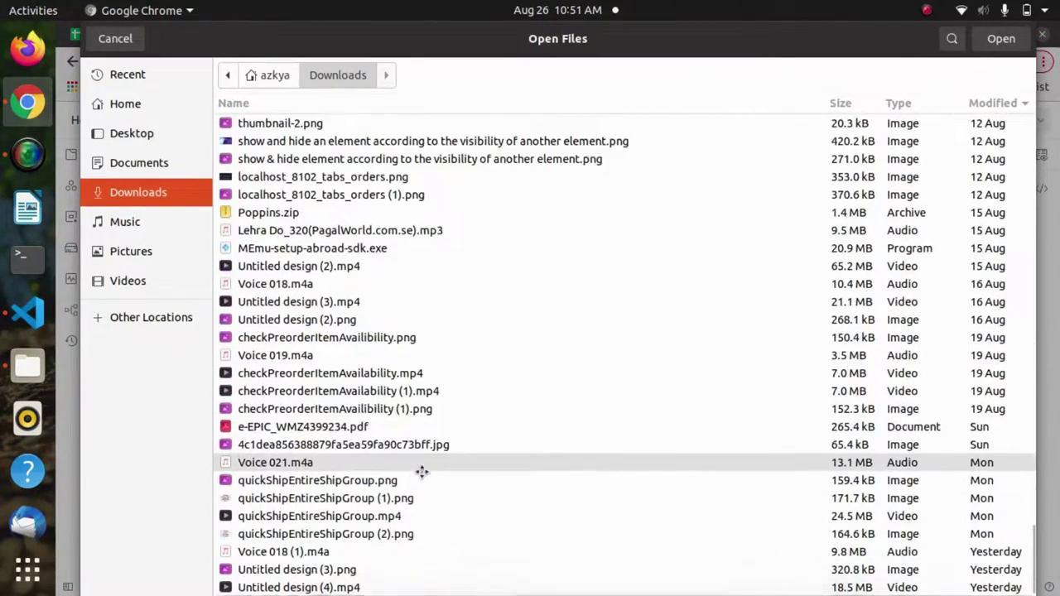
scroll(271, 311, "up", 10)
scroll(272, 310, "up", 5)
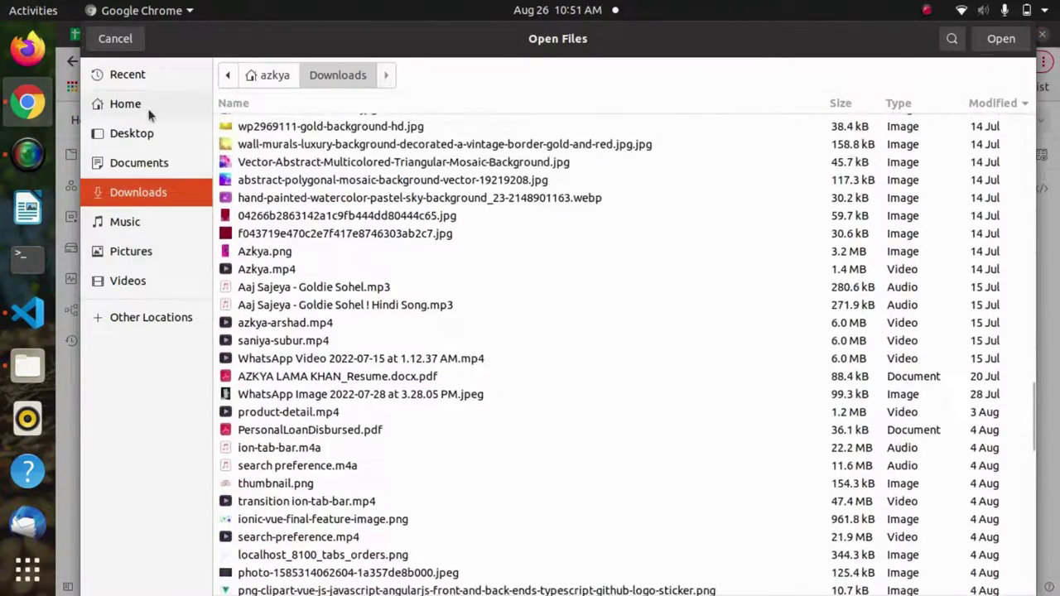
left_click(149, 112)
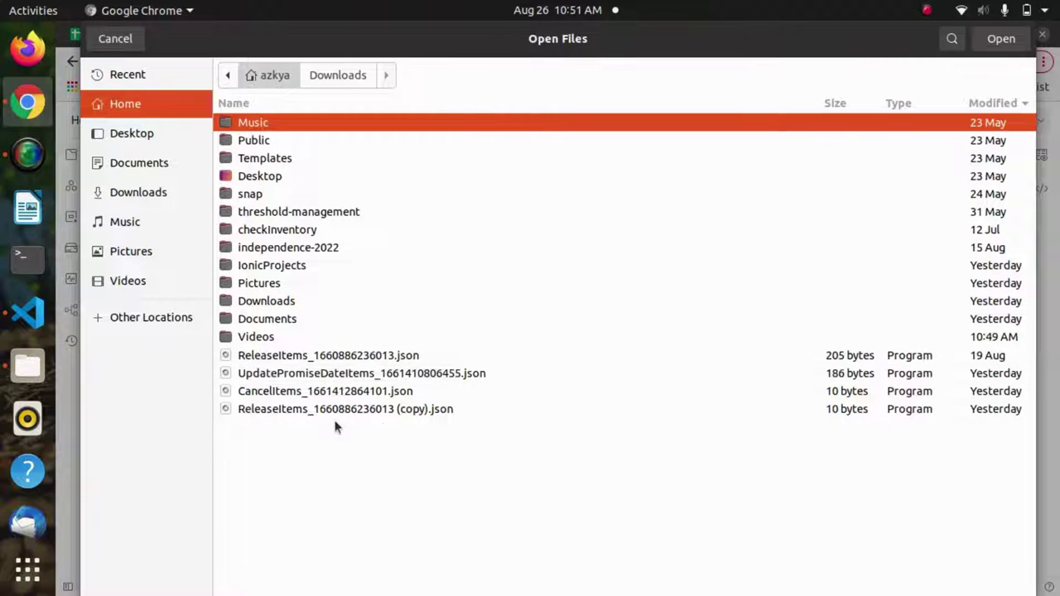
double_click(328, 354)
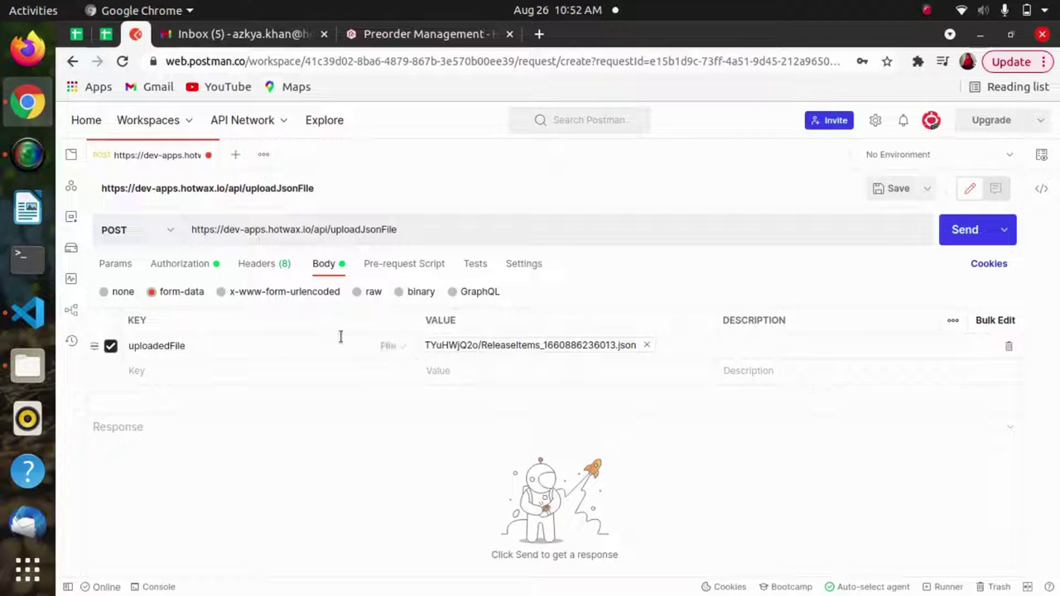
- Copy the configId key from the DevTools Form Data into a new Postman form-data key
left_click(368, 34)
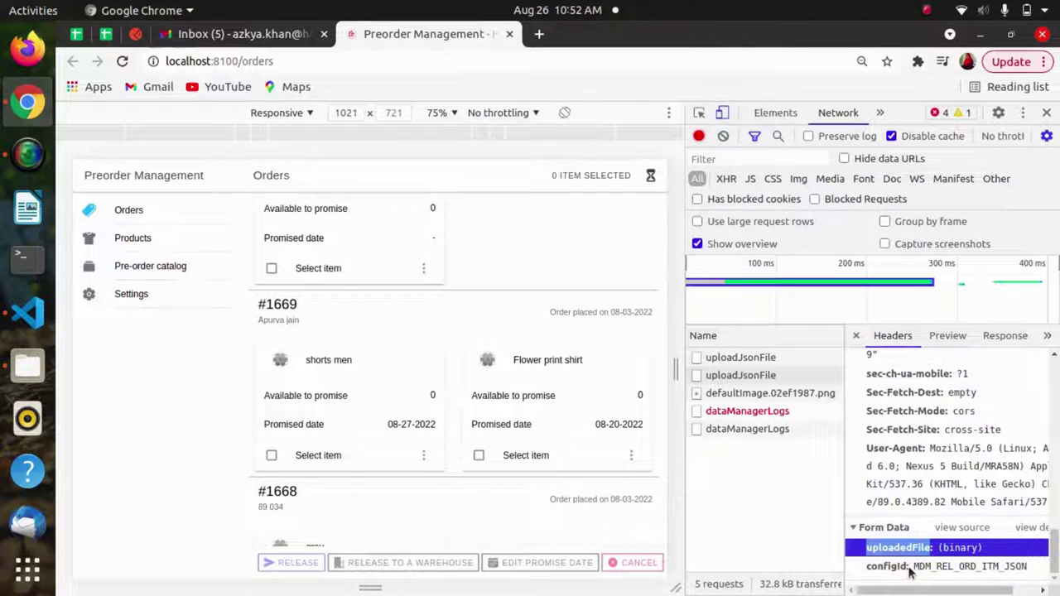
left_click_drag(908, 570, 861, 575)
key("ctrl+c")
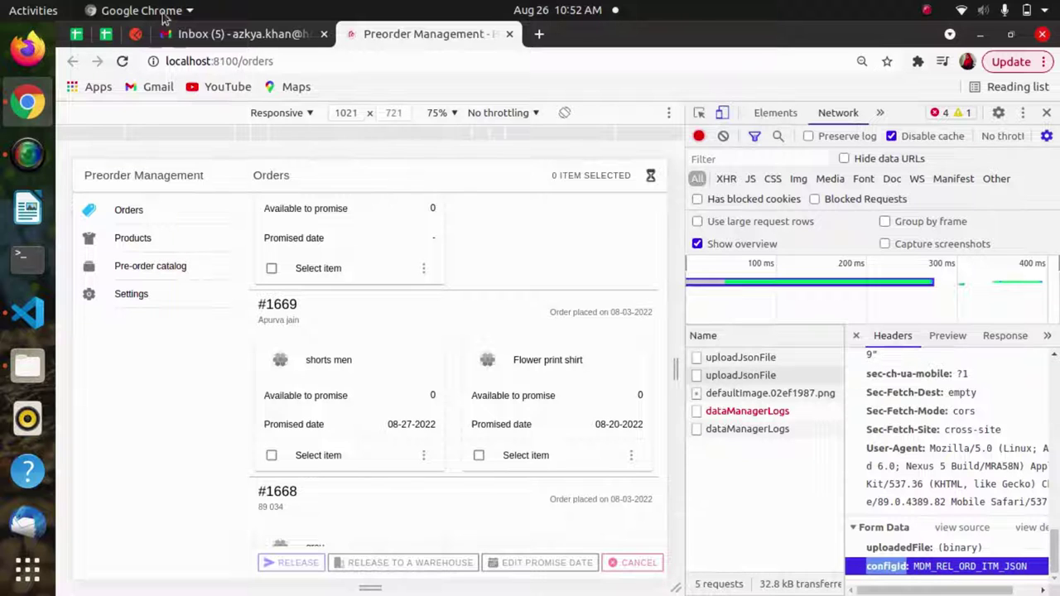
left_click(135, 34)
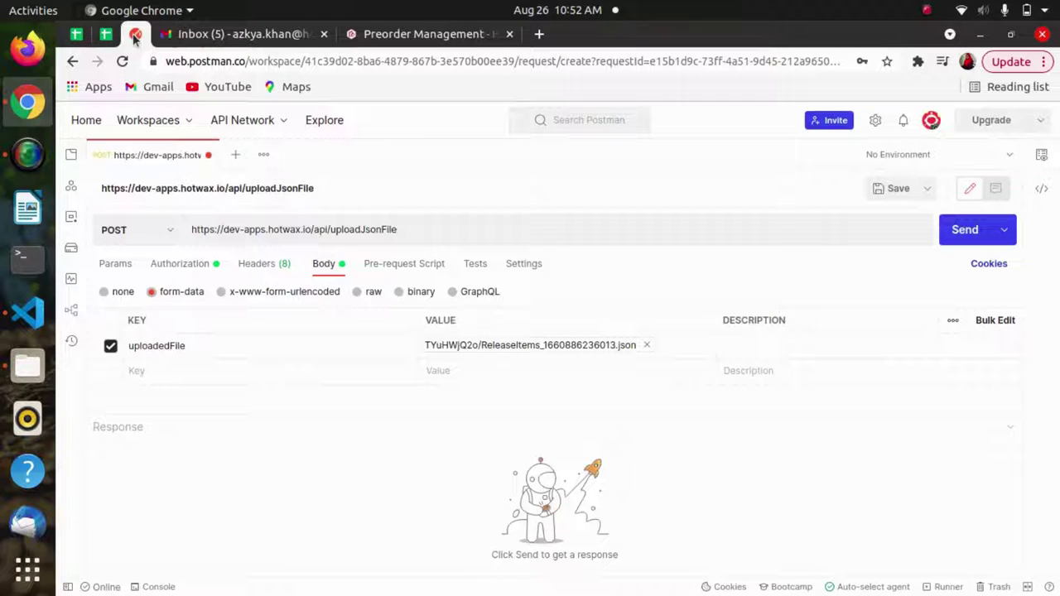
left_click(163, 370)
key("ctrl+v")
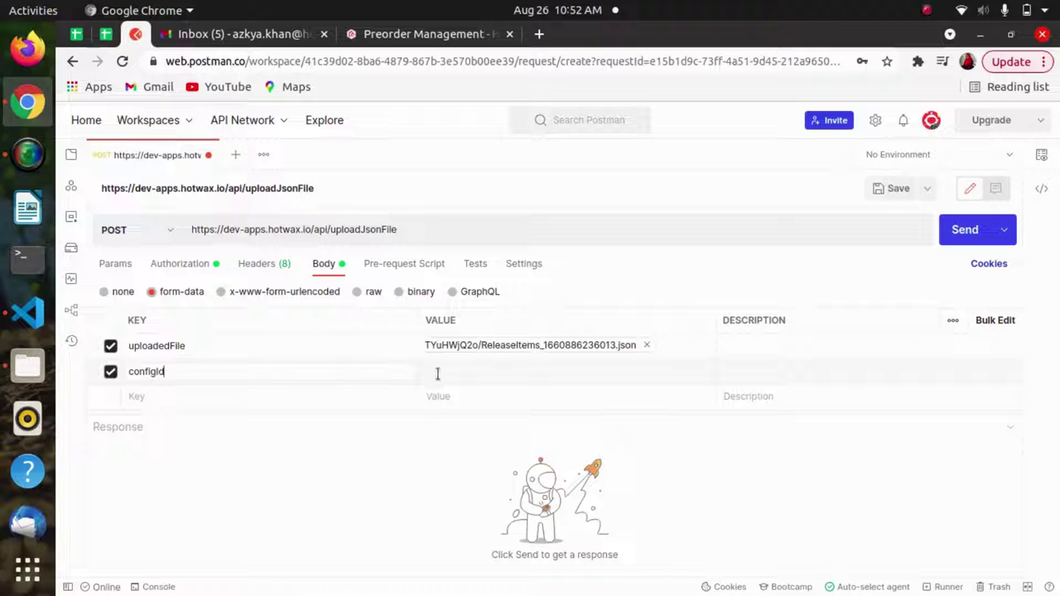
- Copy MDM_REL_ORD_ITM_JSON from the DevTools Form Data into the configId value cell
left_click(429, 37)
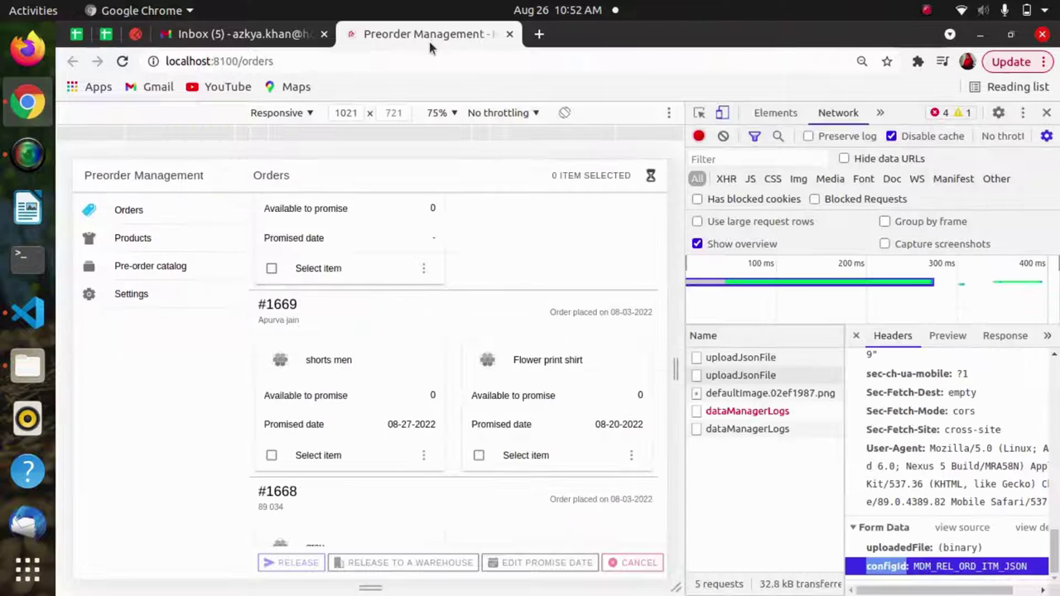
left_click_drag(916, 573, 1047, 575)
key("ctrl+c")
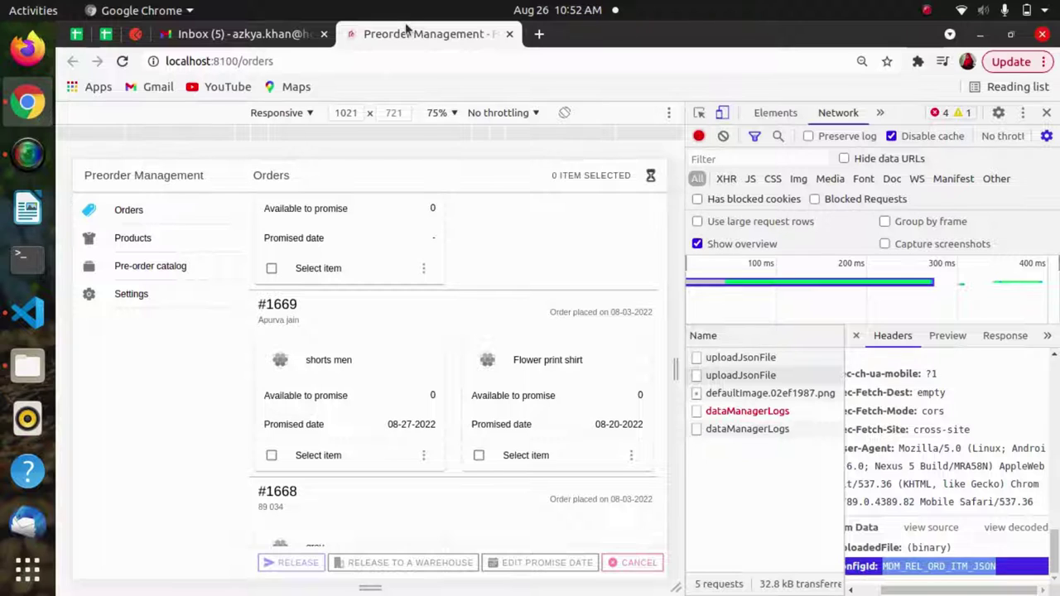
left_click(135, 34)
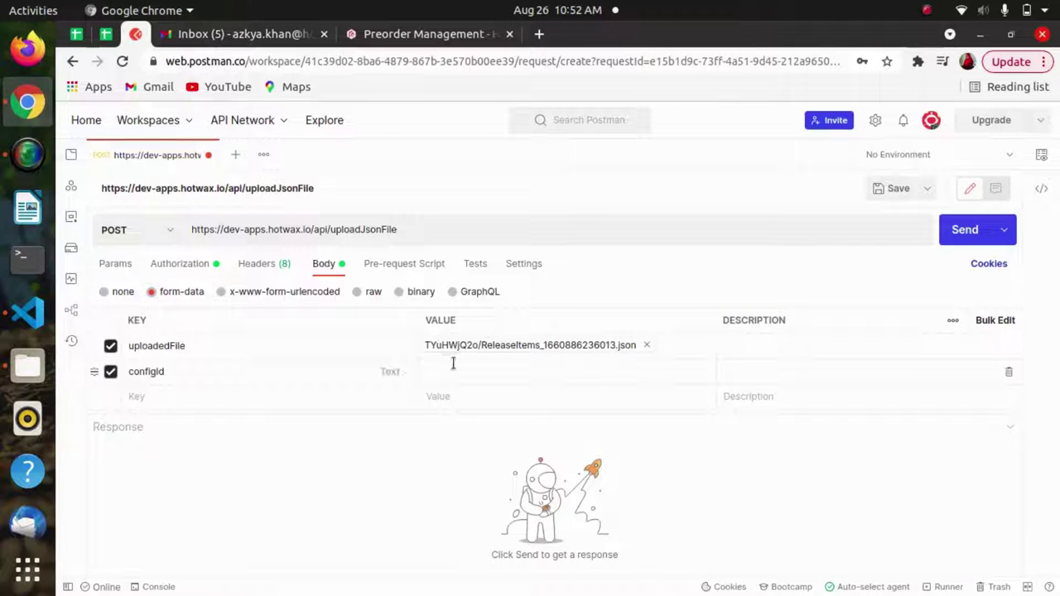
left_click(455, 366)
key("ctrl+v")
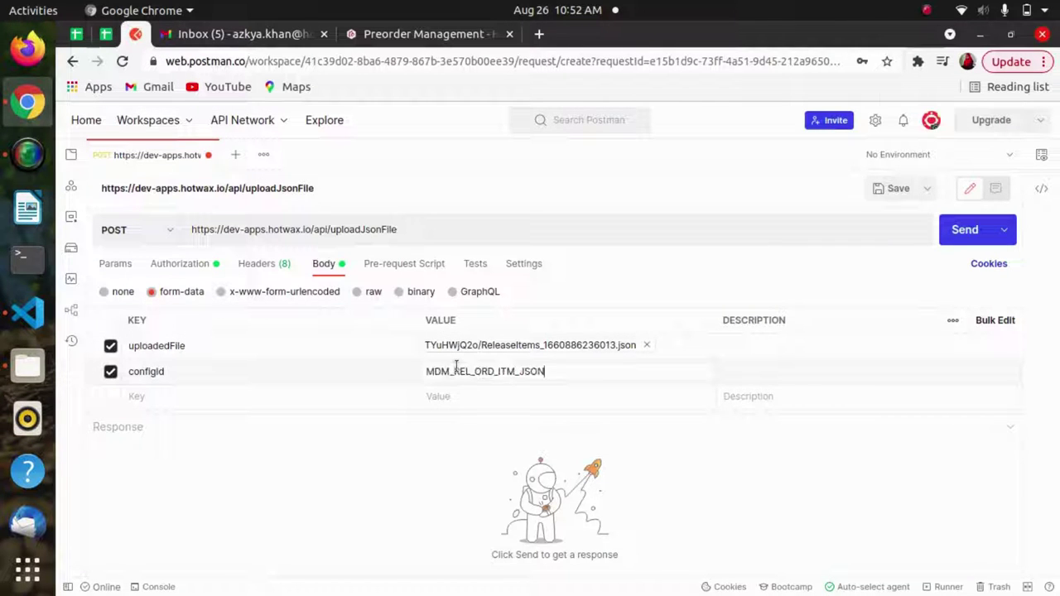
- Open ReleaseItems_1660886236013.json from Home in Text Editor, scan its two RELEASED items, then return to Chrome
left_click(24, 357)
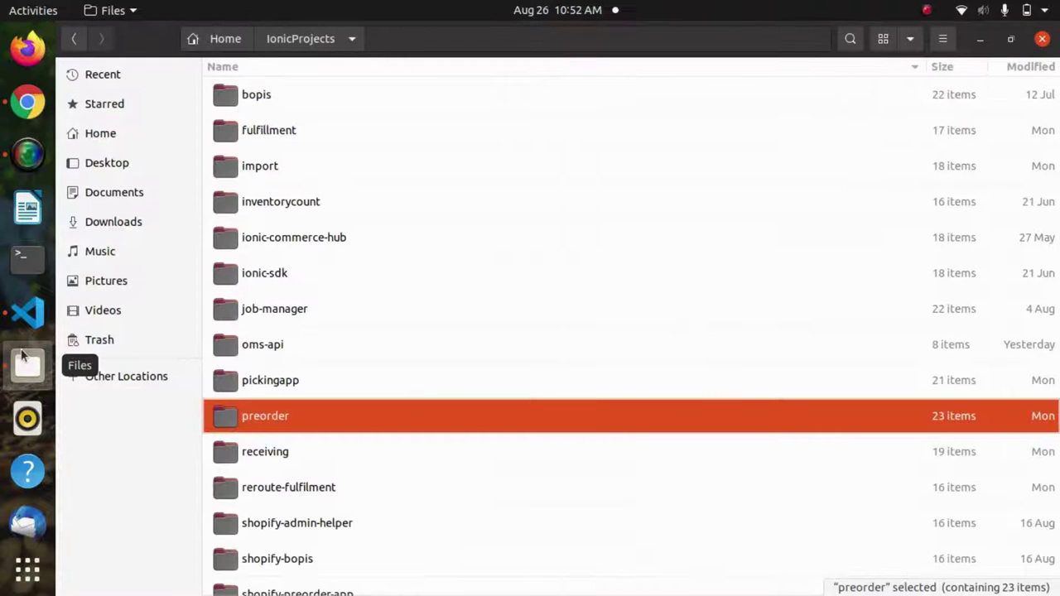
left_click(108, 135)
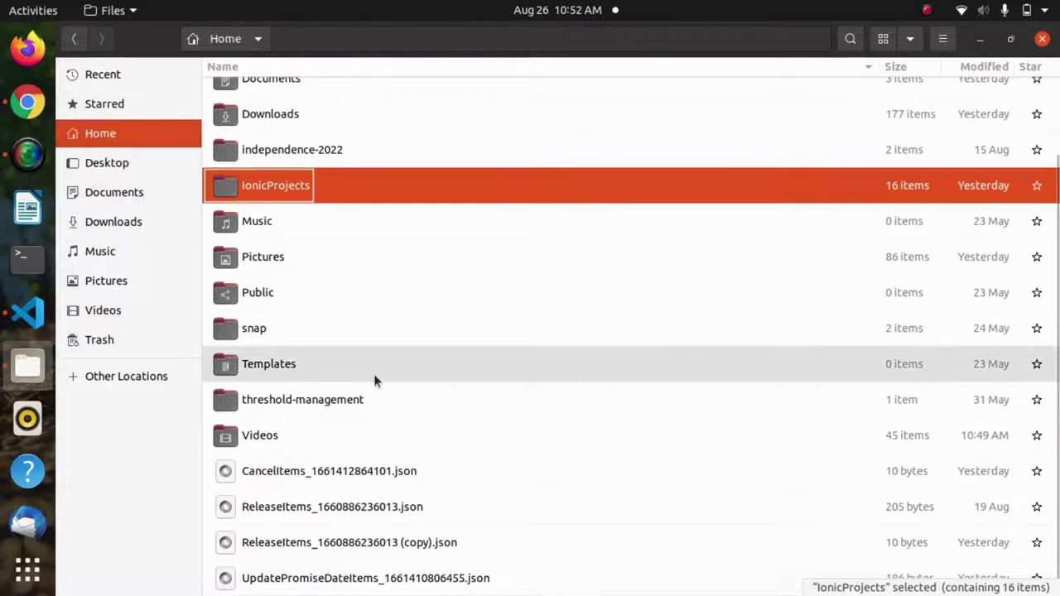
double_click(366, 507)
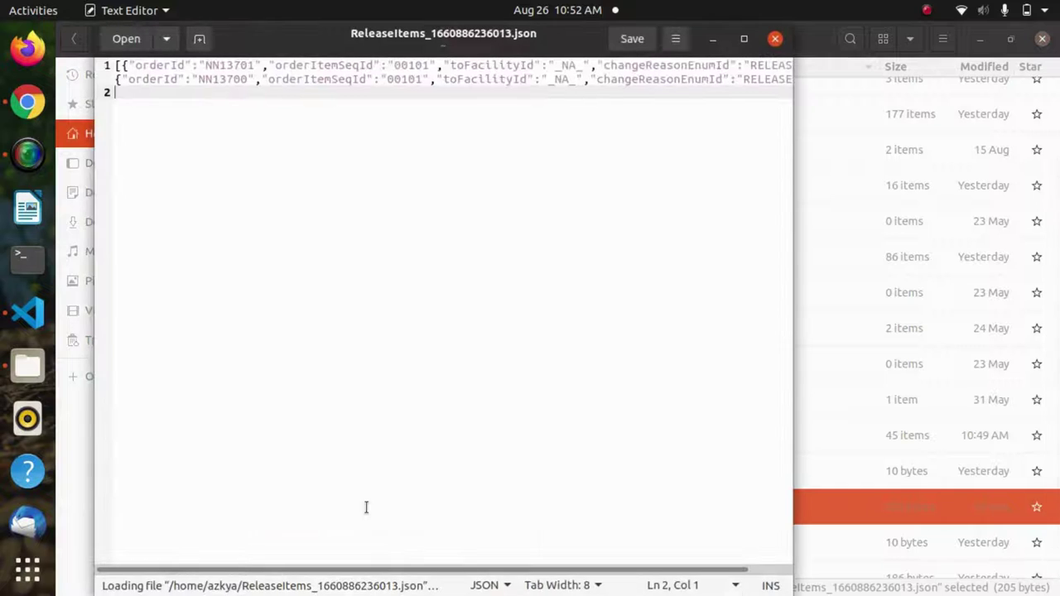
scroll(368, 77, "right", 3)
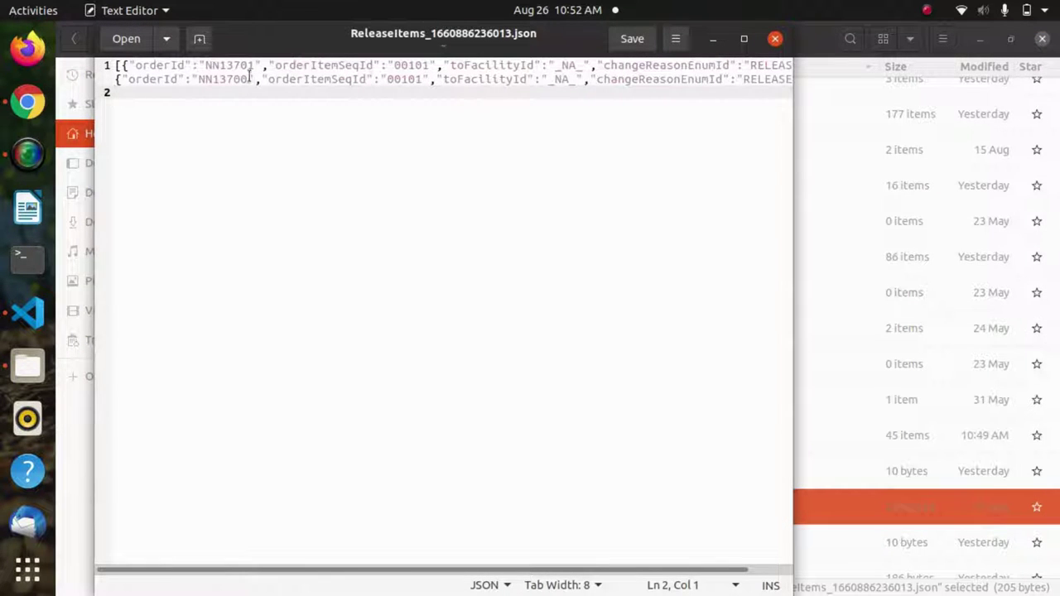
scroll(405, 91, "right", 3)
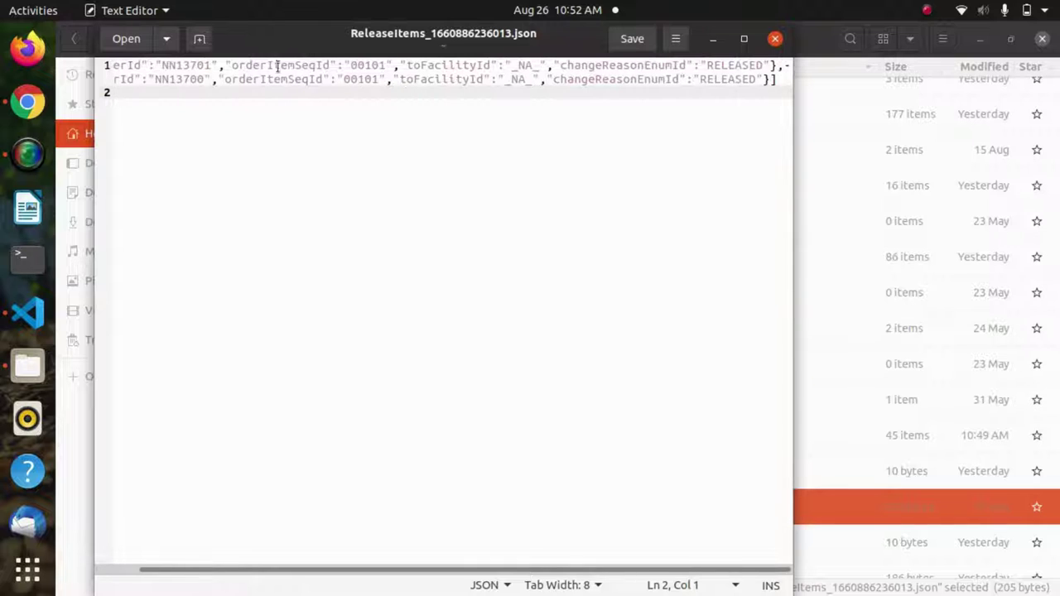
scroll(219, 74, "left", 3)
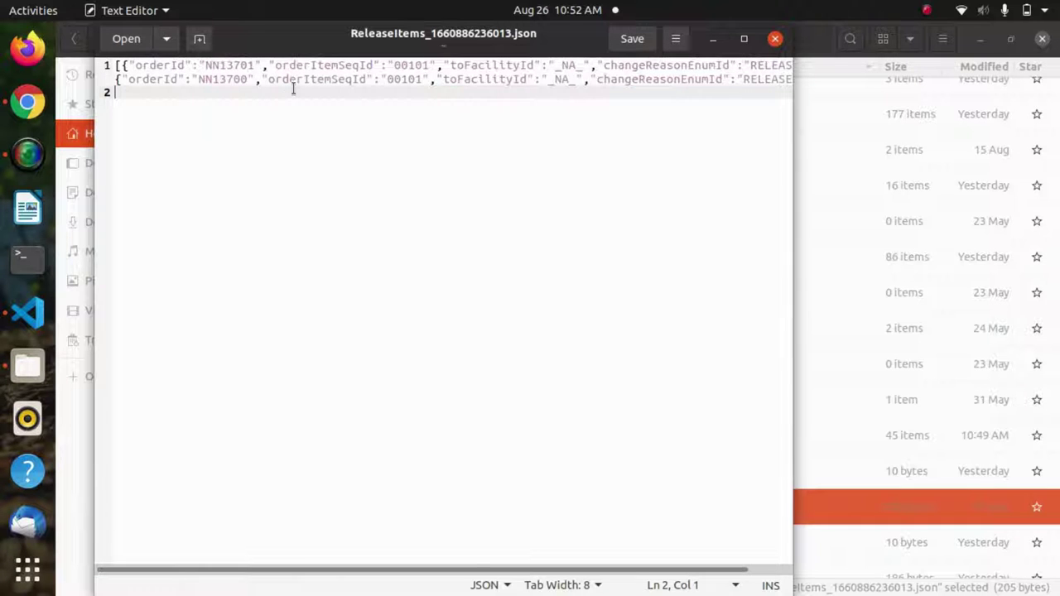
scroll(293, 89, "right", 2)
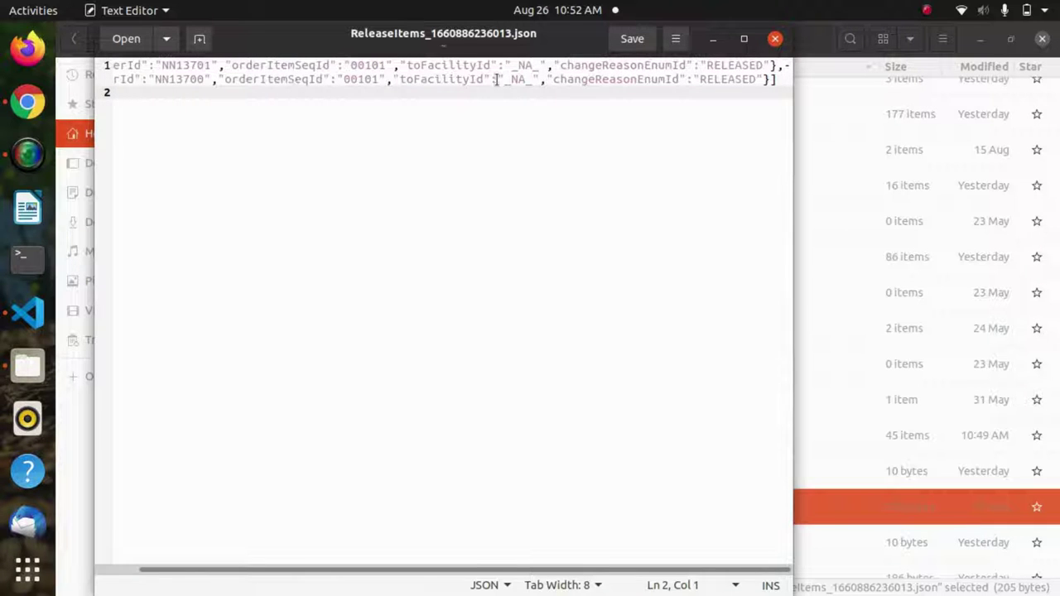
scroll(495, 79, "left", 2)
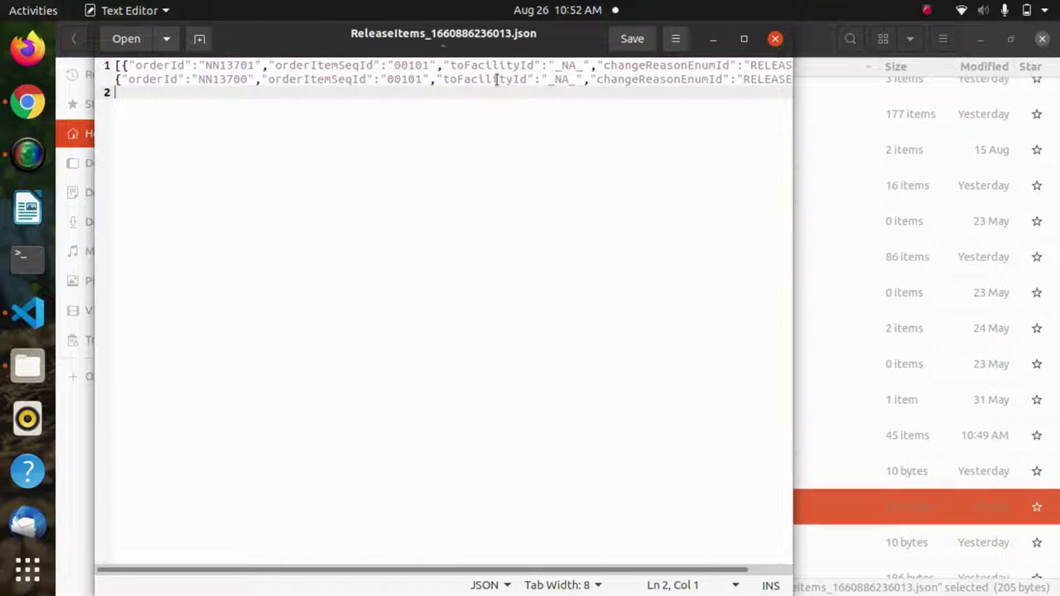
scroll(495, 79, "right", 2)
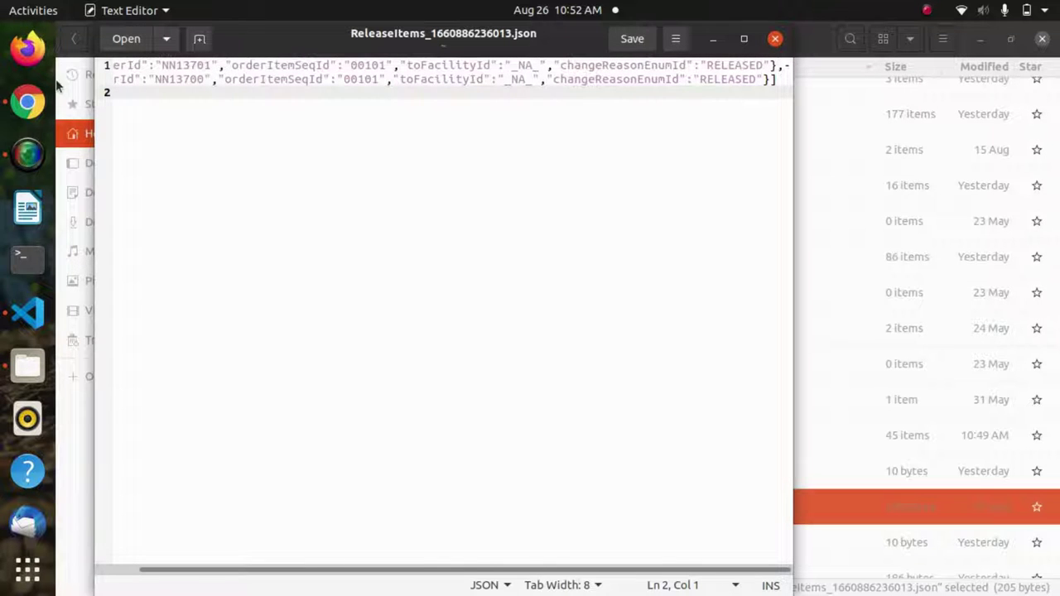
left_click(28, 101)
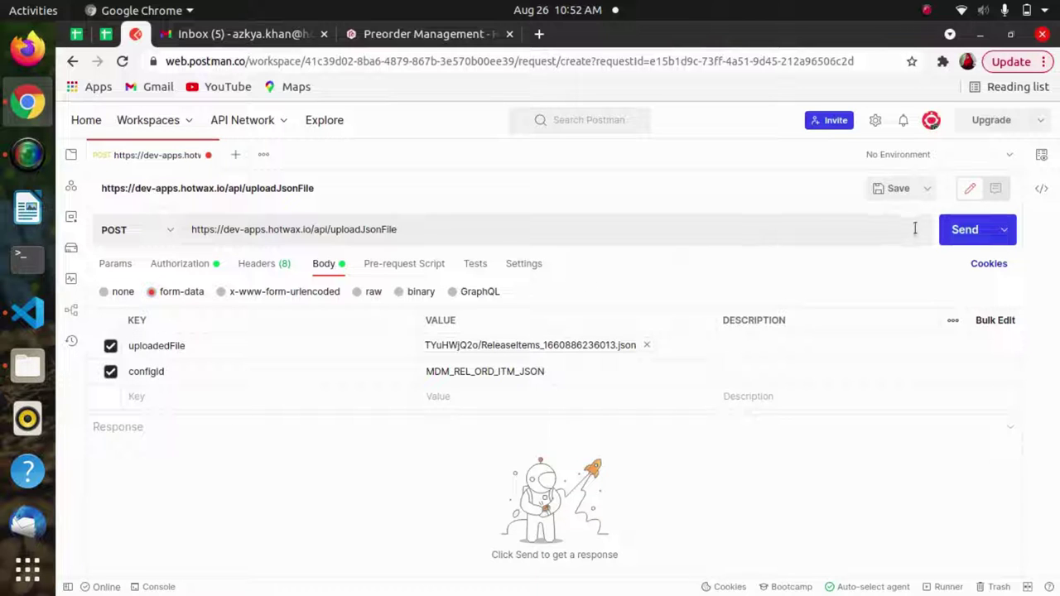
- Send the upload request, getting 200 OK with 'Please select a file to upload.', and decline saving the password
left_click(957, 231)
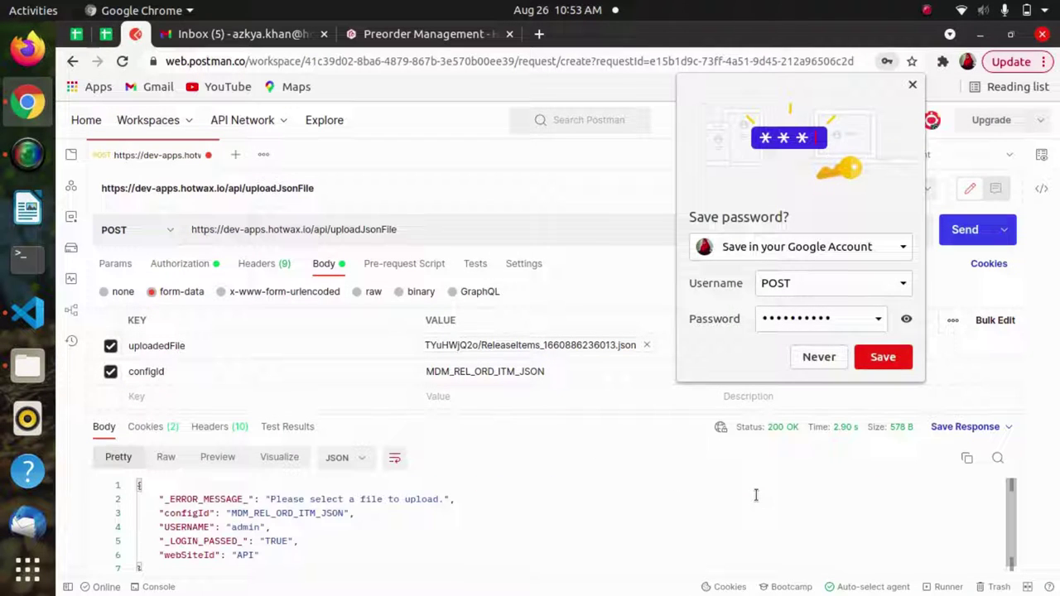
left_click(818, 359)
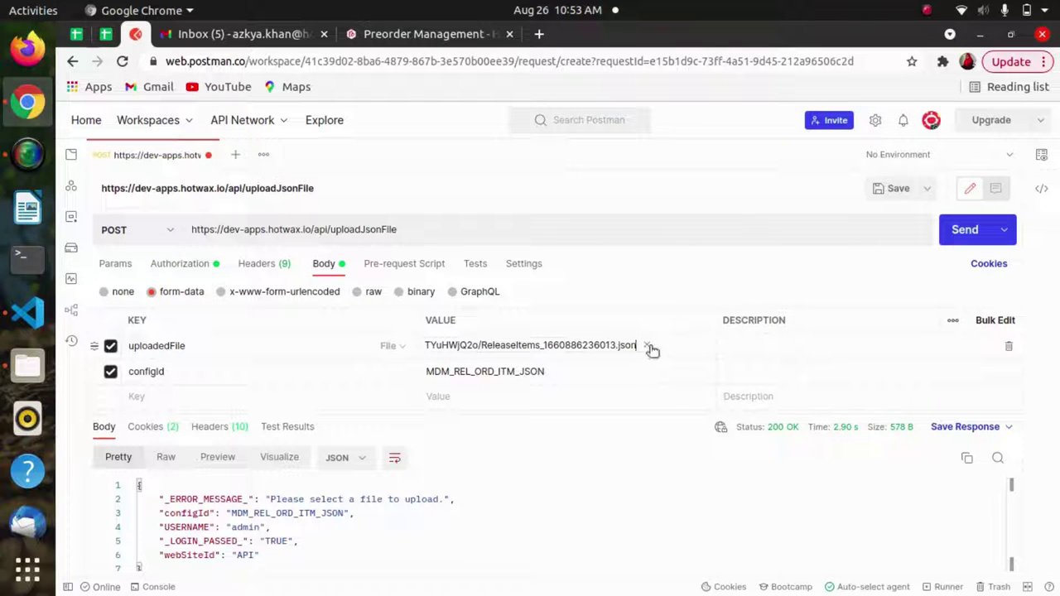
- Reattach ReleaseItems_1660886236013.json and resend, getting 'Upload has been started successfully.', then return to Preorder Management
left_click(649, 347)
left_click(466, 345)
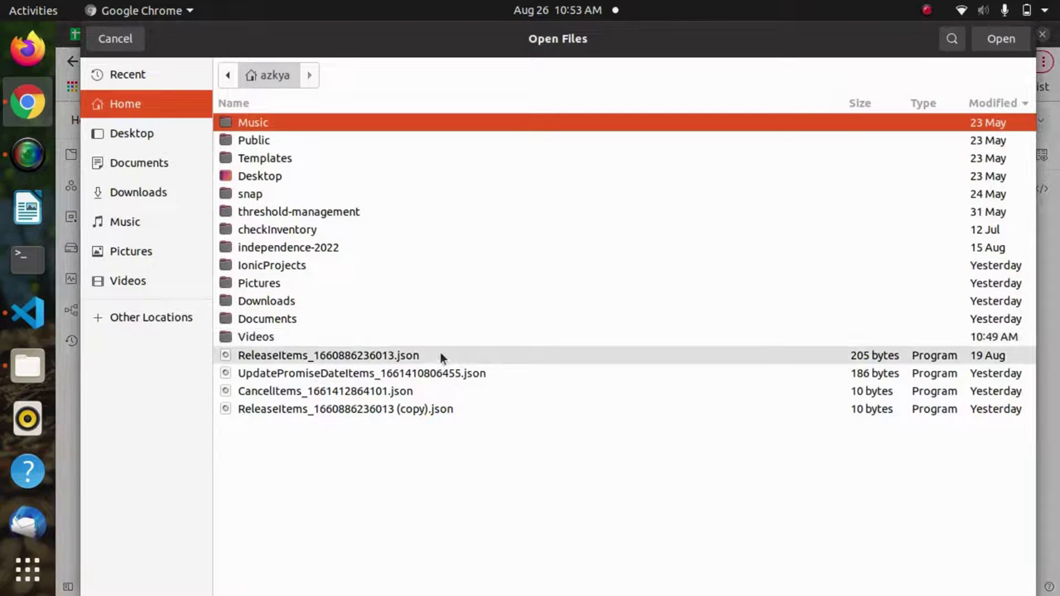
double_click(428, 356)
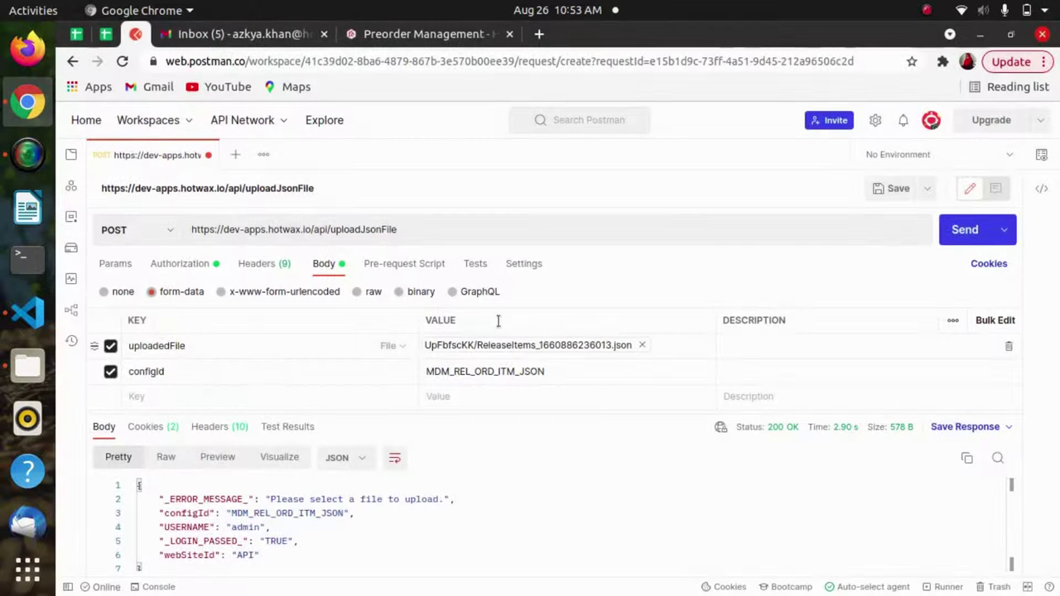
left_click(963, 231)
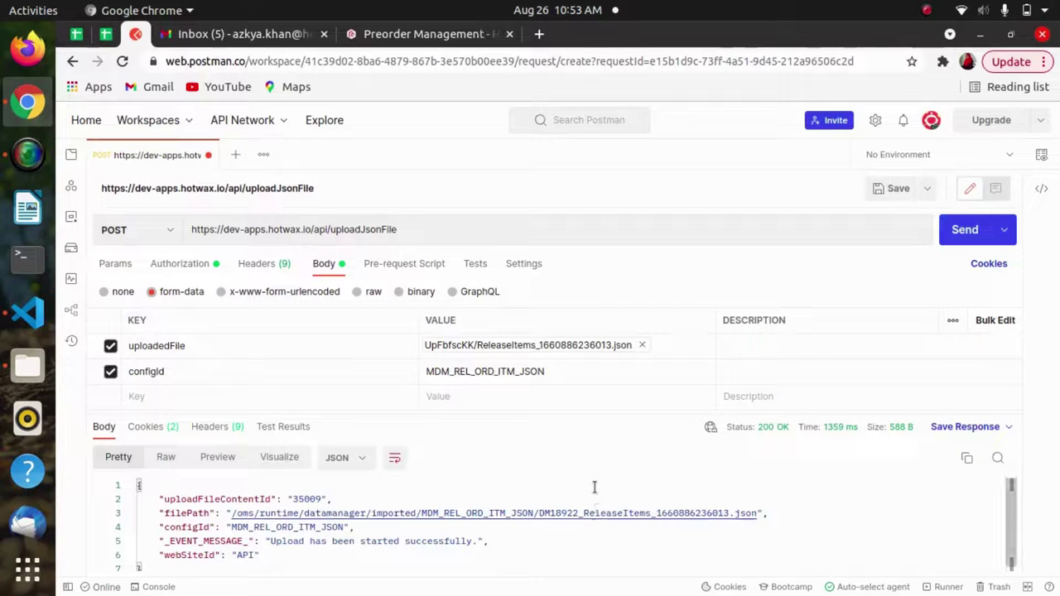
left_click_drag(579, 414, 546, 341)
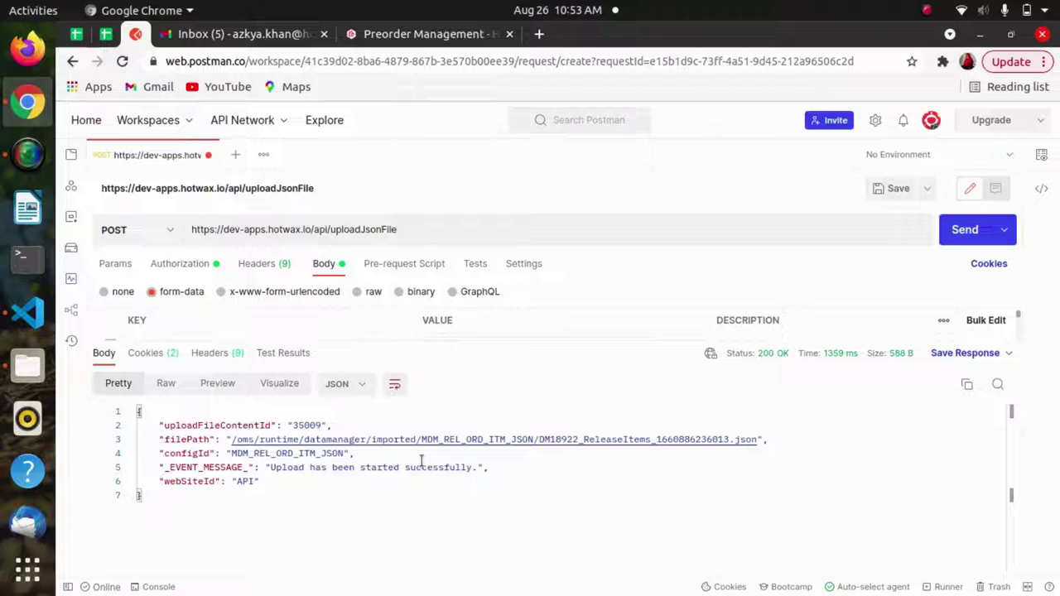
left_click(456, 36)
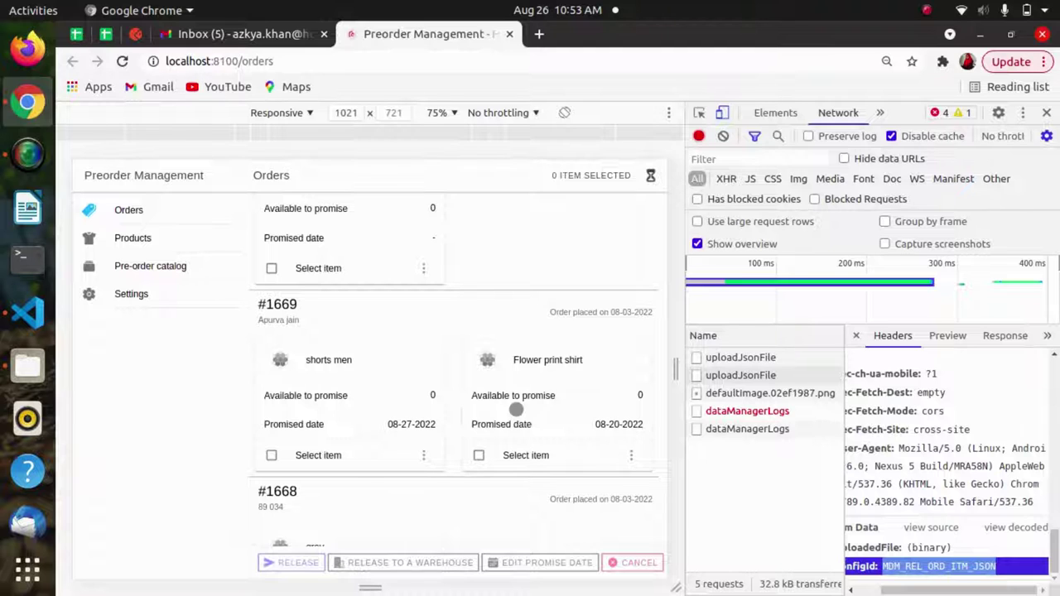
- Change the promise date of the first item and the shorts men item to 27/08/2022
left_click(272, 268)
left_click(273, 455)
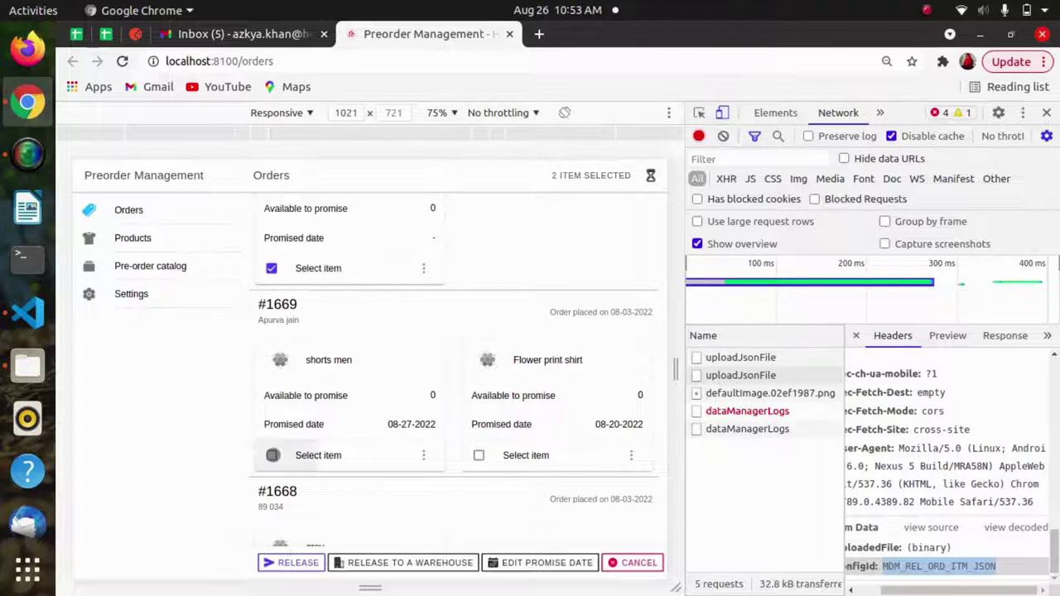
left_click(526, 562)
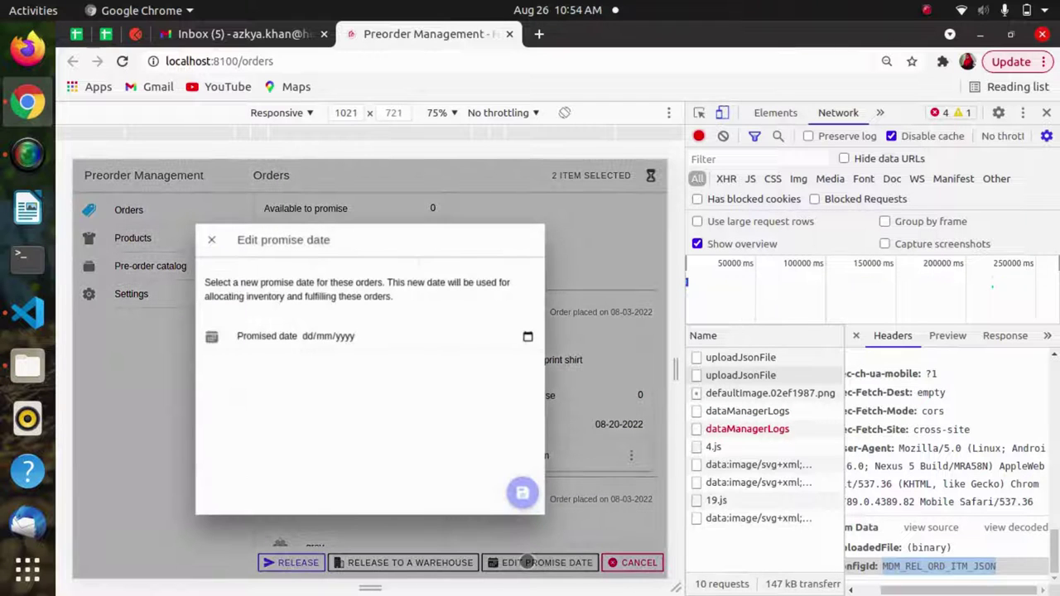
left_click(526, 336)
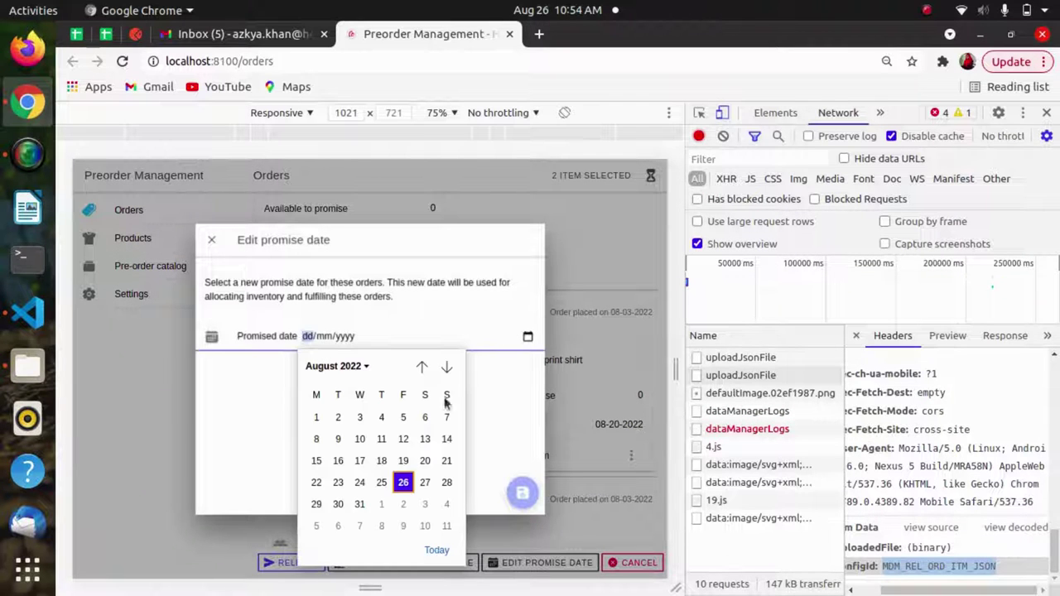
left_click(427, 485)
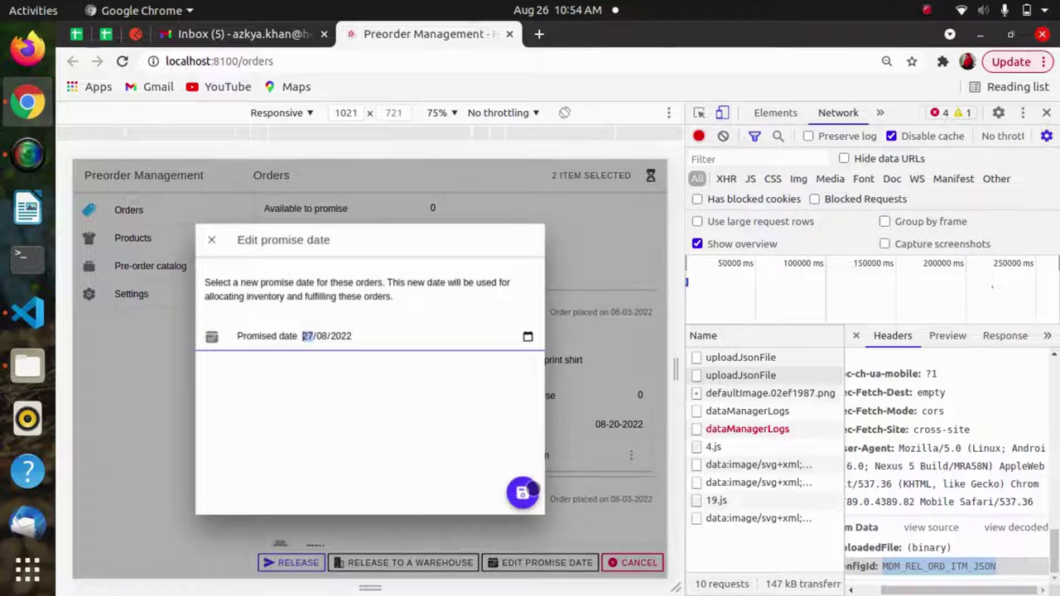
left_click(530, 491)
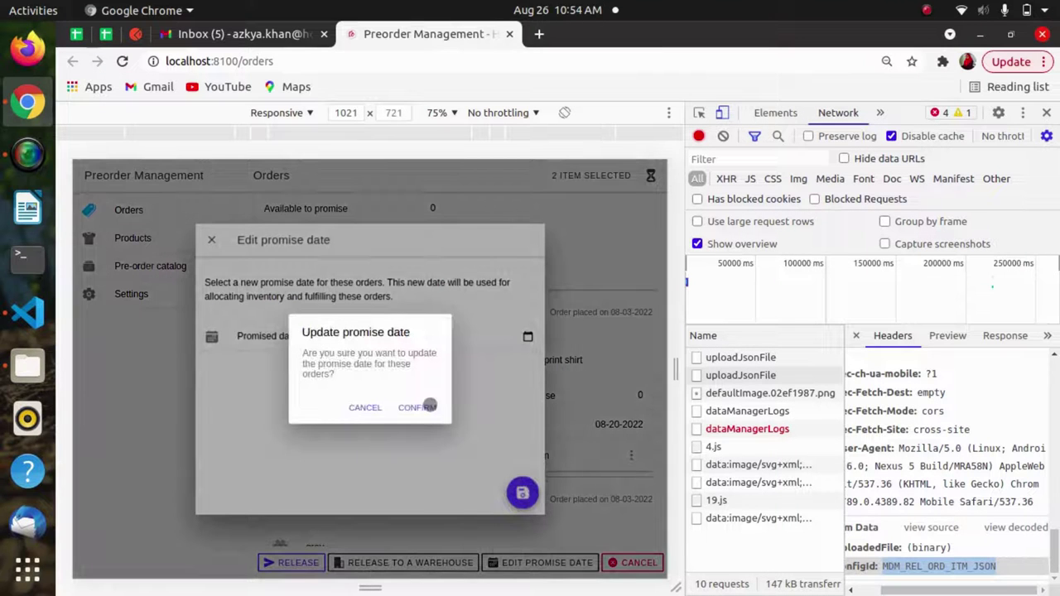
left_click(429, 405)
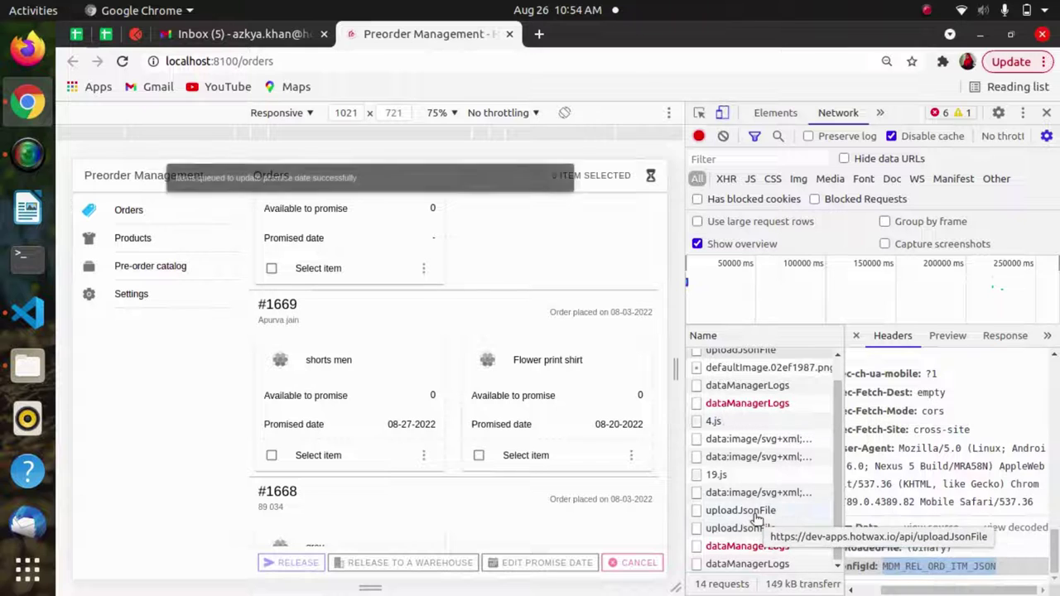
- Inspect both uploadJsonFile requests' form data, noting configId MDM_UPD_ORD_ITM_JSON, then return to Postman
left_click(755, 511)
scroll(931, 476, "down", 6)
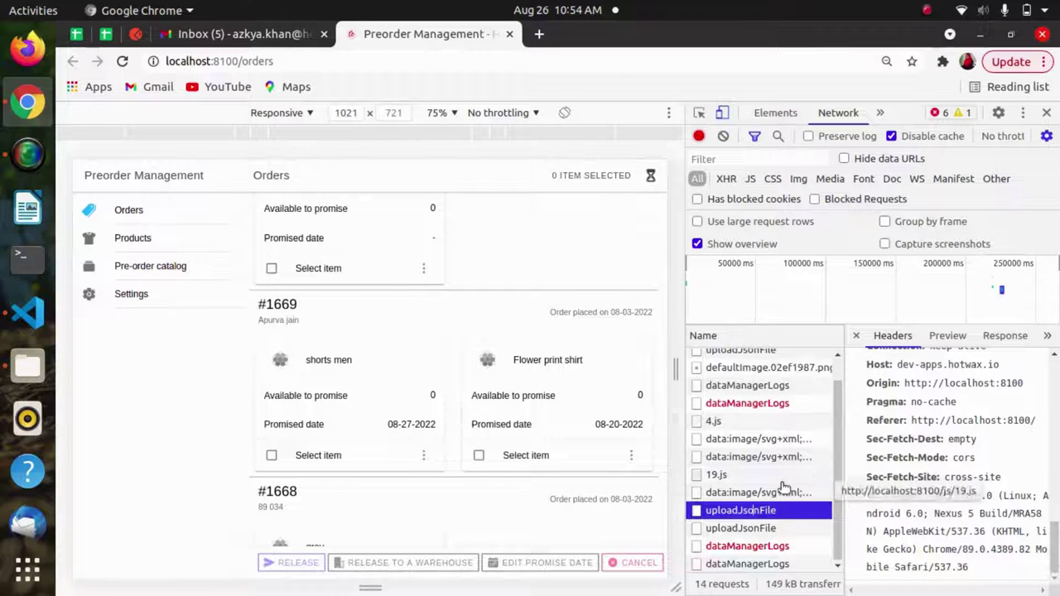
left_click(769, 530)
scroll(949, 510, "down", 10)
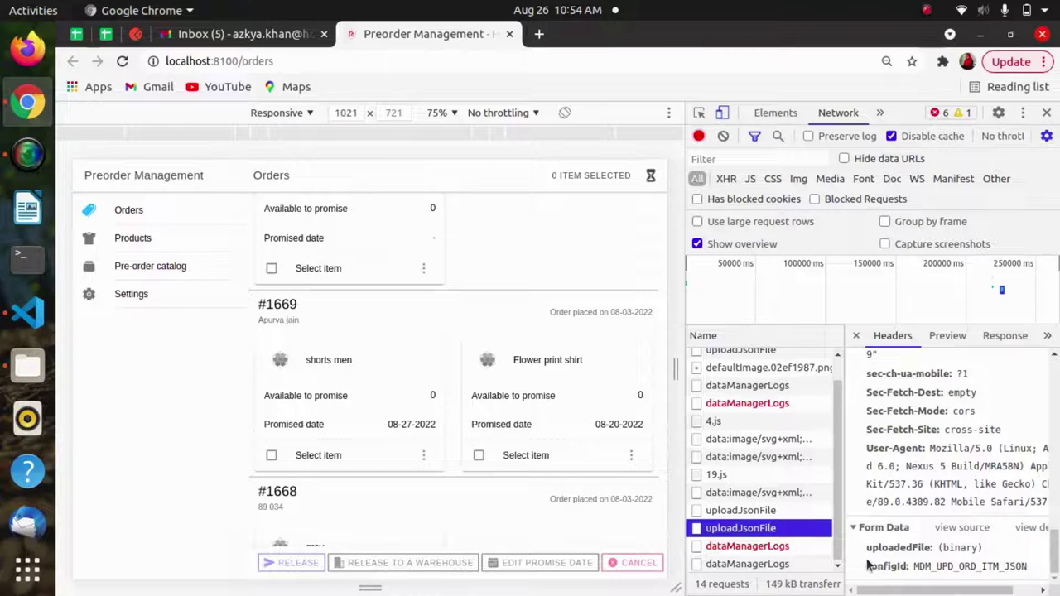
scroll(978, 455, "up", 1)
scroll(979, 456, "up", 5)
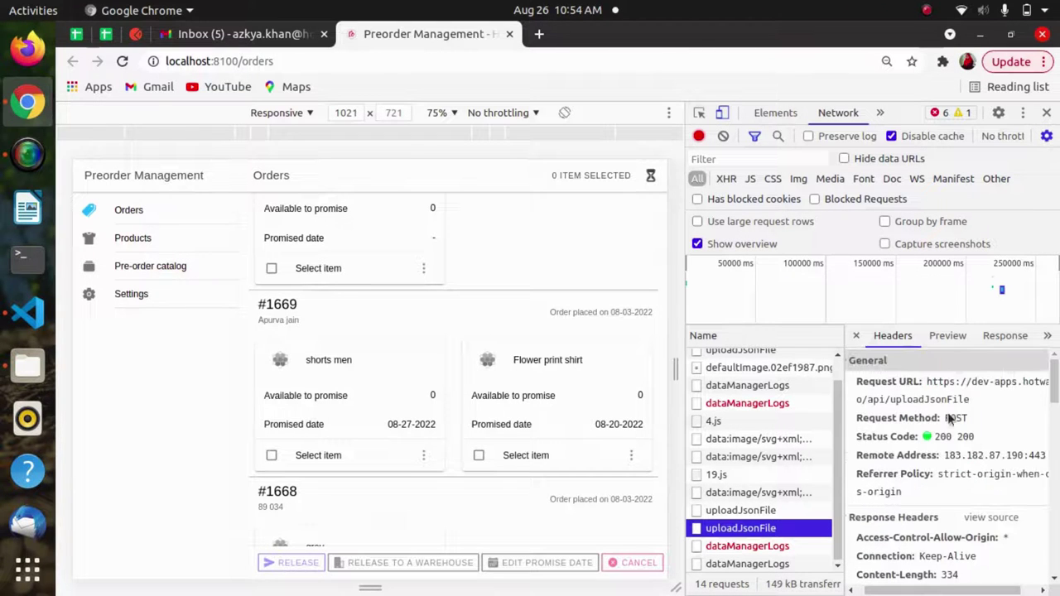
scroll(971, 402, "down", 5)
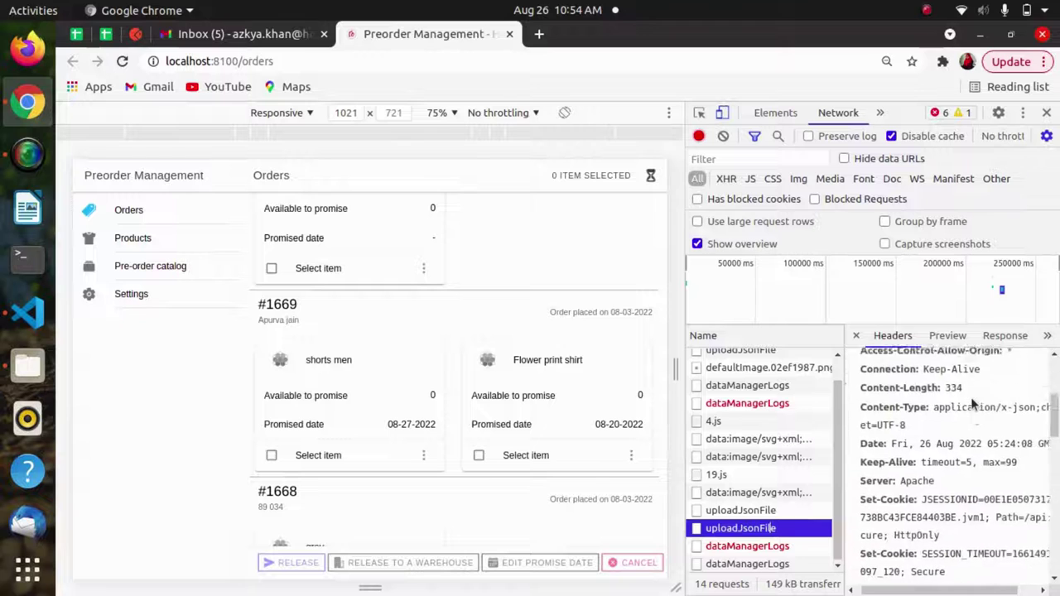
scroll(971, 402, "up", 5)
scroll(971, 402, "right", 1)
scroll(970, 397, "down", 10)
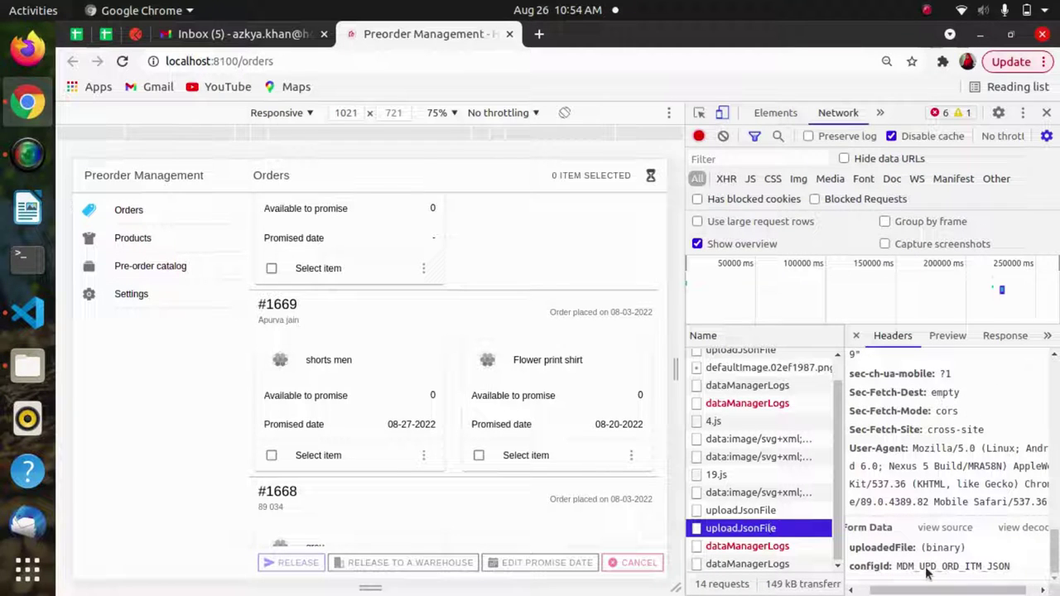
left_click(137, 34)
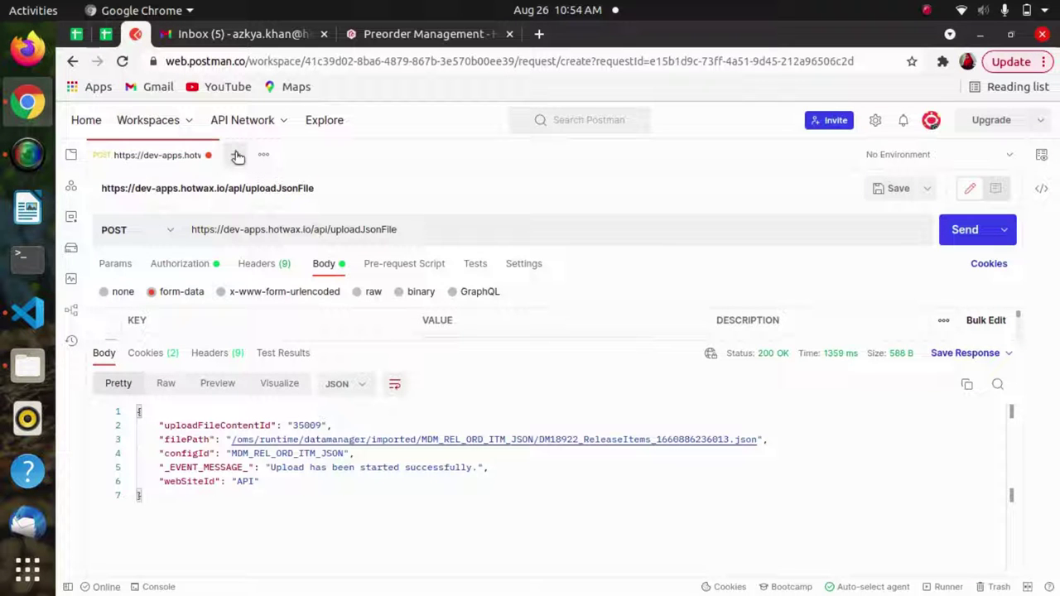
- Create a new request tab as a POST to the copied uploadJsonFile URL
double_click(297, 229)
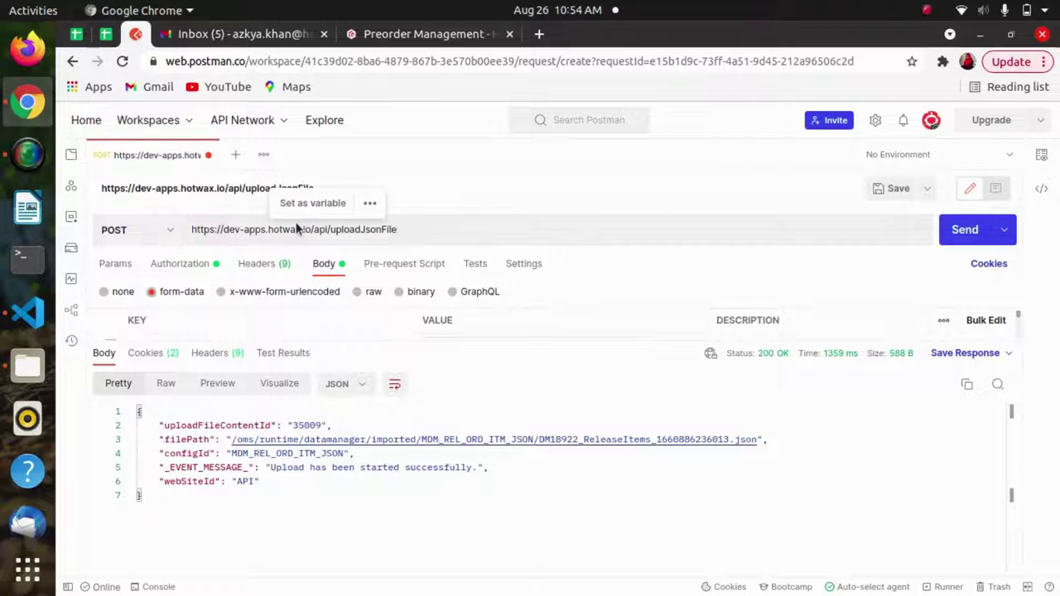
key("ctrl+a")
key("ctrl+c")
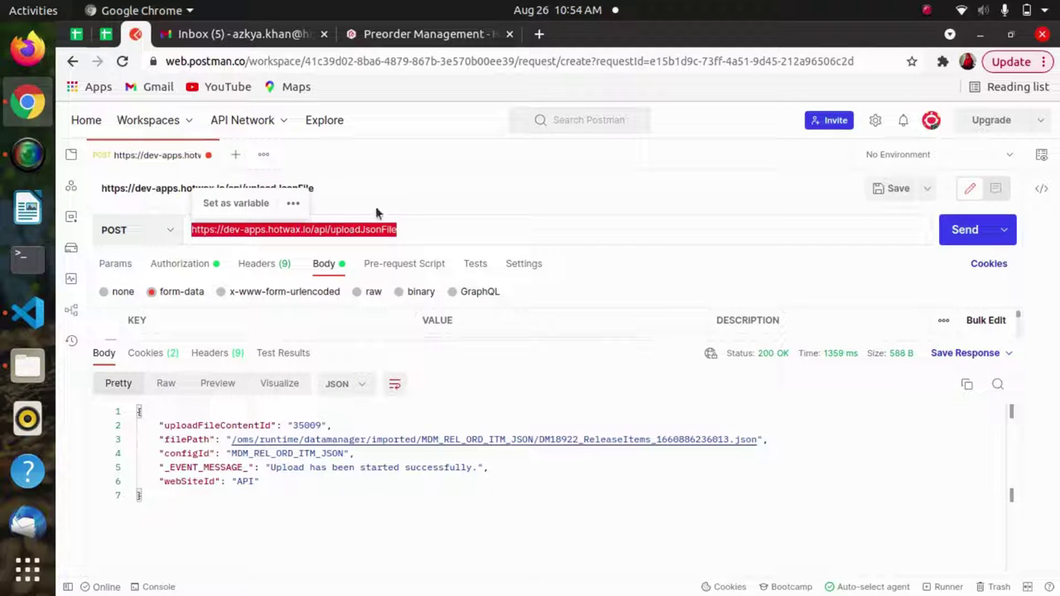
left_click(236, 154)
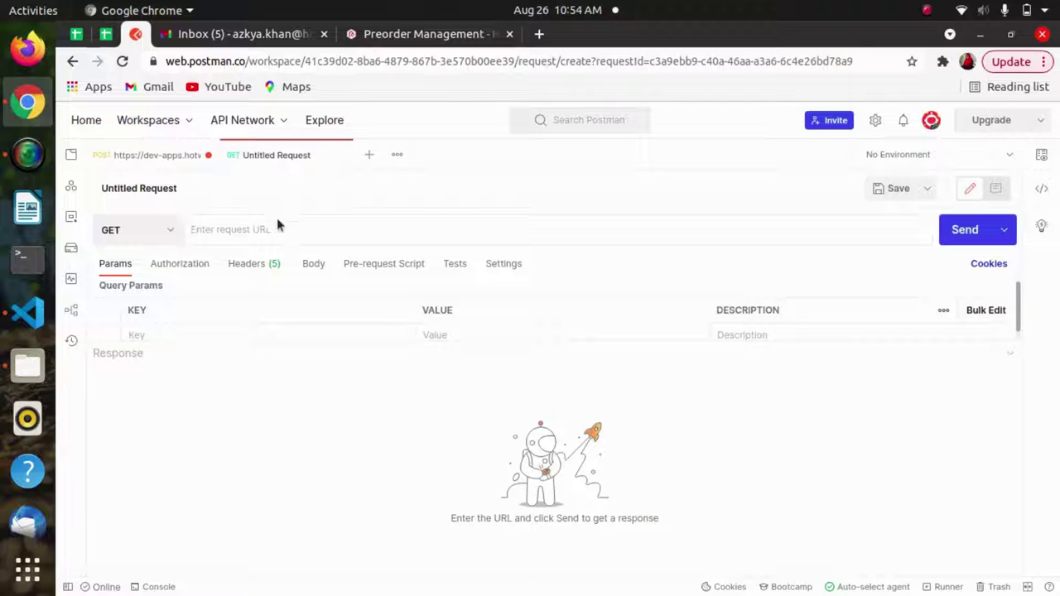
key("ctrl+v")
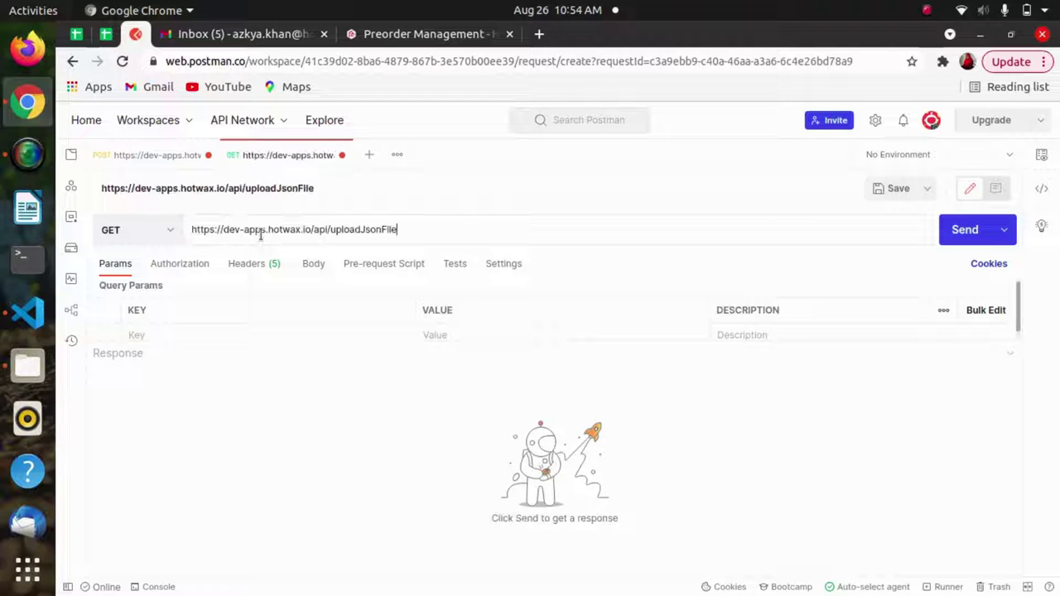
left_click(166, 233)
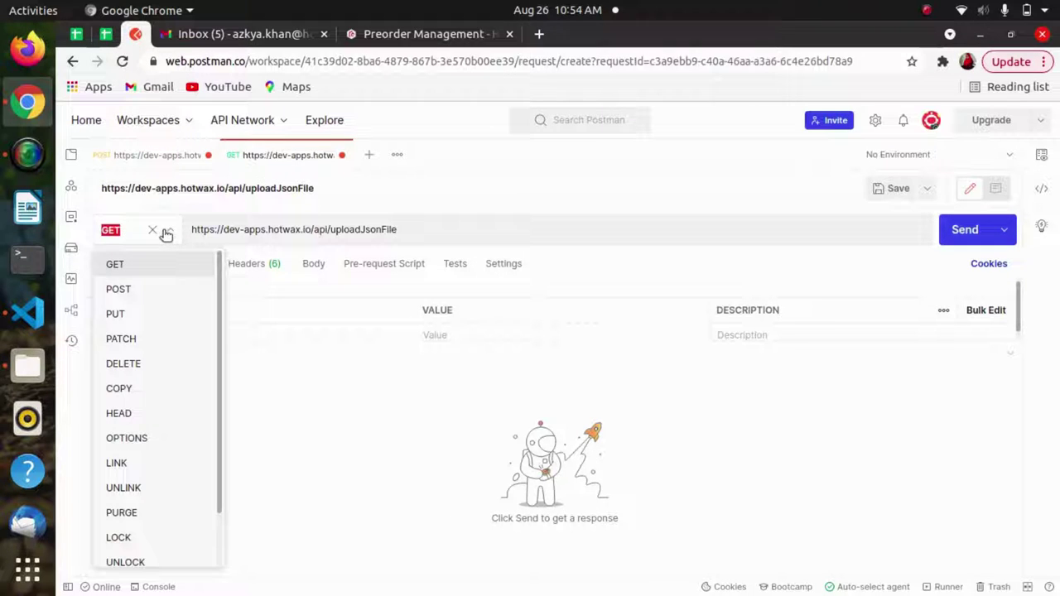
left_click(147, 283)
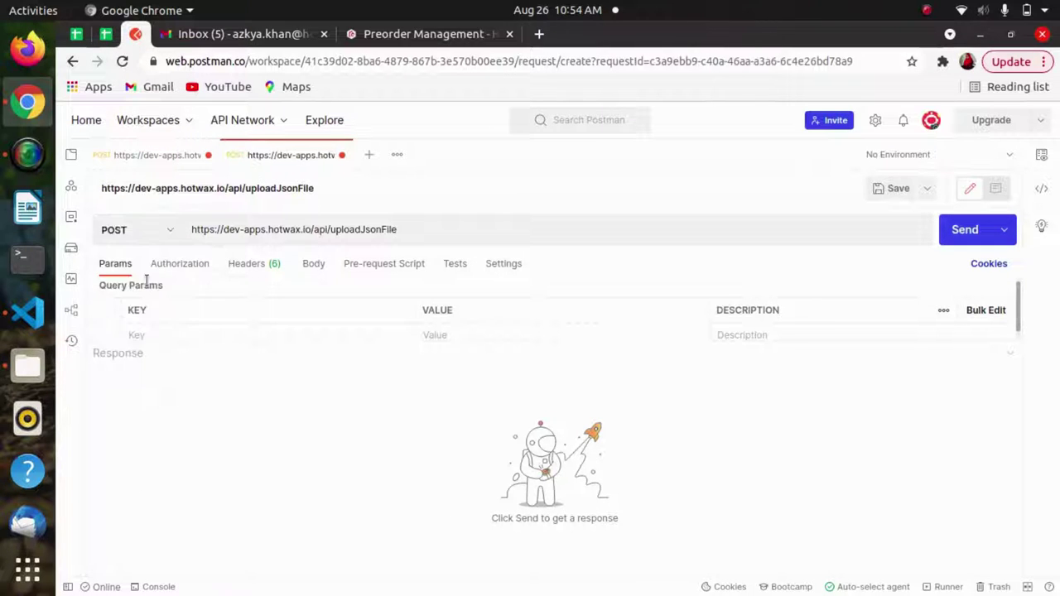
- Set the request's authorization to Basic Auth and reveal its username and password fields
left_click(189, 267)
left_click(260, 303)
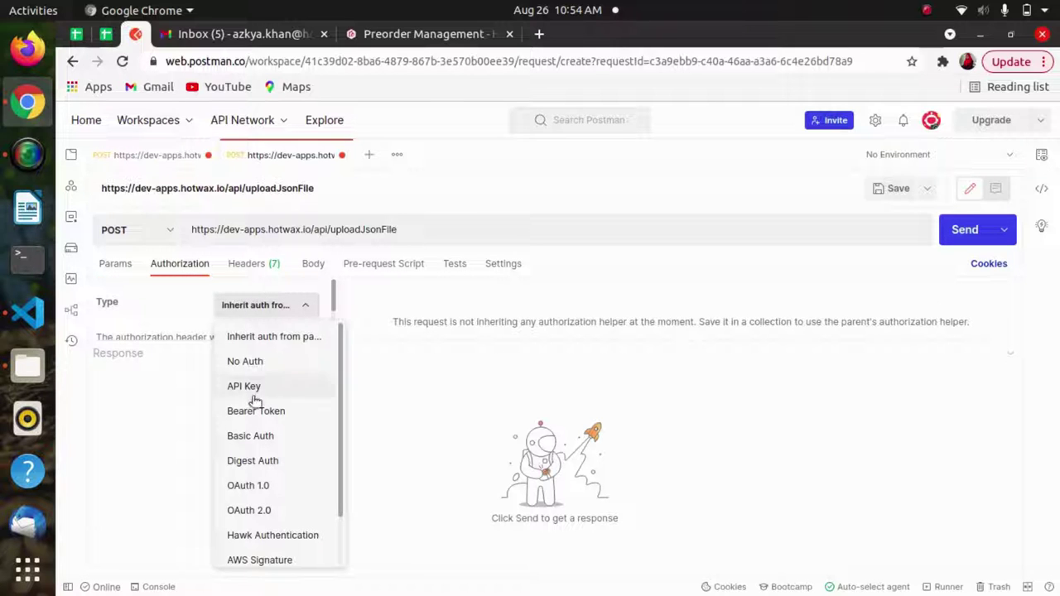
left_click(255, 436)
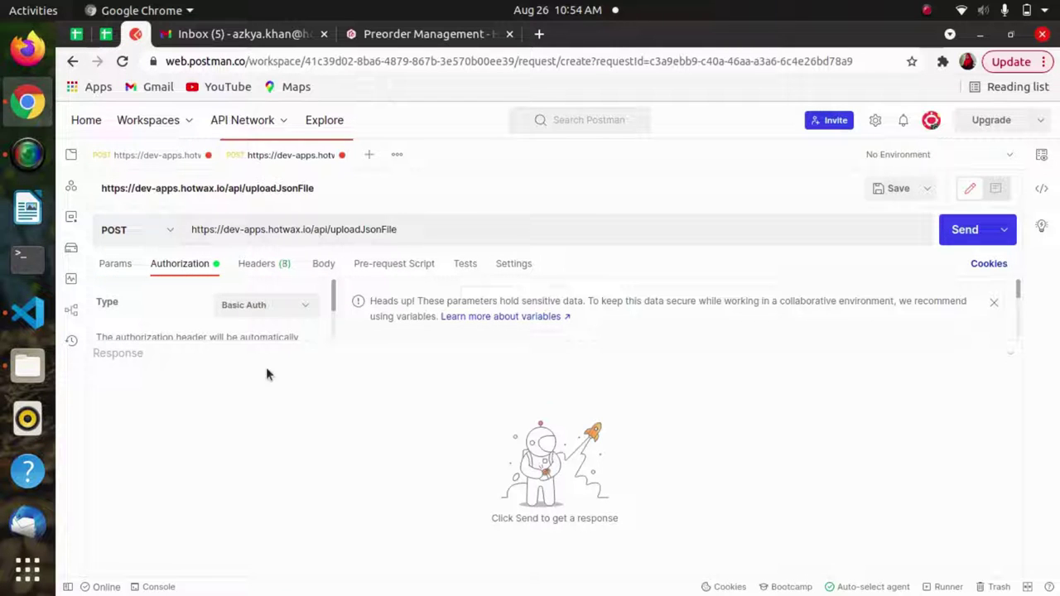
left_click_drag(266, 343, 273, 477)
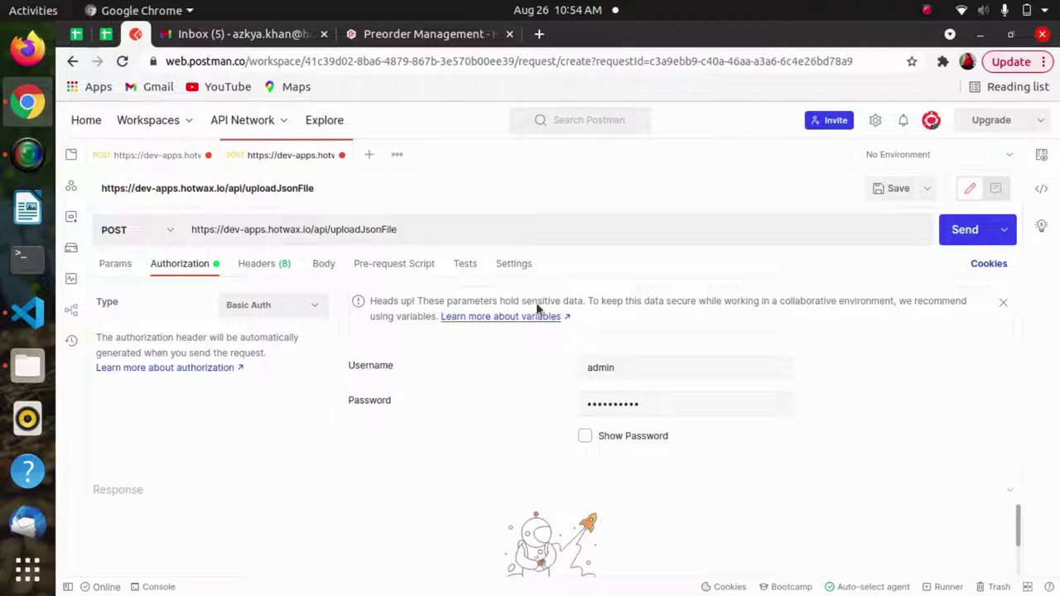
left_click(325, 264)
- Make the body form-data and add the uploadedFile key copied from DevTools
left_click(152, 294)
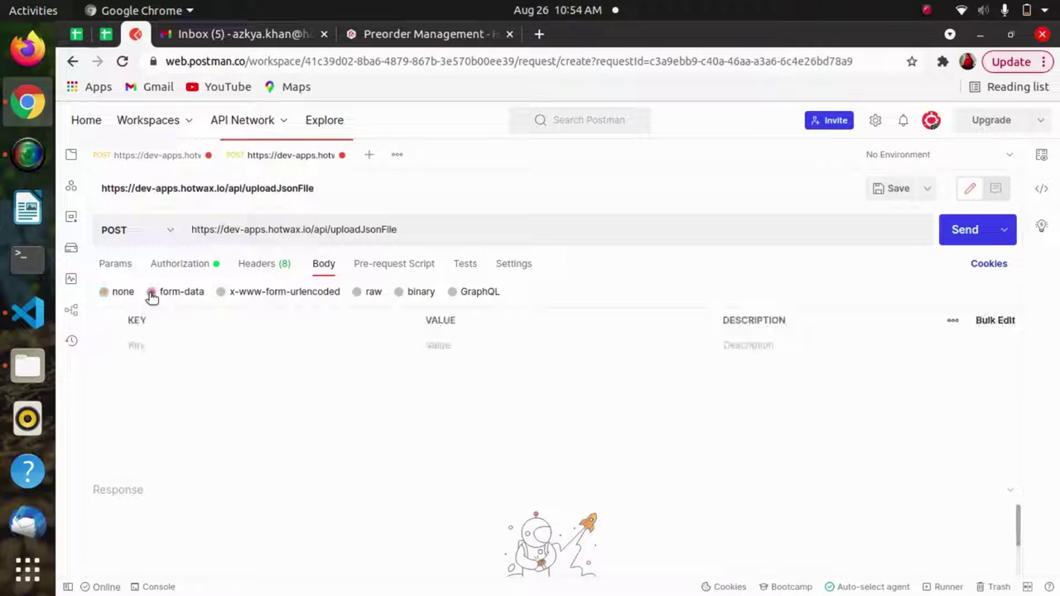
left_click(167, 344)
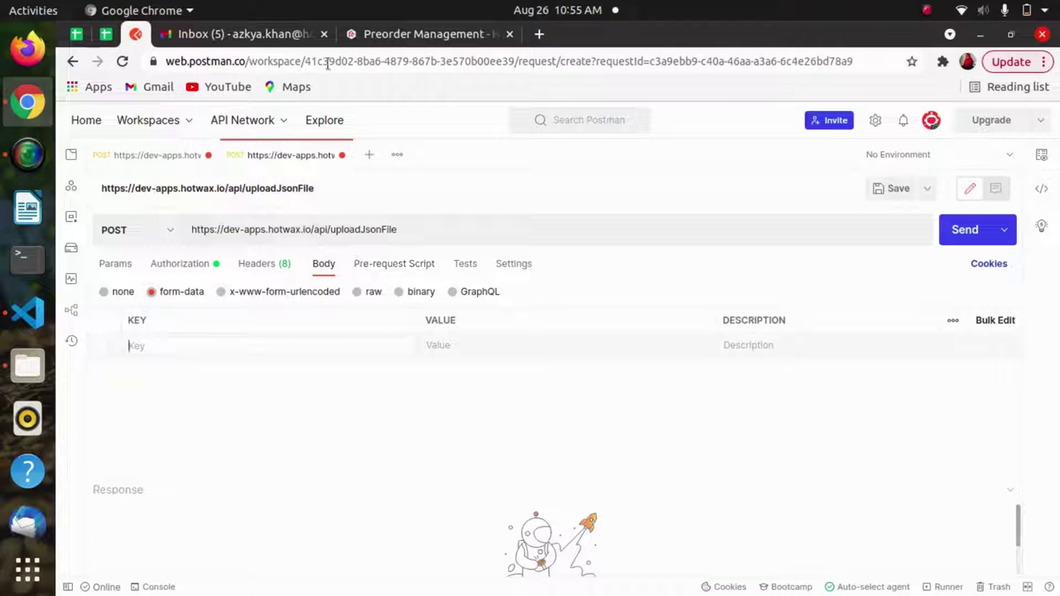
left_click(385, 38)
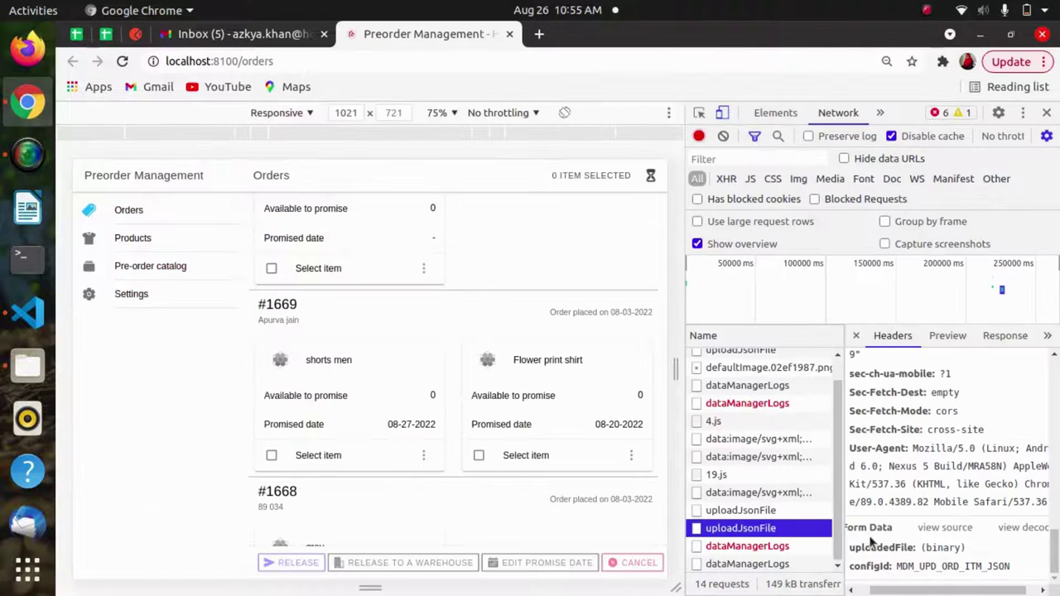
left_click_drag(851, 548, 919, 558)
key("ctrl+c")
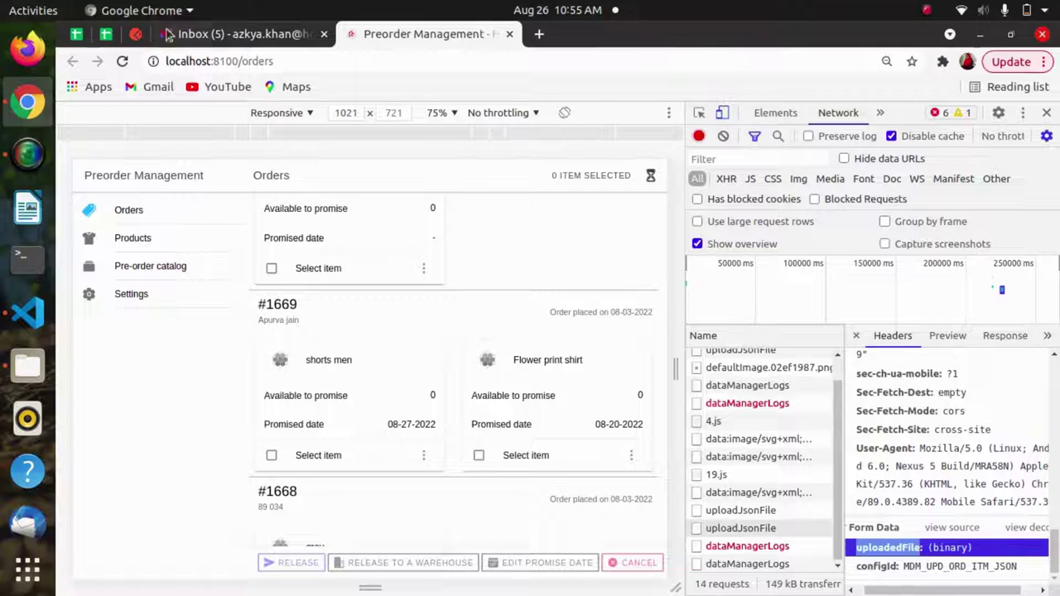
left_click(136, 33)
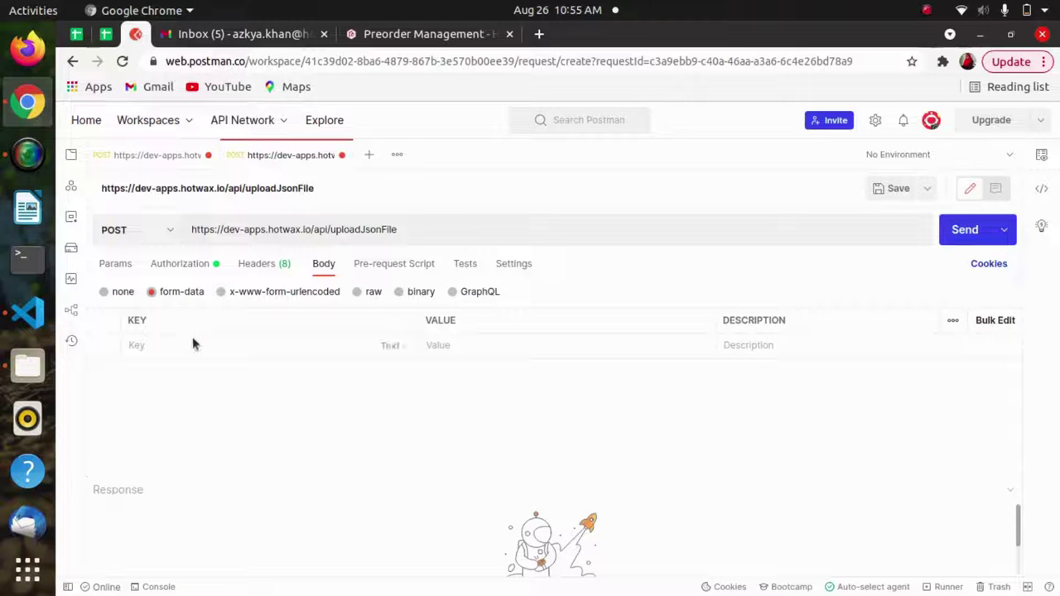
left_click(150, 347)
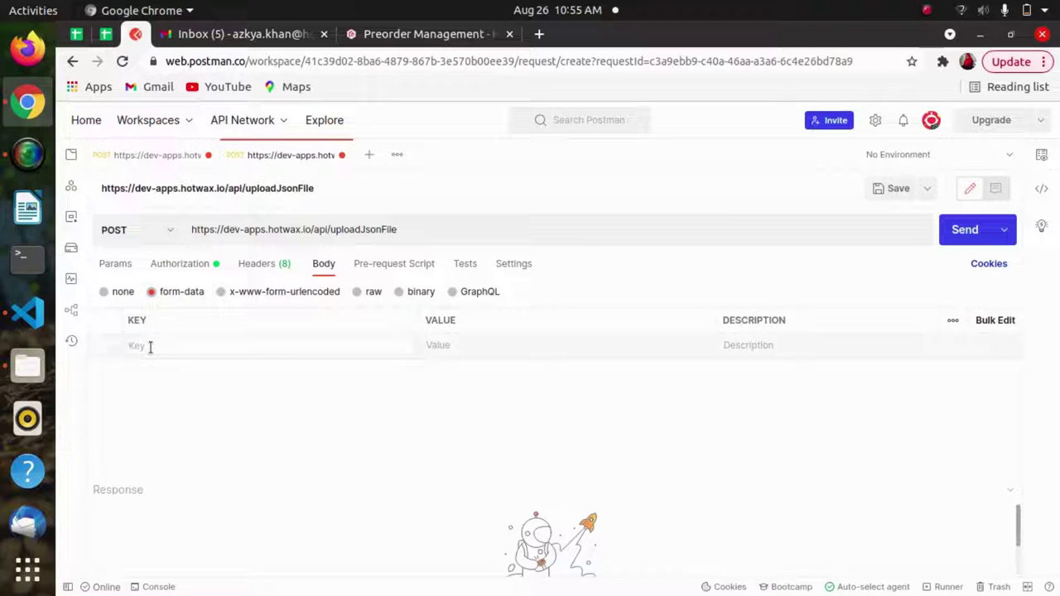
key("ctrl+v")
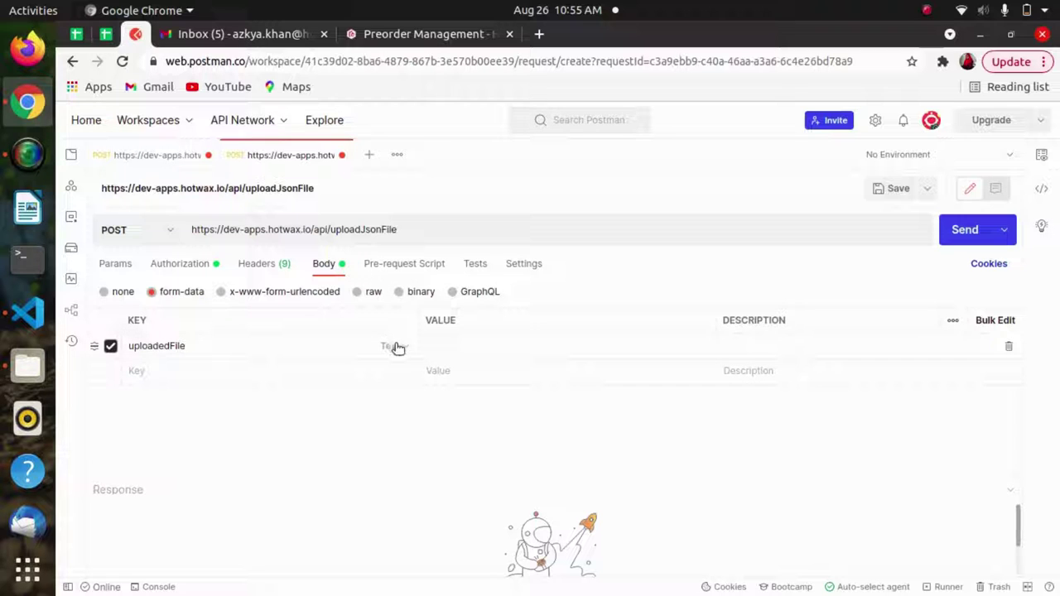
- Set uploadedFile to File type and attach UpdatePromiseDateItems_1661410806455.json
left_click(398, 348)
left_click(396, 398)
left_click(466, 344)
left_click(409, 377)
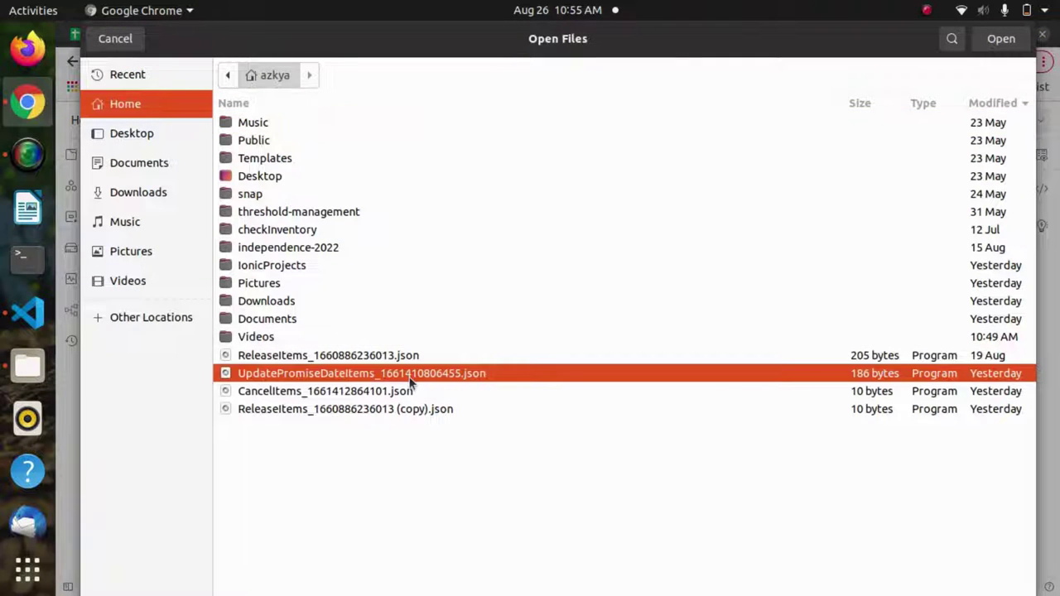
double_click(409, 376)
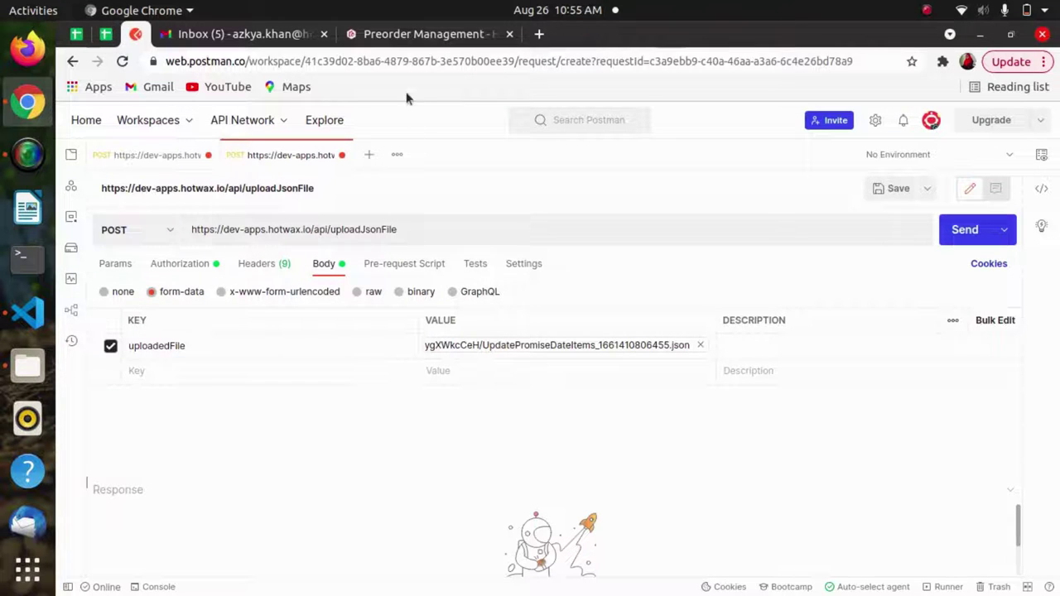
- Add configId, copied from the DevTools form data, as a new form-data key
left_click(404, 43)
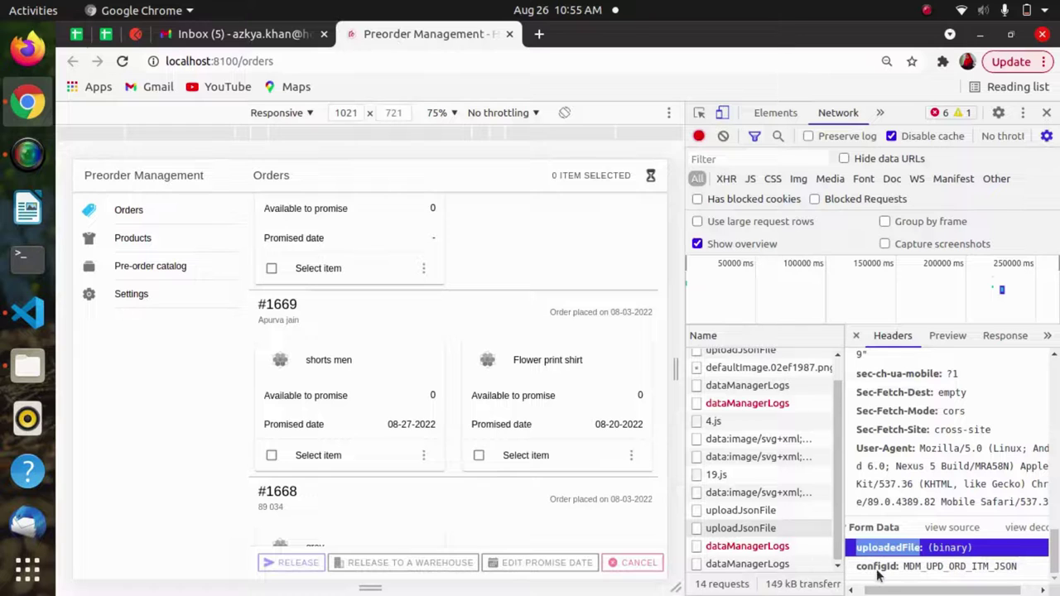
left_click_drag(858, 573, 897, 573)
key("ctrl+c")
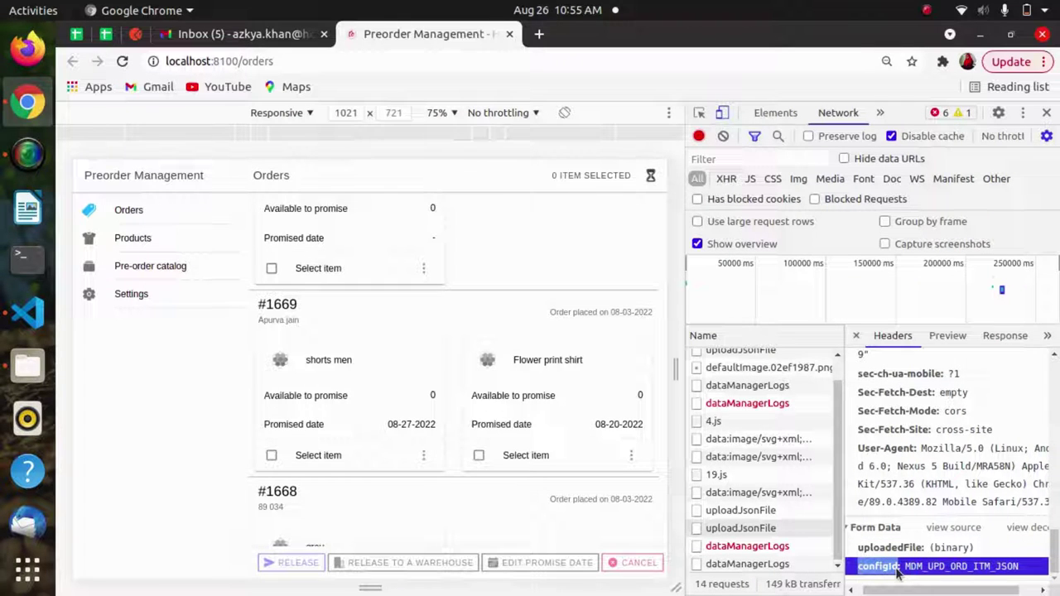
left_click(132, 39)
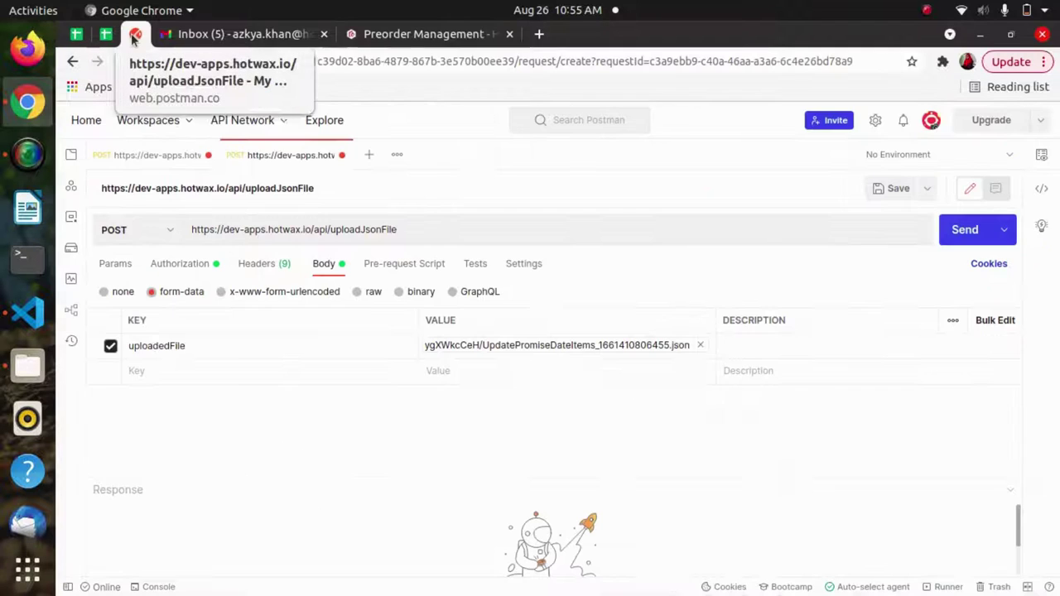
left_click(196, 371)
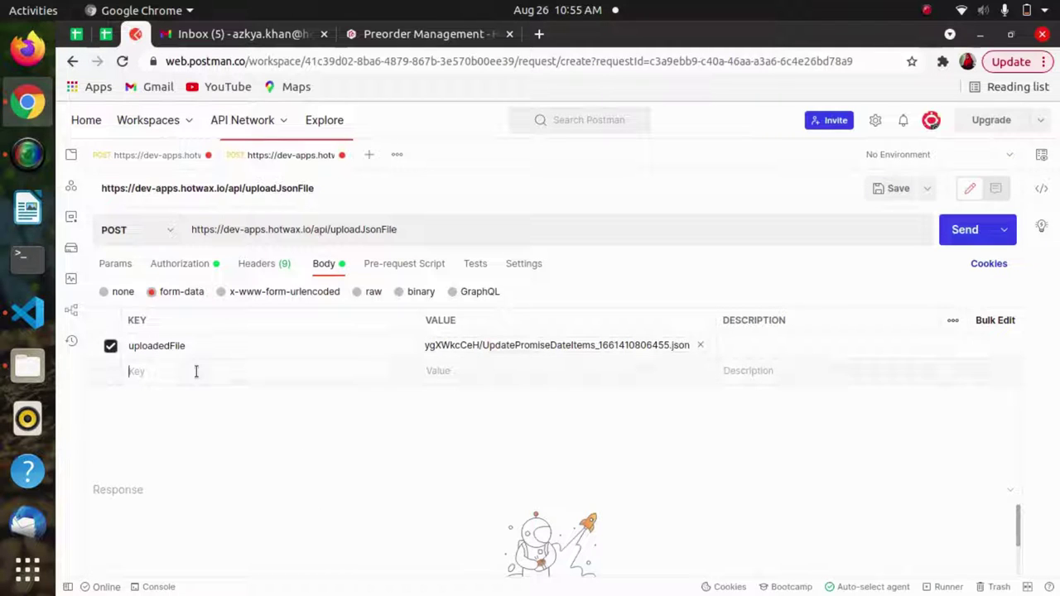
key("ctrl+v")
- Set configId's value to MDM_UPD_ORD_ITM_JSON and send the request, getting 200 OK
left_click(443, 375)
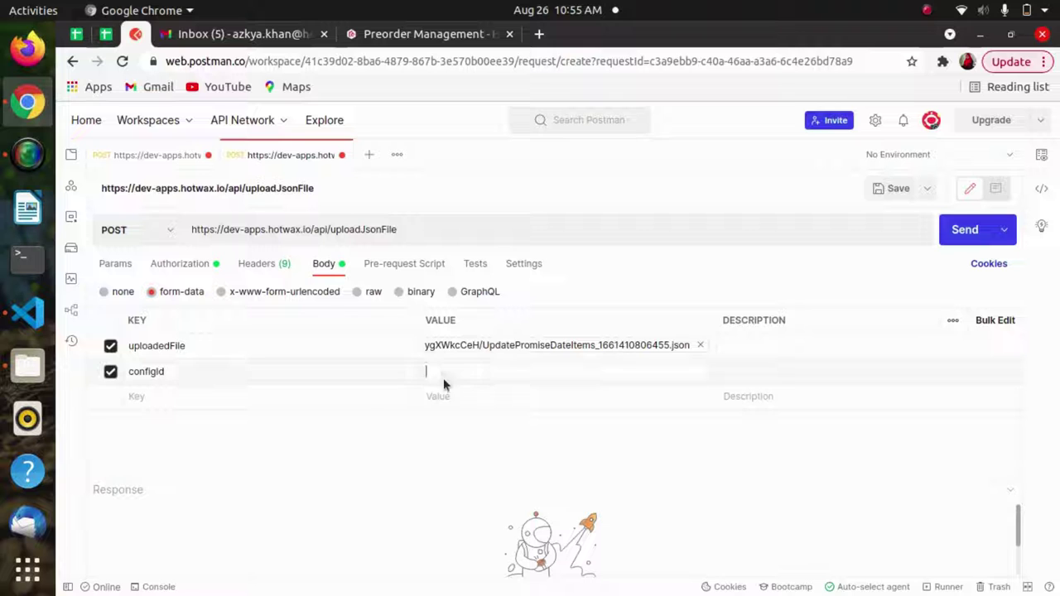
left_click(399, 42)
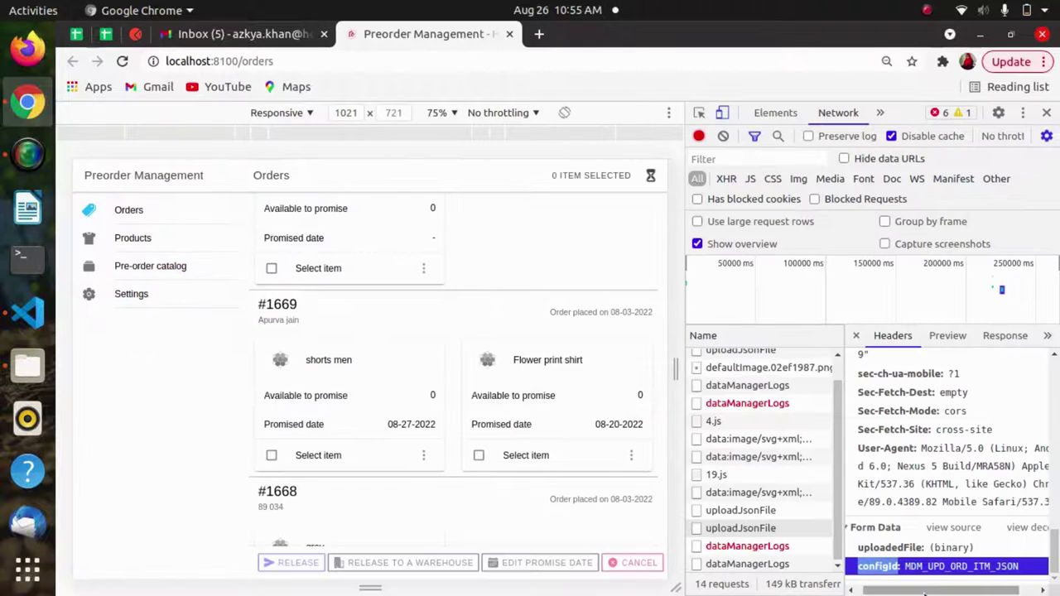
left_click_drag(907, 570, 1033, 584)
key("ctrl+c")
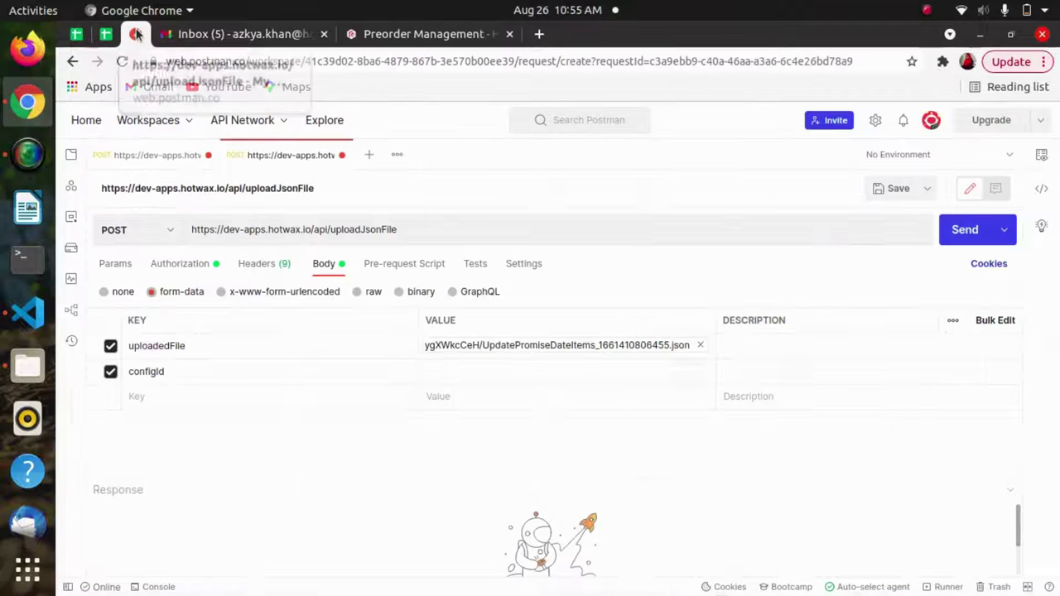
left_click(136, 34)
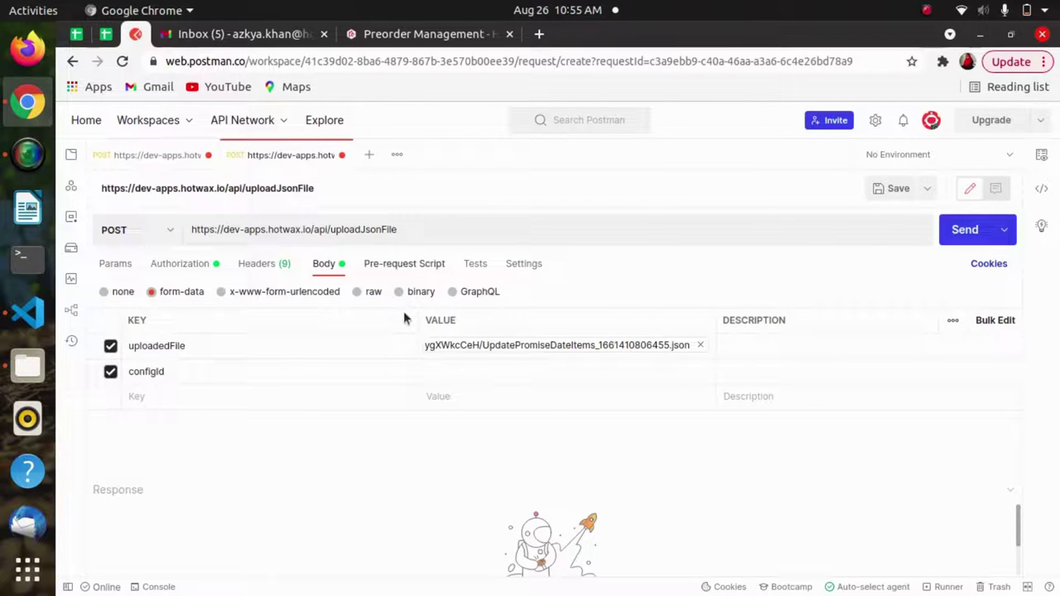
left_click(446, 373)
key("ctrl+v")
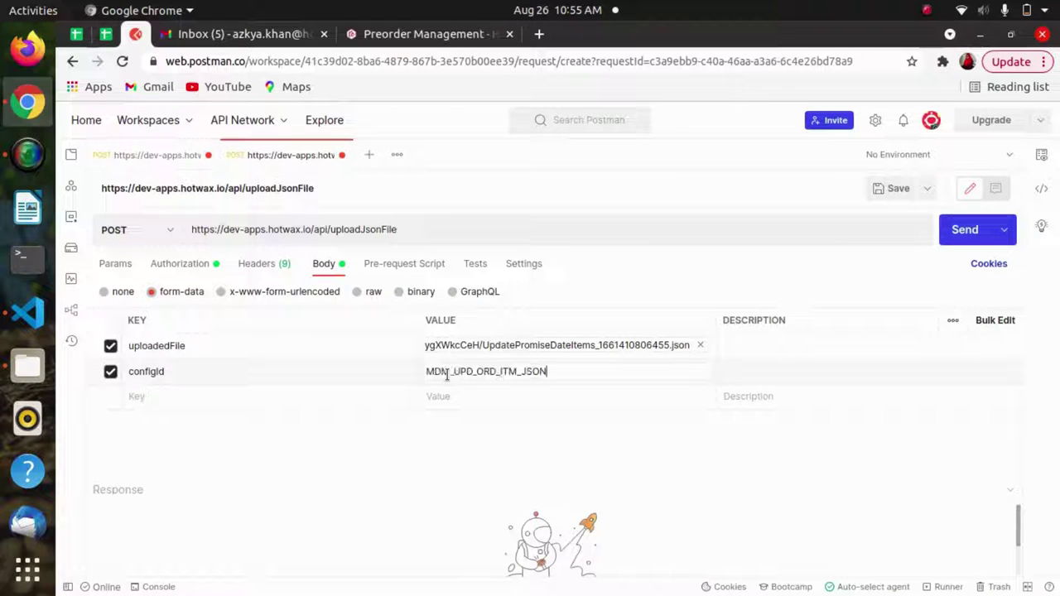
left_click(964, 230)
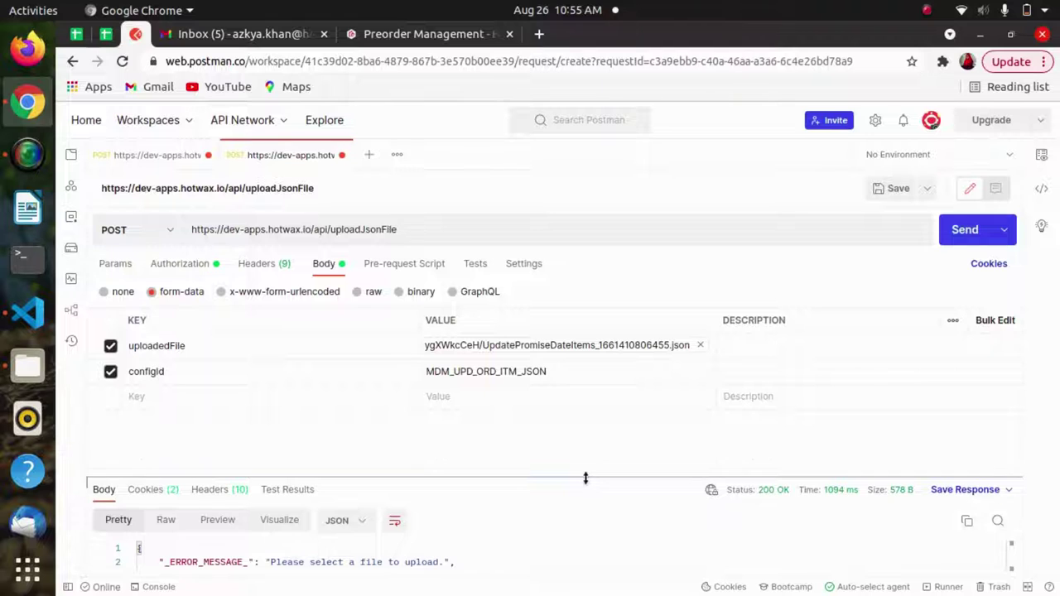
- Reattach the UpdatePromiseDateItems JSON and resend, getting 'Upload has been started successfully.' with uploadFileContentId 35014
left_click_drag(585, 479, 585, 411)
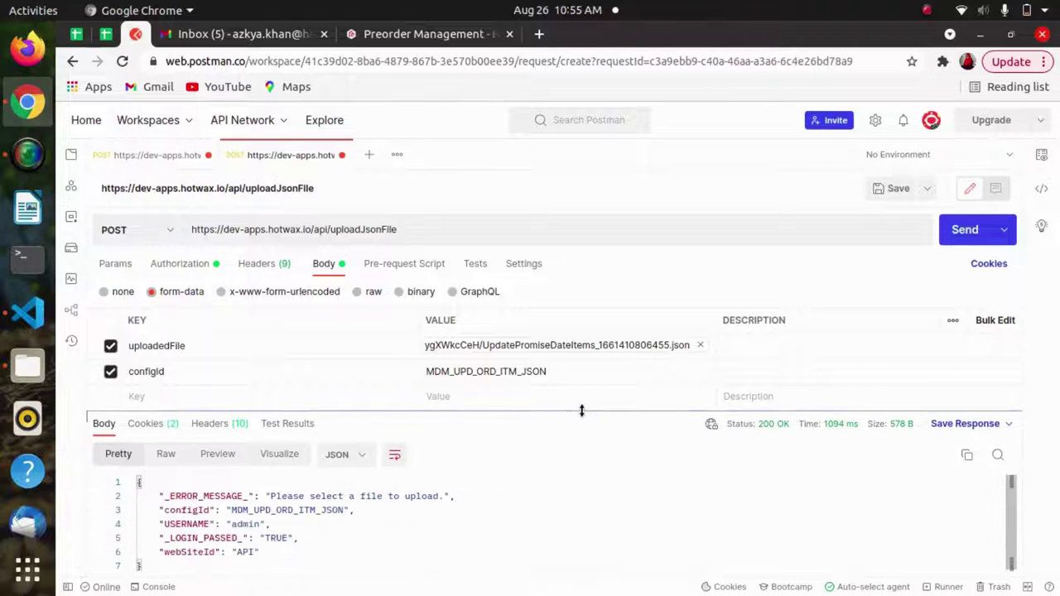
left_click(702, 346)
left_click(466, 345)
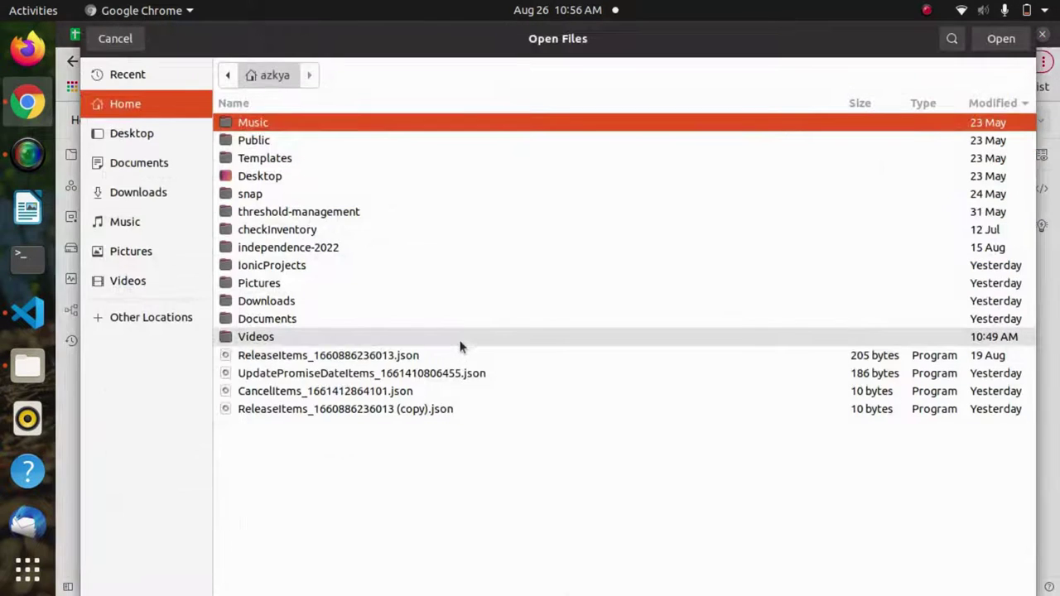
double_click(438, 375)
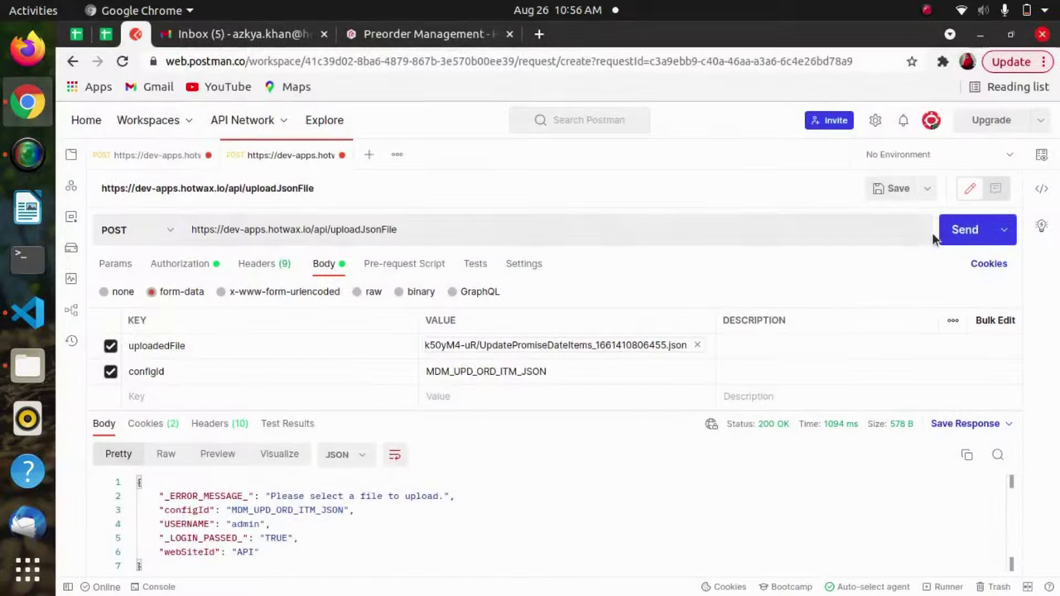
left_click(940, 232)
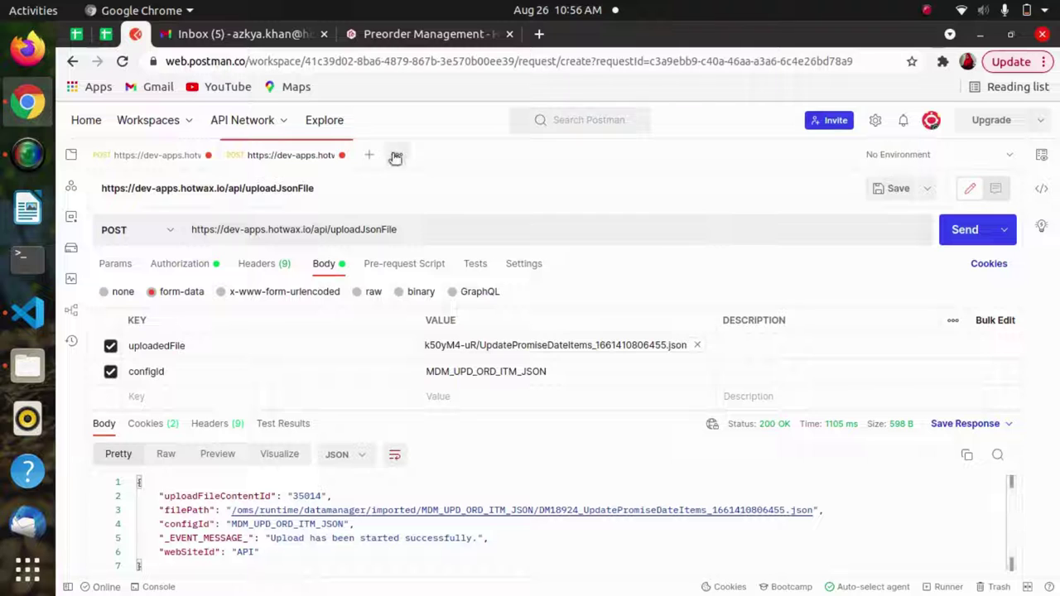
double_click(358, 230)
left_click(358, 230)
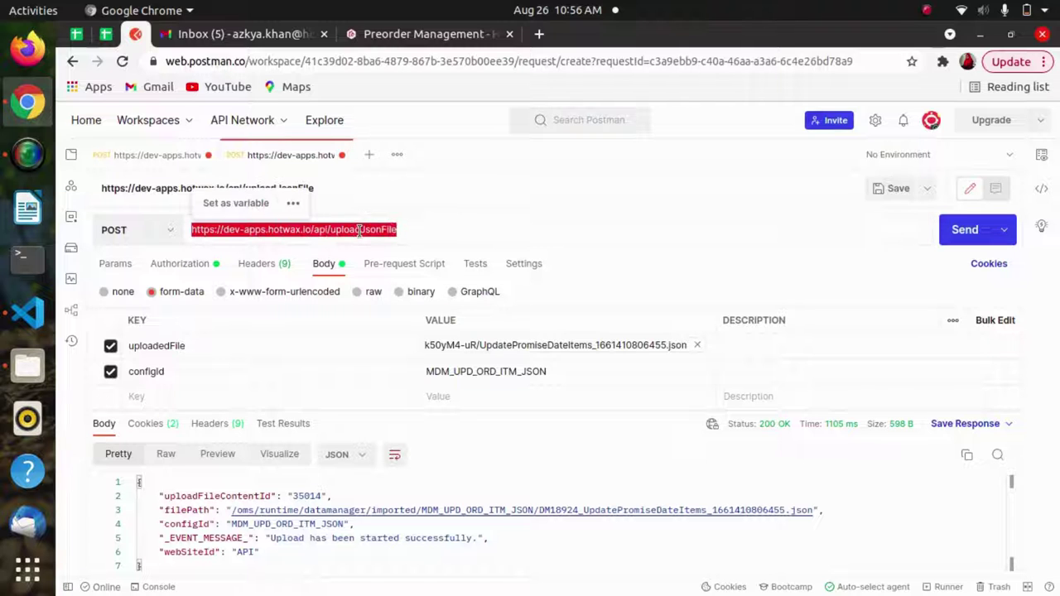
- Cancel the first order item, shorts men and Flower print shirt preorders
left_click(420, 33)
left_click(272, 268)
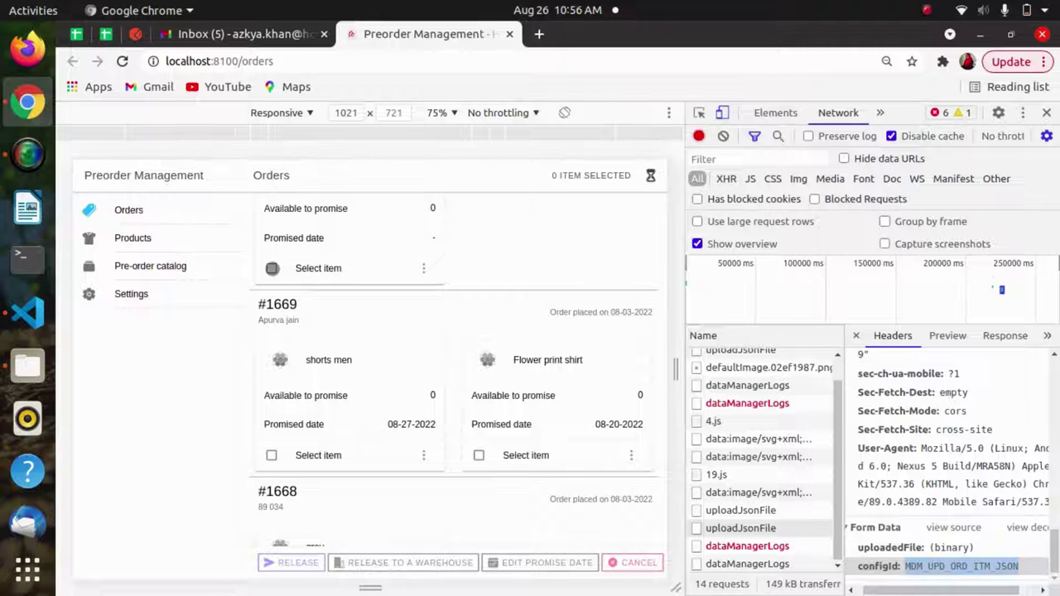
left_click(270, 455)
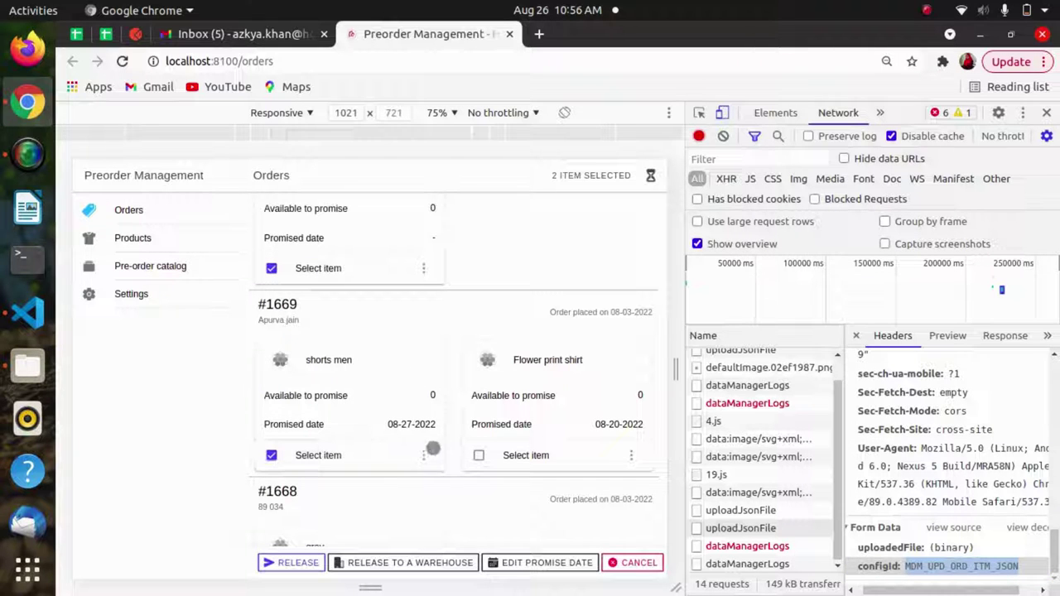
left_click(479, 455)
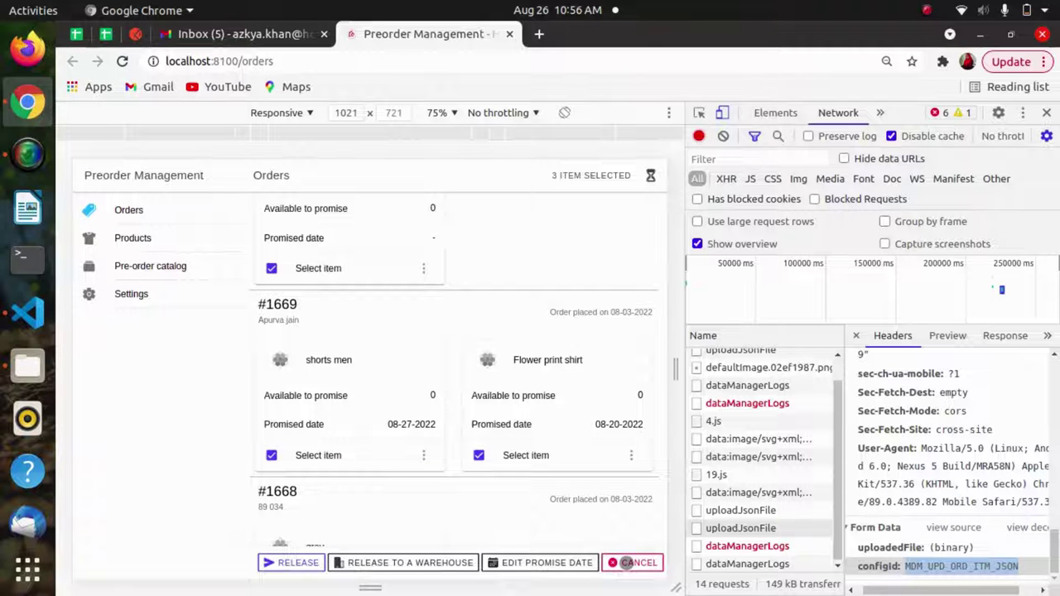
left_click(626, 562)
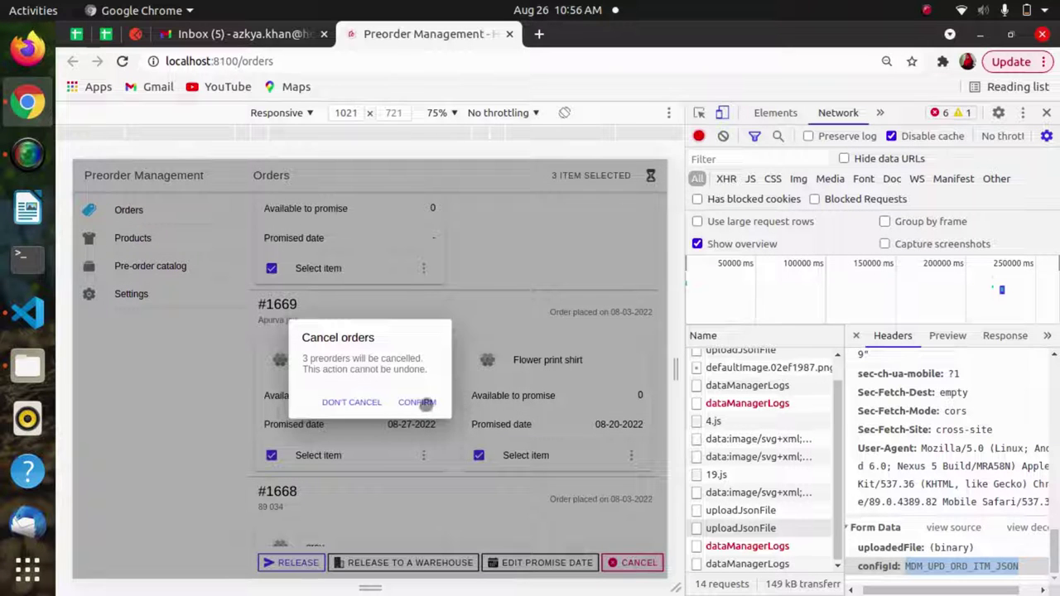
left_click(421, 403)
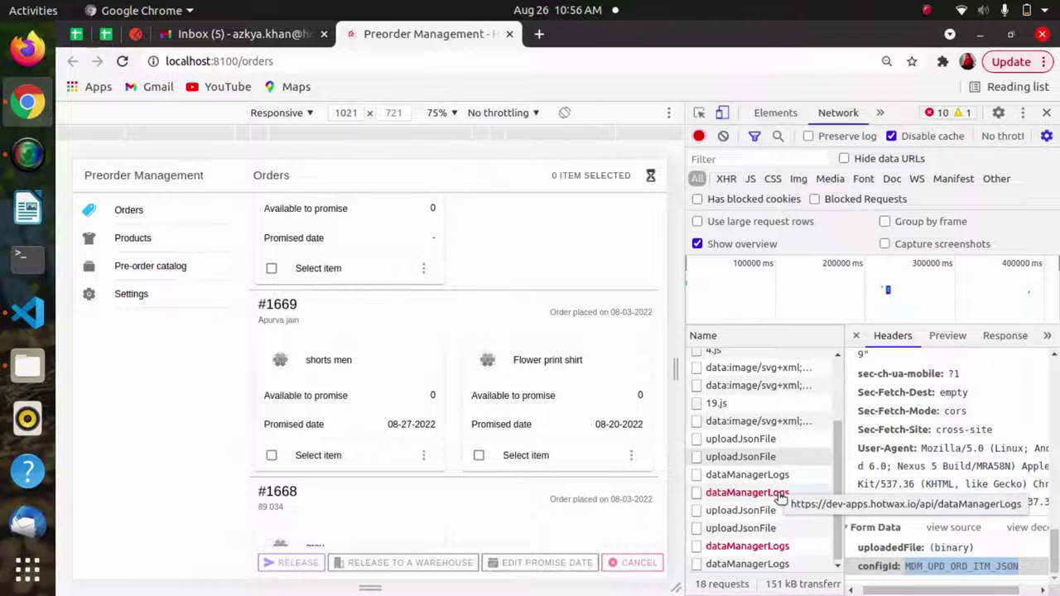
- Inspect the newest uploadJsonFile request (status 200) and select its Request URL
left_click(740, 527)
scroll(877, 490, "down", 10)
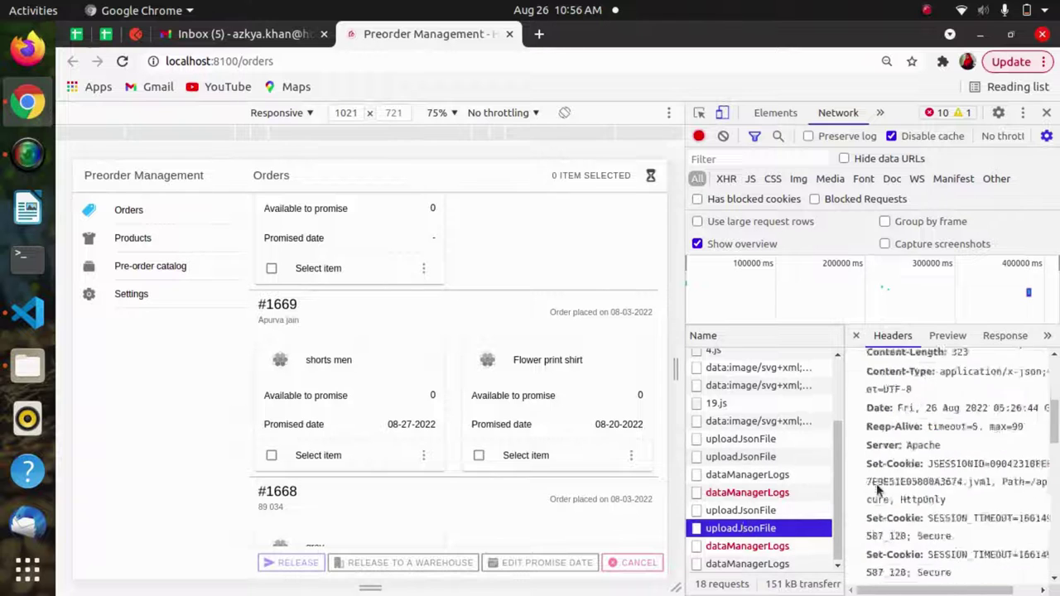
scroll(877, 490, "up", 10)
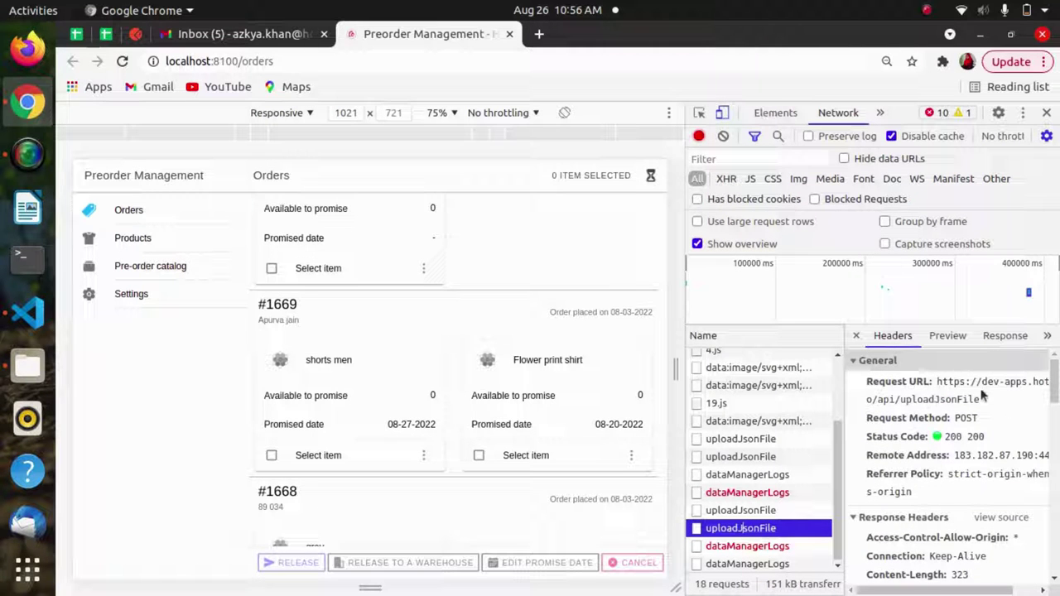
left_click_drag(980, 401, 940, 386)
key("ctrl+c")
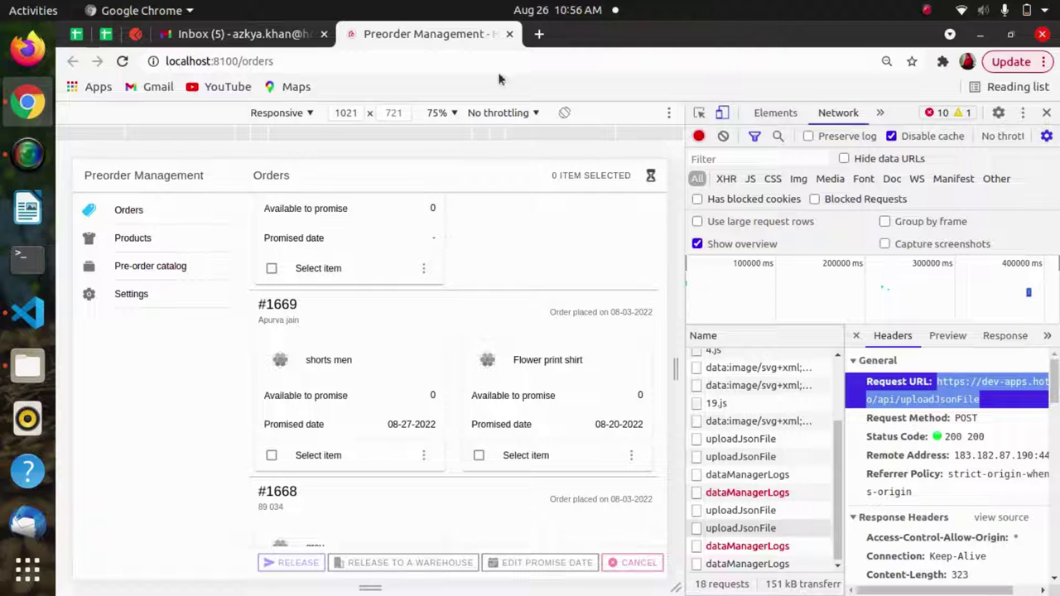
- Create a third Postman request as a POST to the uploadJsonFile URL
left_click(136, 36)
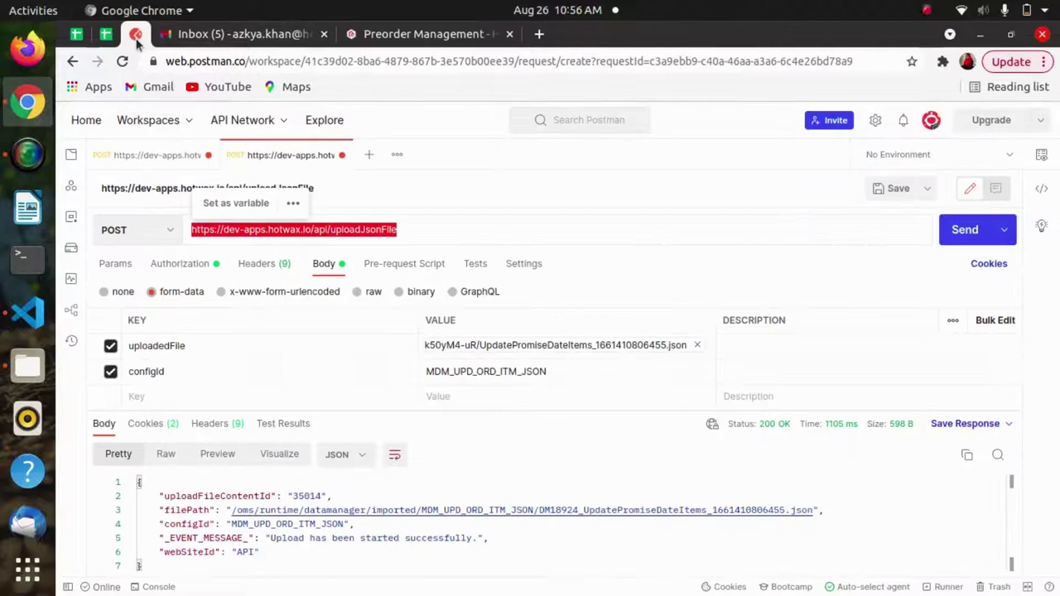
left_click(368, 157)
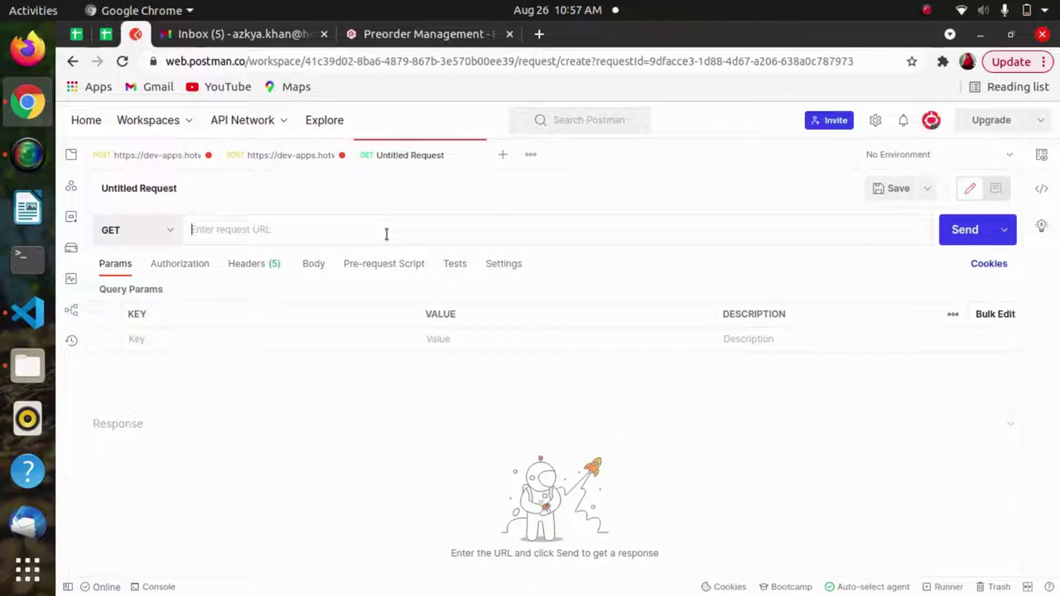
key("ctrl+v")
left_click(113, 227)
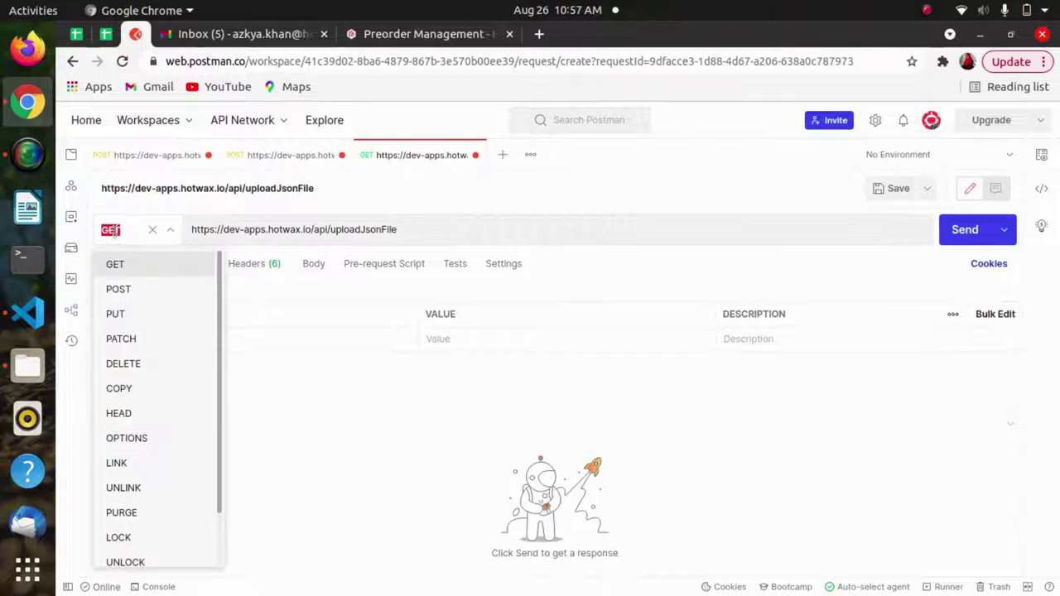
left_click(118, 288)
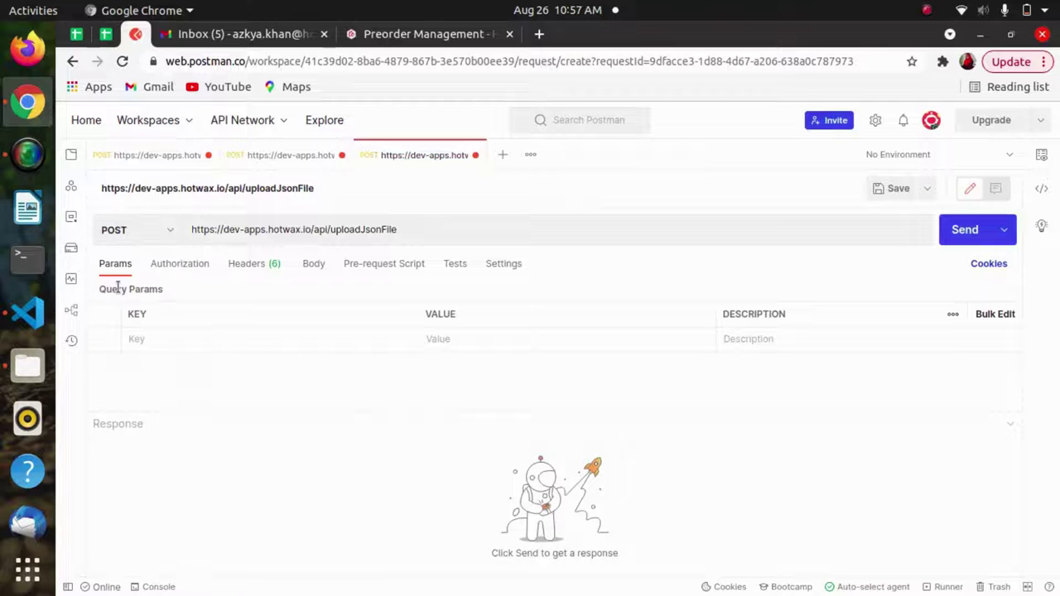
- Add uploadedFile from DevTools as a query parameter key, then select configId in the form data
left_click(422, 35)
scroll(950, 539, "down", 5)
scroll(950, 539, "down", 2)
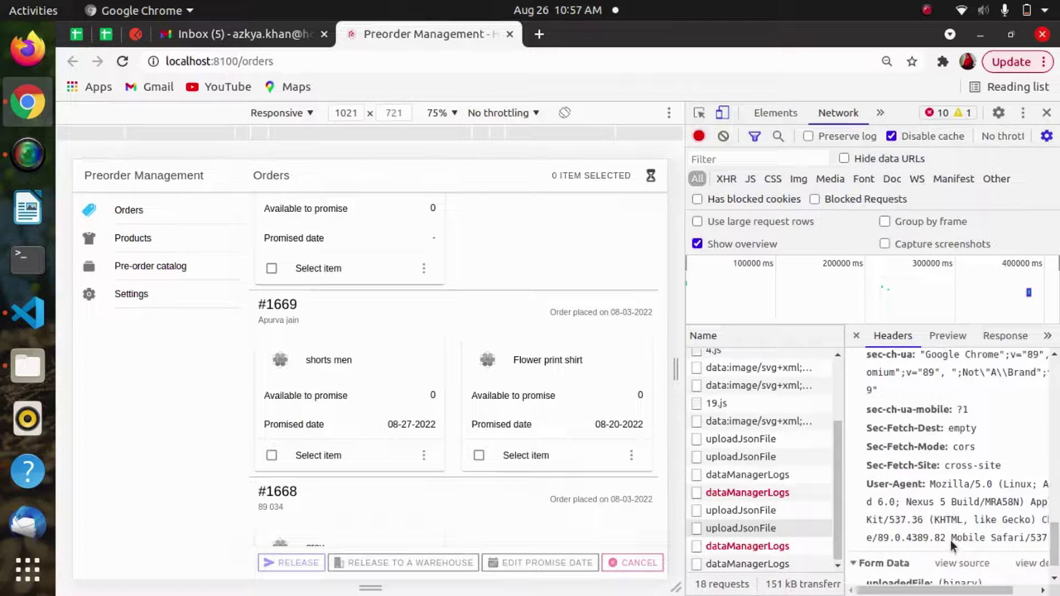
left_click(928, 547)
left_click_drag(931, 550, 861, 551)
key("ctrl+c")
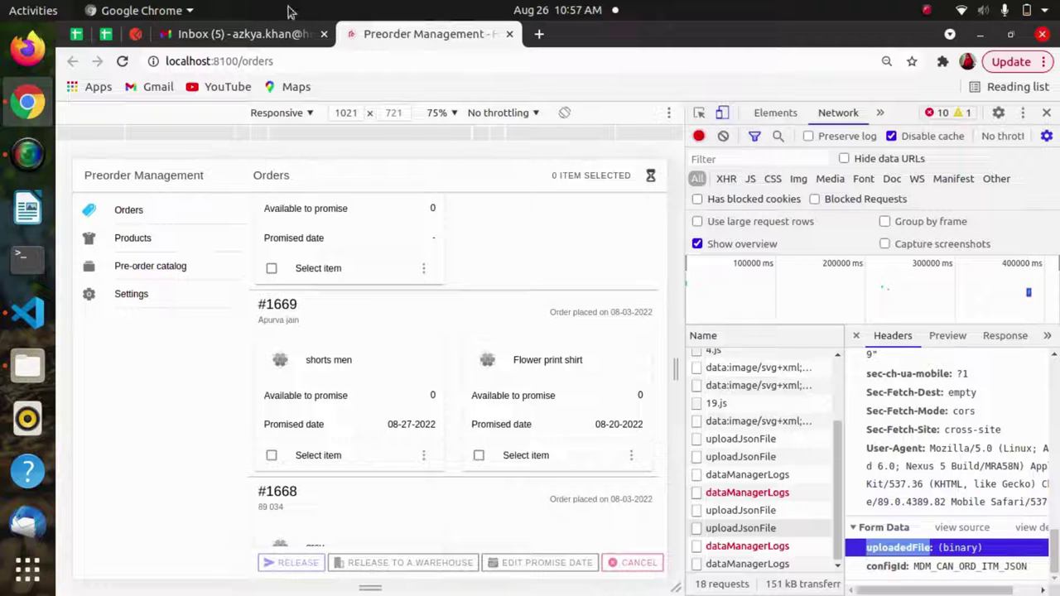
left_click(137, 33)
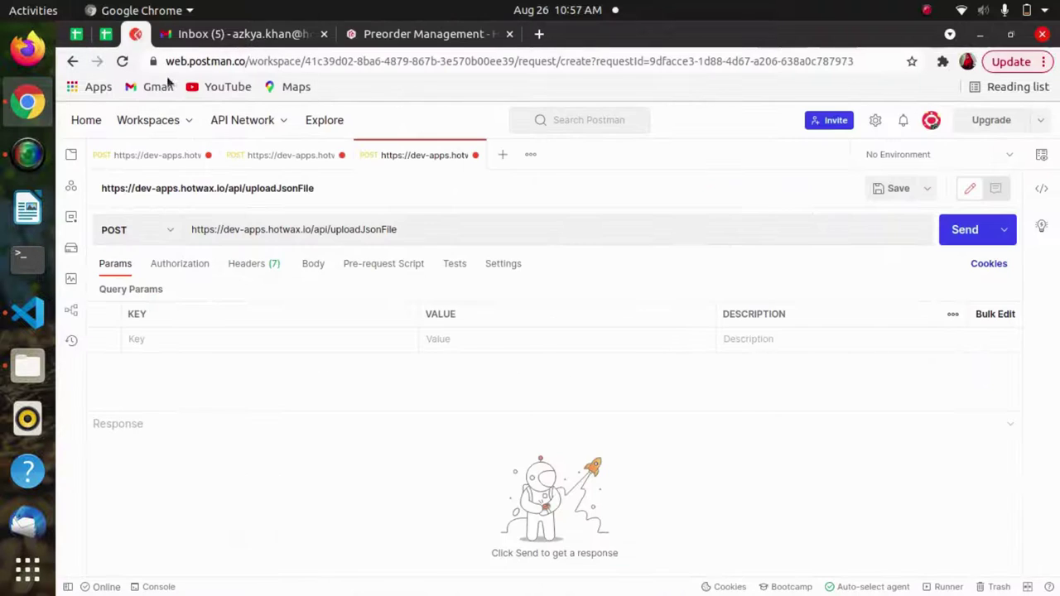
left_click(255, 335)
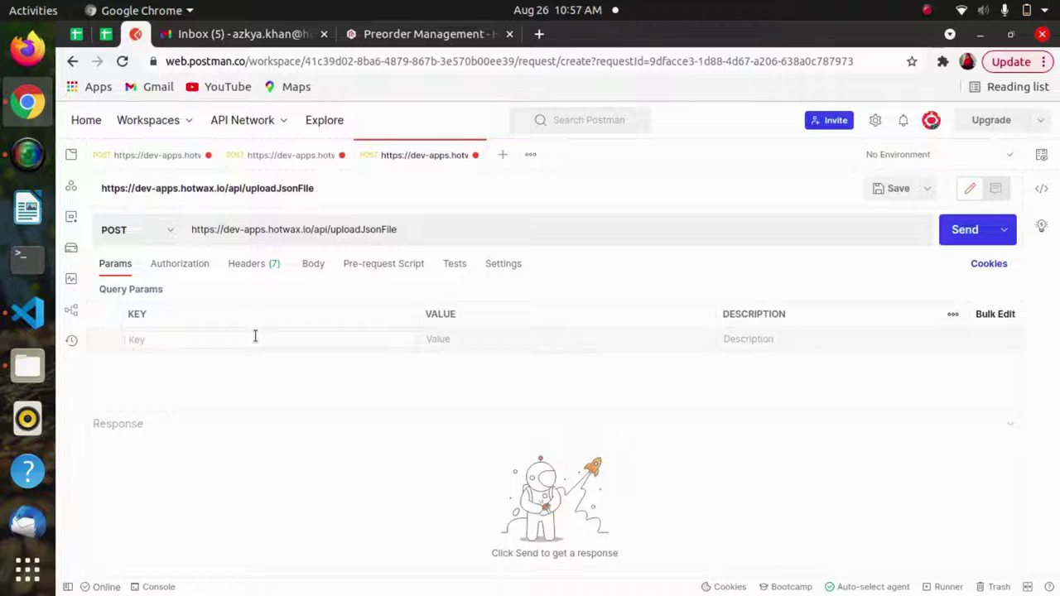
key("ctrl+v")
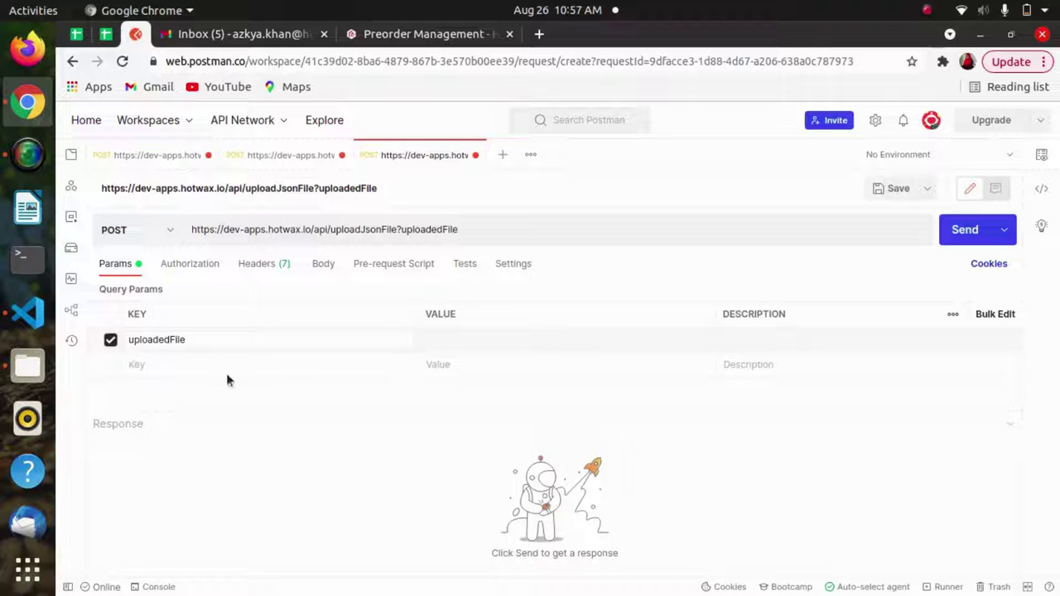
left_click(224, 362)
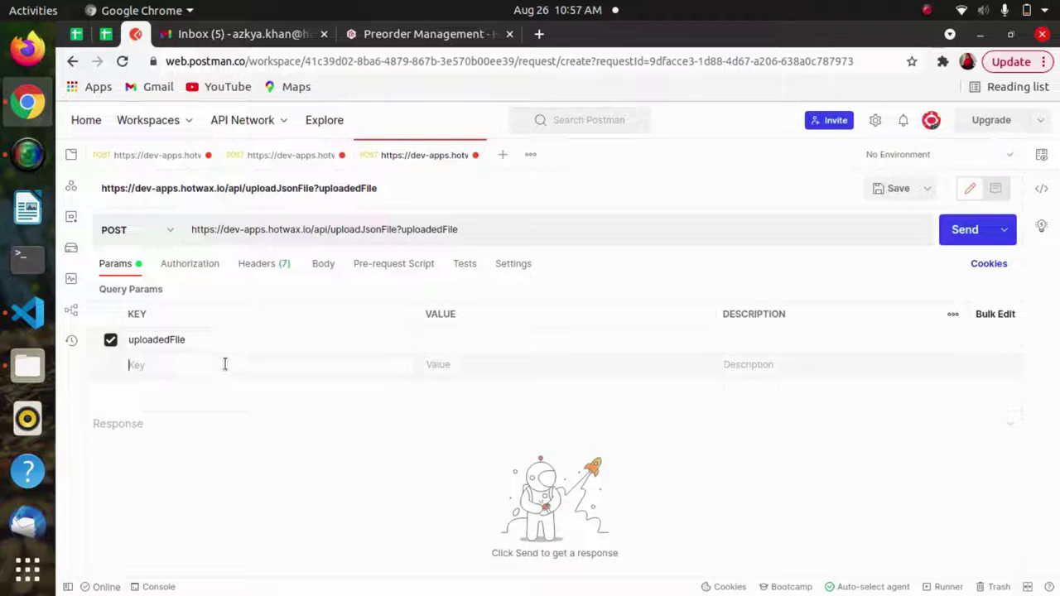
left_click(395, 37)
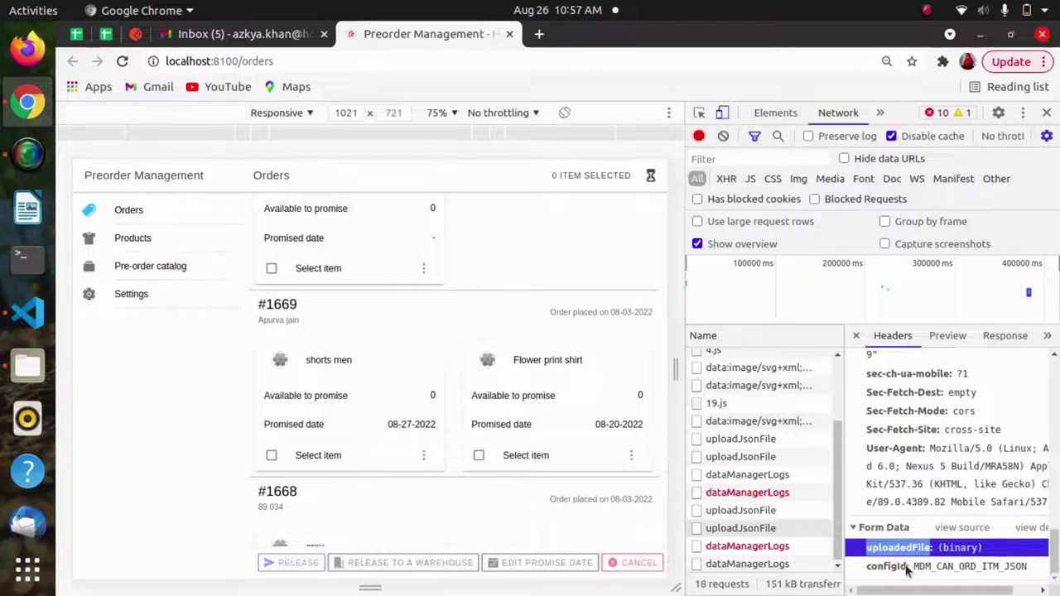
left_click_drag(906, 570, 867, 570)
key("ctrl+c")
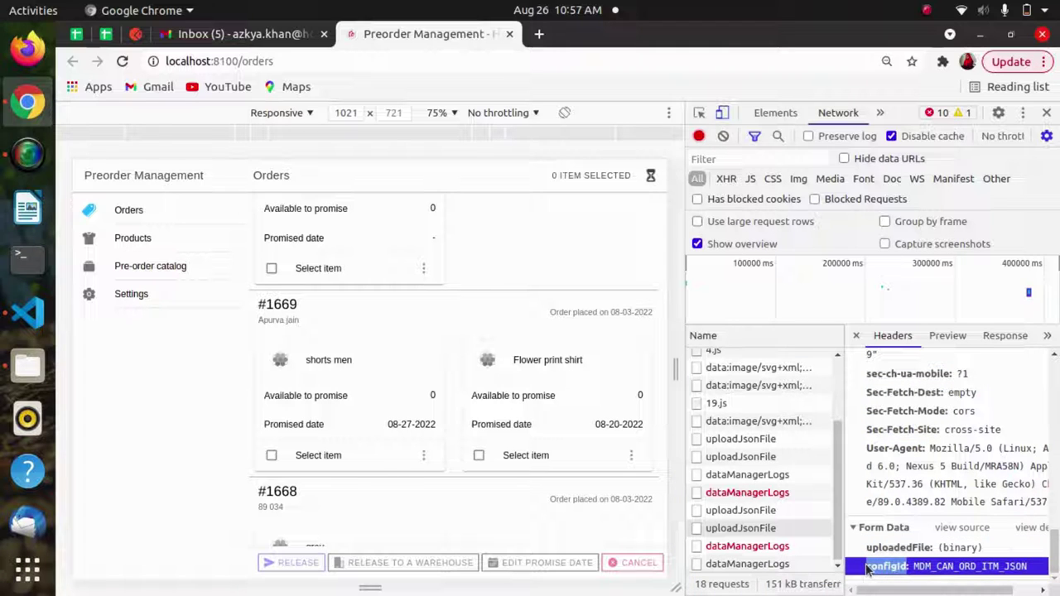
- Add configId as the second query parameter key
left_click(132, 34)
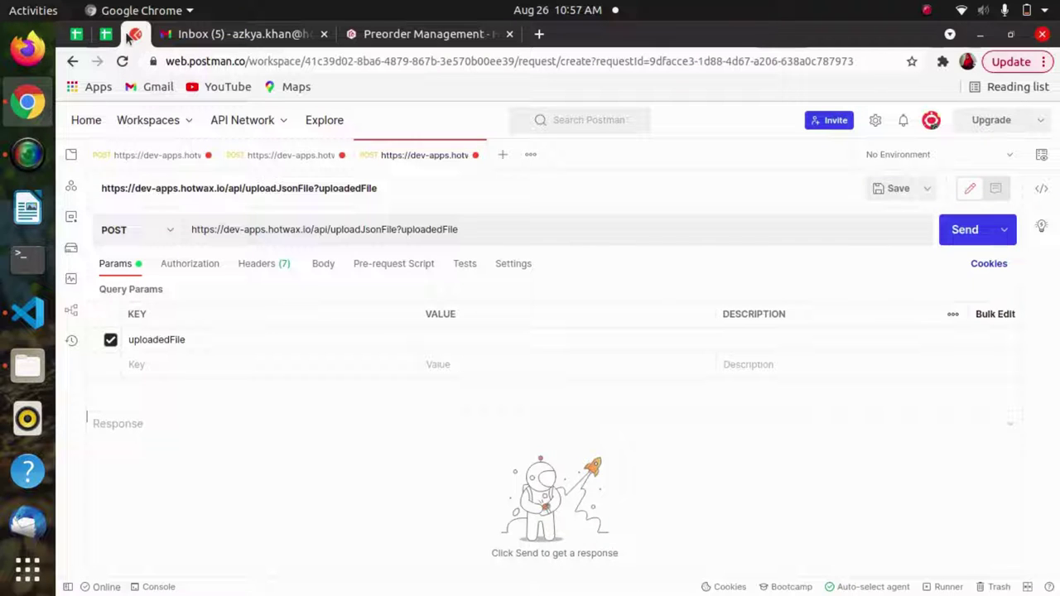
left_click(159, 365)
key("ctrl+v")
left_click(401, 348)
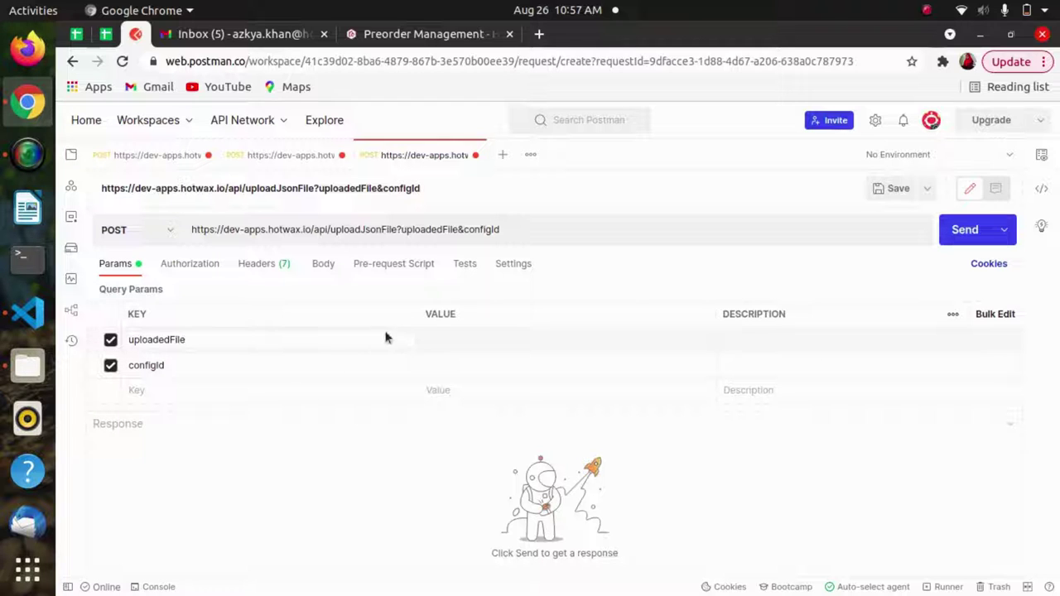
left_click(383, 364)
left_click(400, 340)
left_click(331, 367)
key("BackSpace")
key("BackSpace")
key("BackSpace")
key("BackSpace")
key("BackSpace")
key("BackSpace")
key("BackSpace")
key("BackSpace")
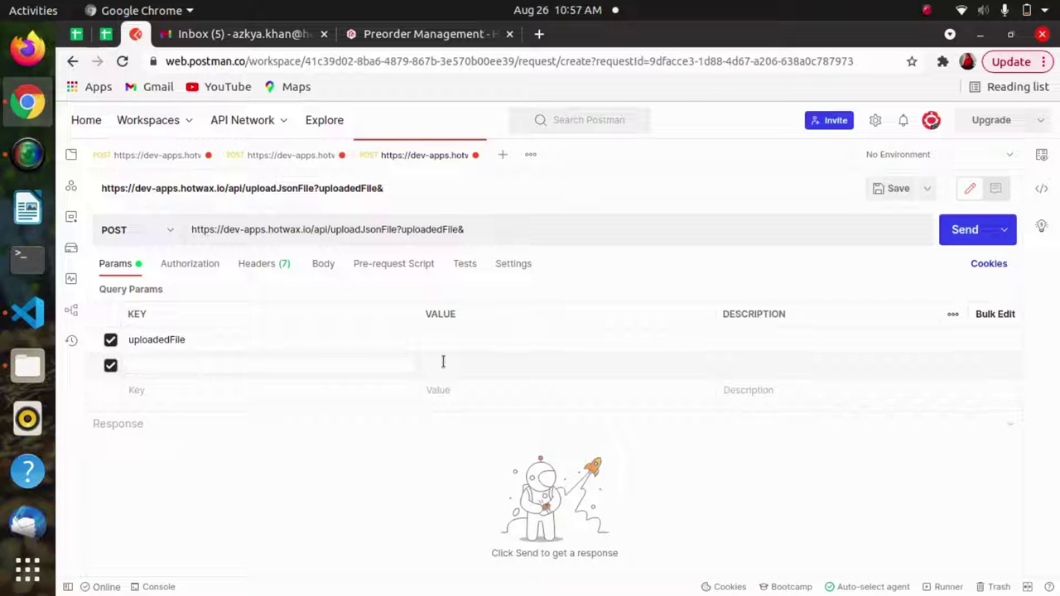
left_click(443, 361)
left_click(252, 369)
key("ctrl+v")
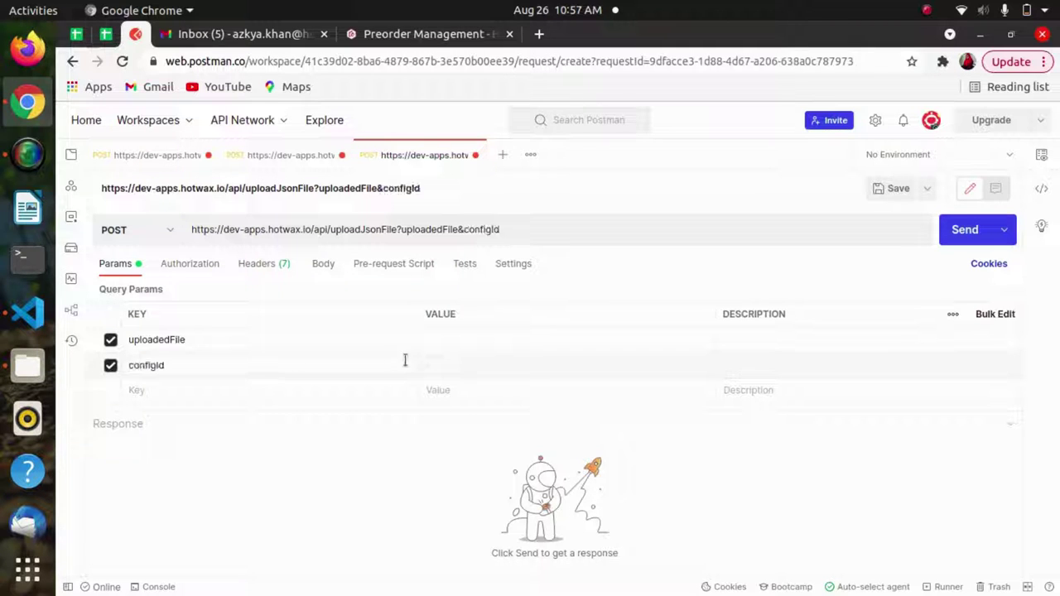
- Set configId's value to MDM_CAN_ORD_ITM_JSON, then reload the Postman page
left_click(409, 36)
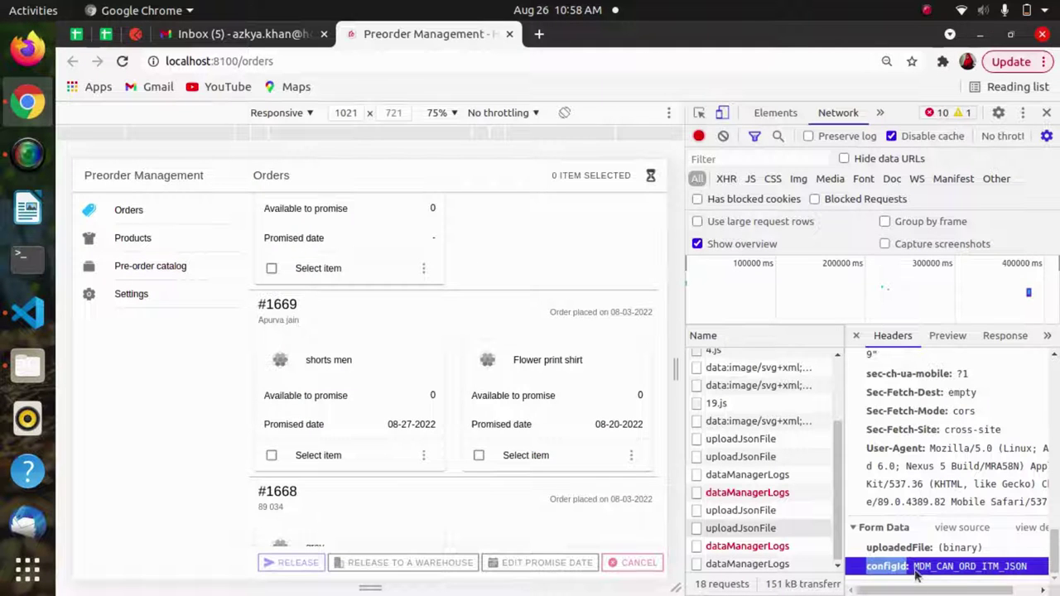
left_click_drag(916, 570, 1020, 586)
key("ctrl+c")
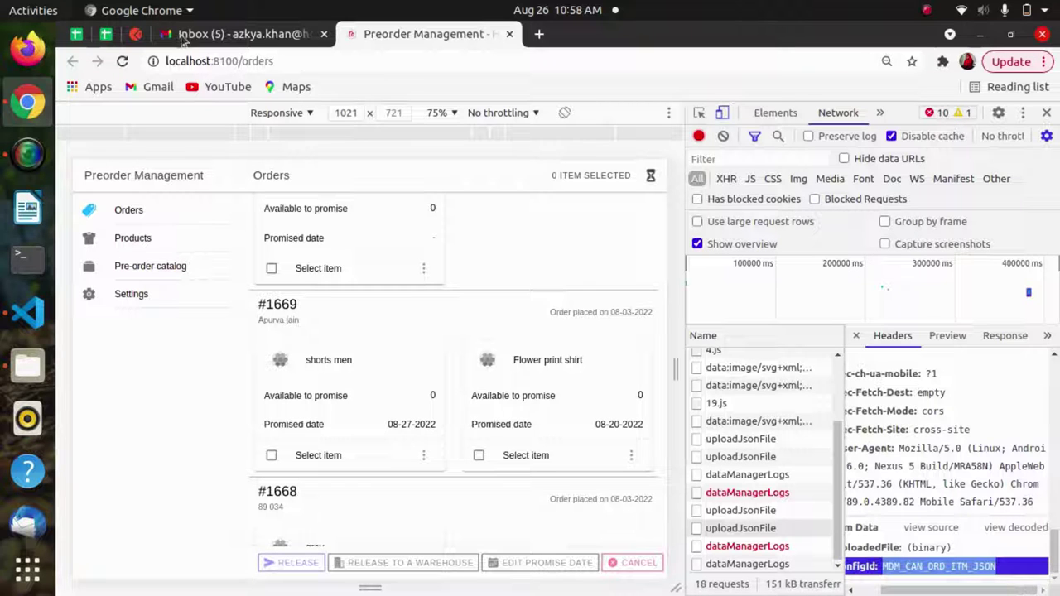
left_click(135, 34)
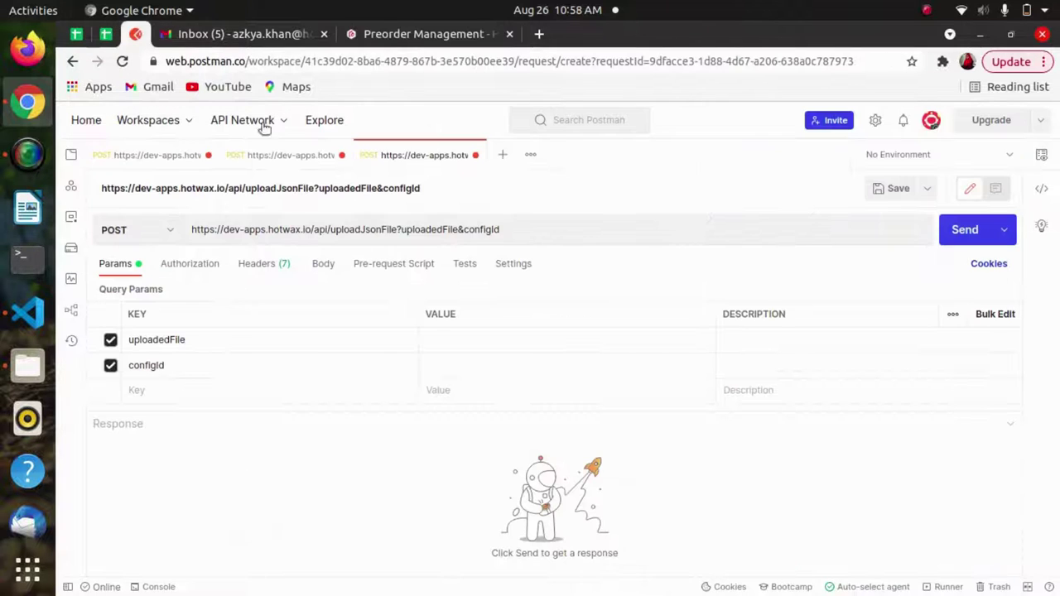
left_click(467, 368)
key("ctrl+v")
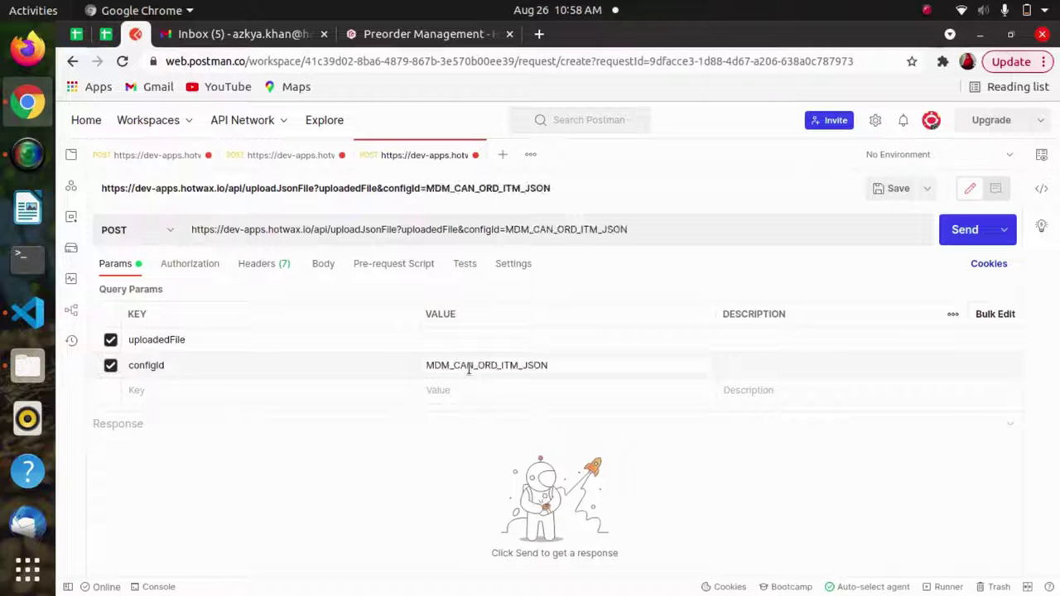
left_click(468, 335)
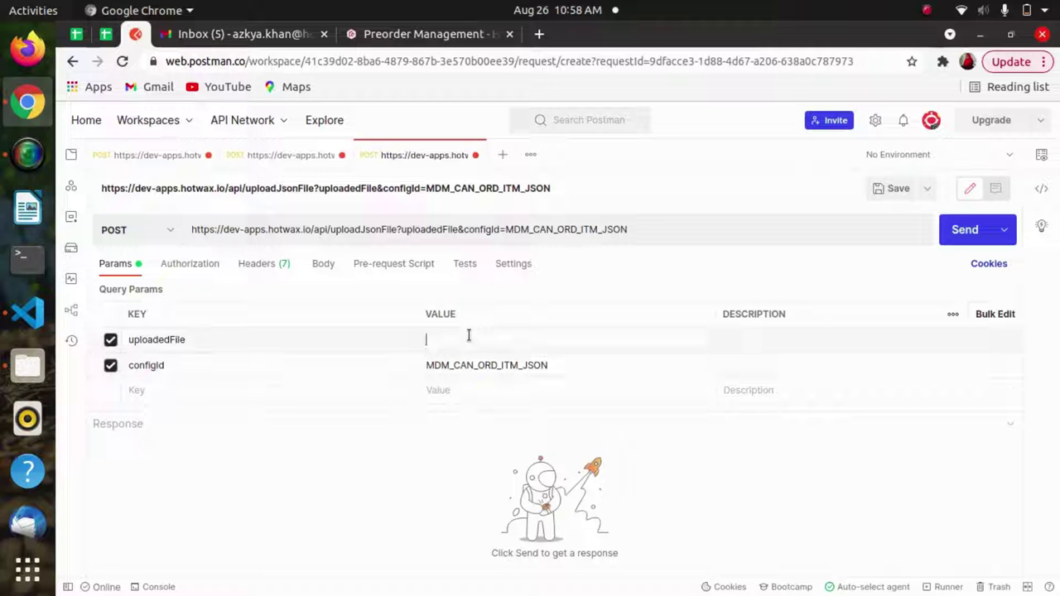
double_click(398, 340)
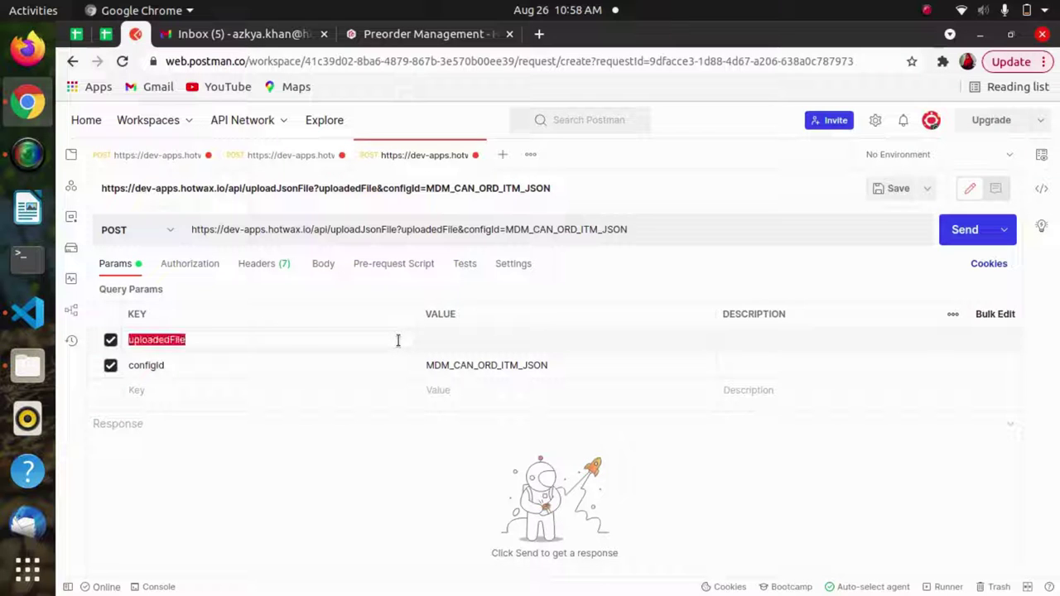
left_click(272, 337)
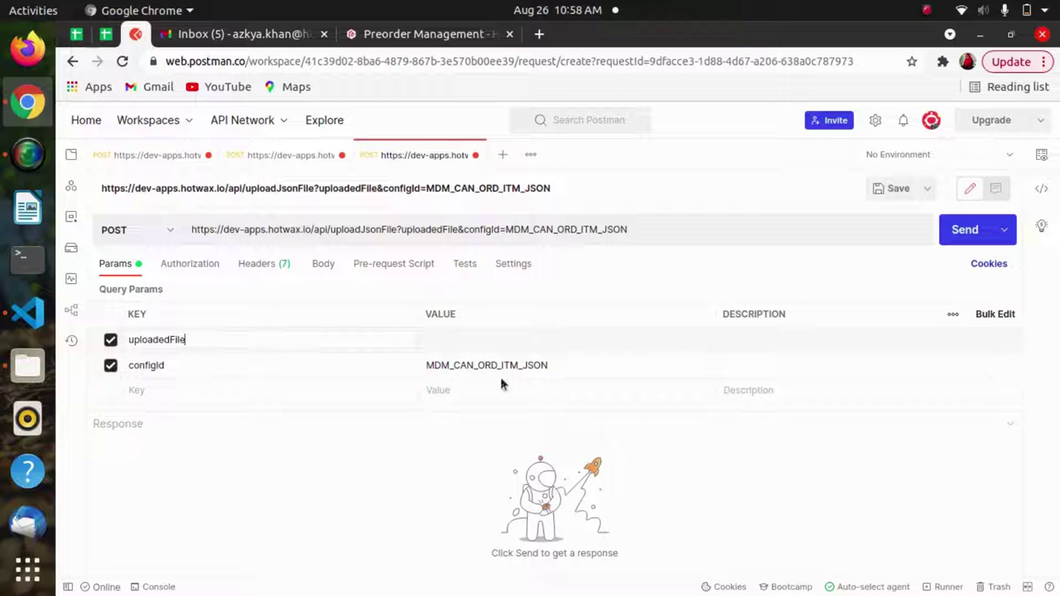
left_click(122, 62)
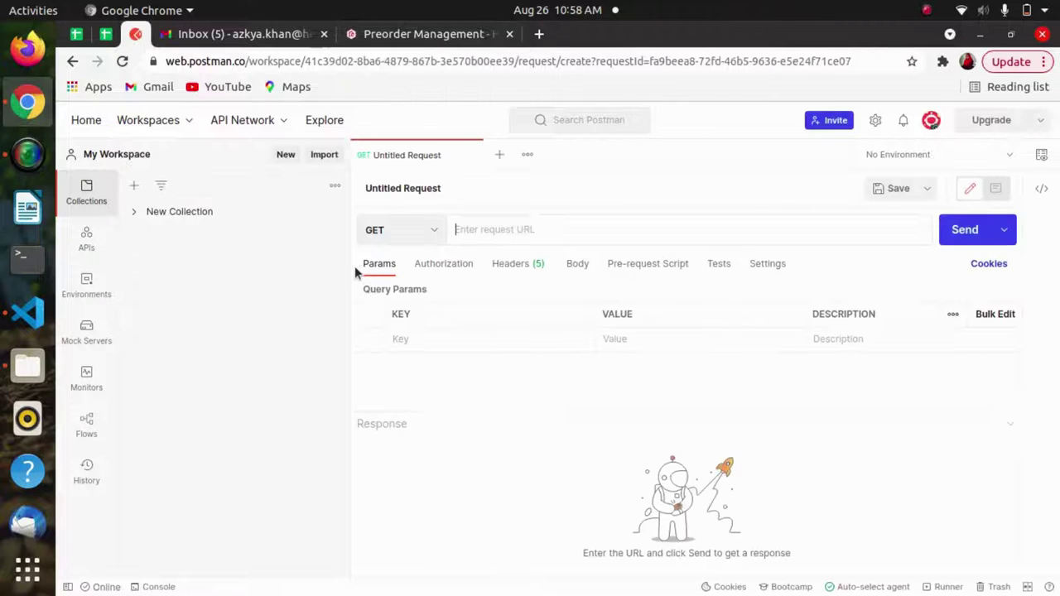
- Collapse the collections sidebar and switch the blank request's method to POST
left_click_drag(220, 267, 180, 268)
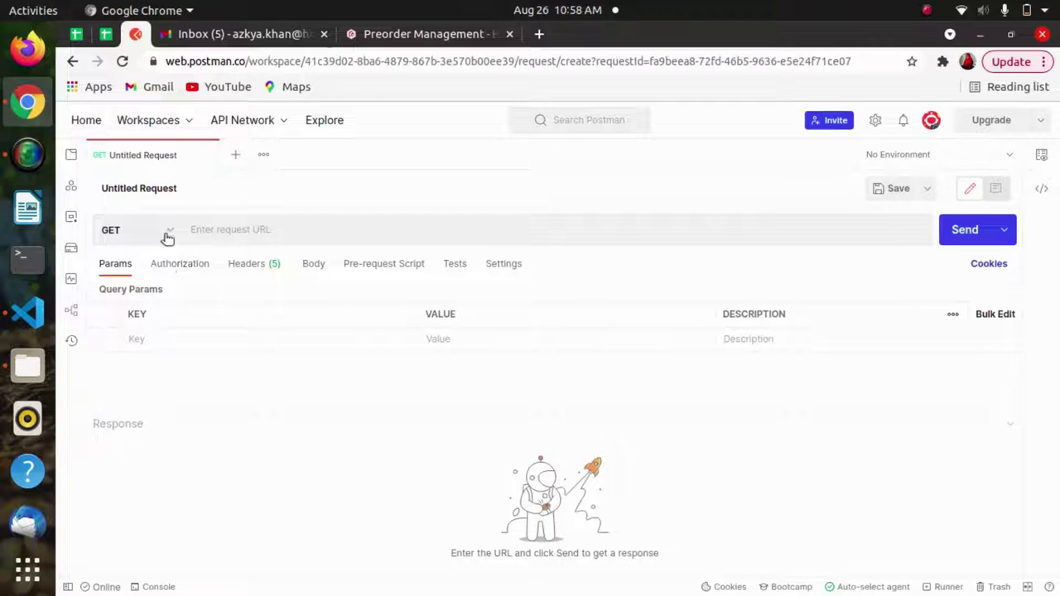
left_click(165, 238)
left_click(148, 287)
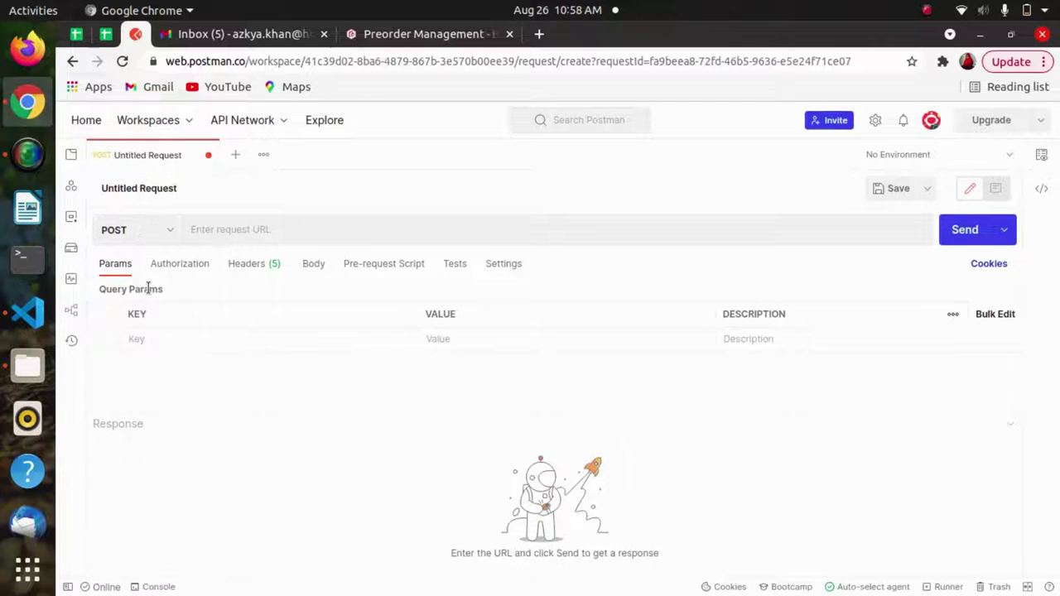
left_click(432, 41)
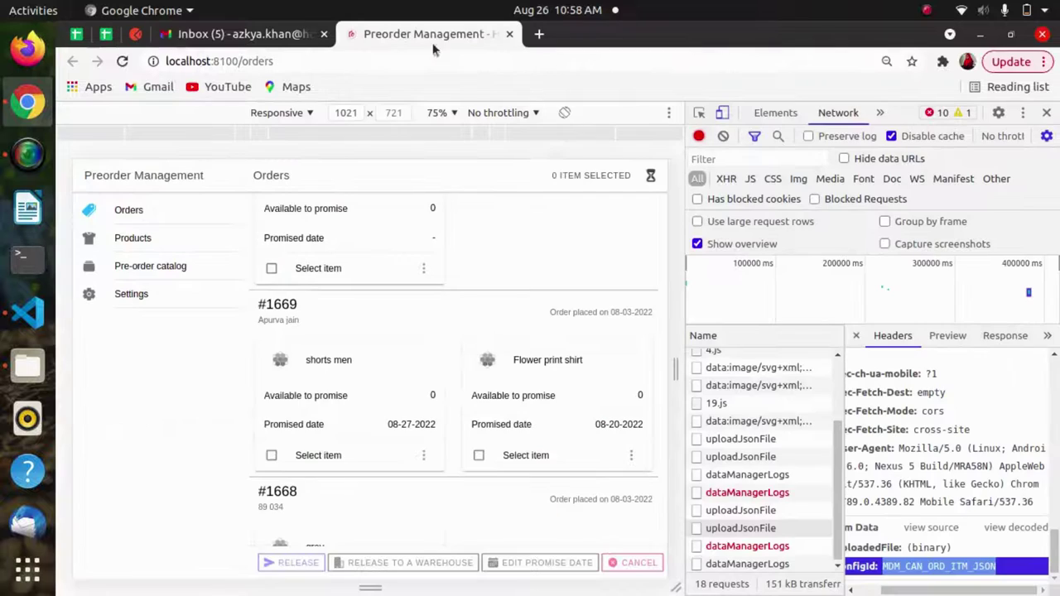
scroll(911, 497, "left", 2)
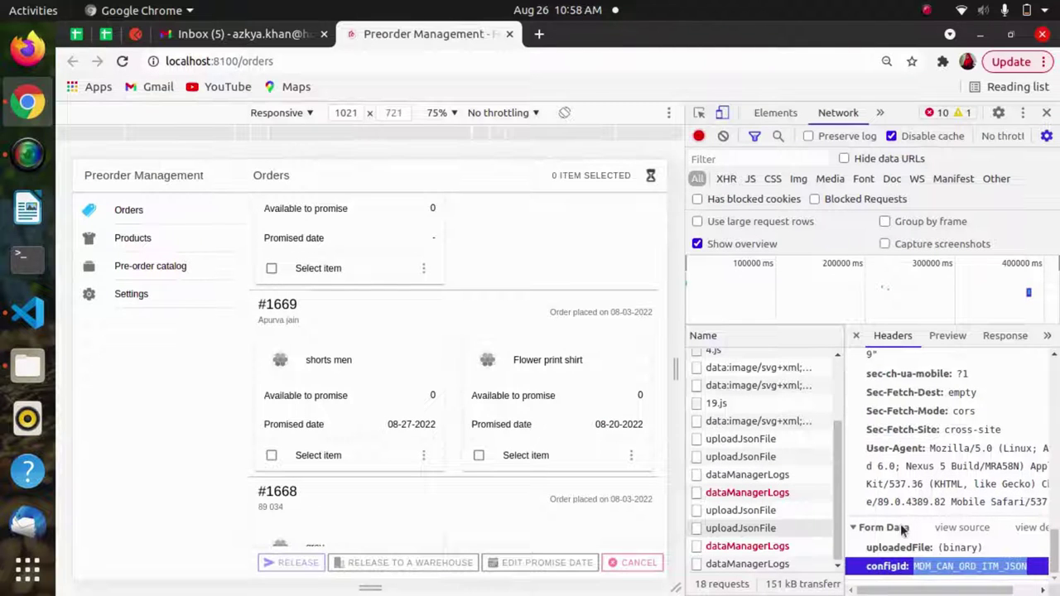
scroll(926, 468, "up", 10)
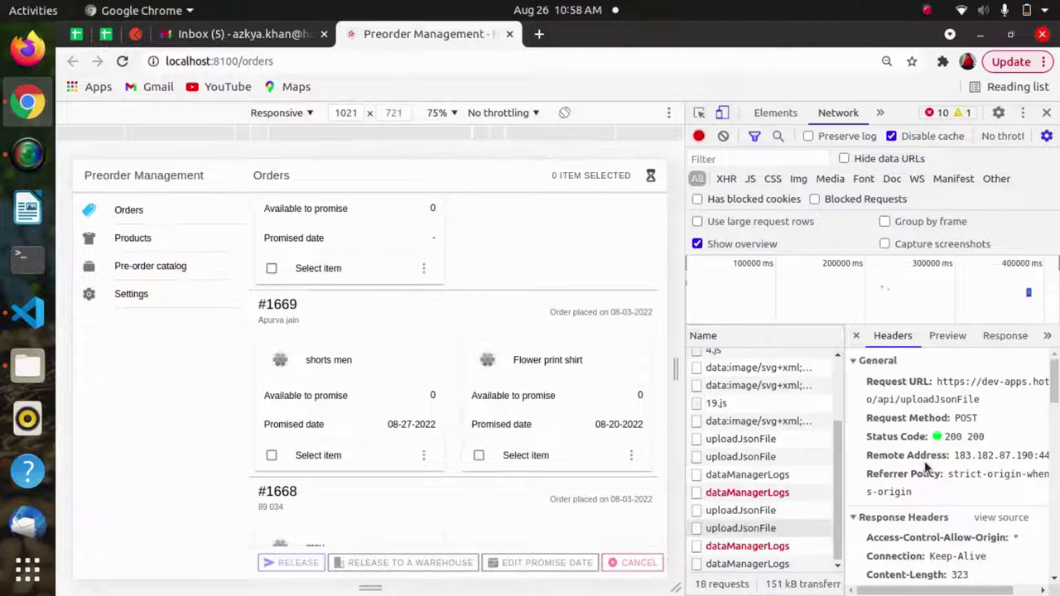
left_click_drag(983, 399, 937, 386)
key("ctrl+c")
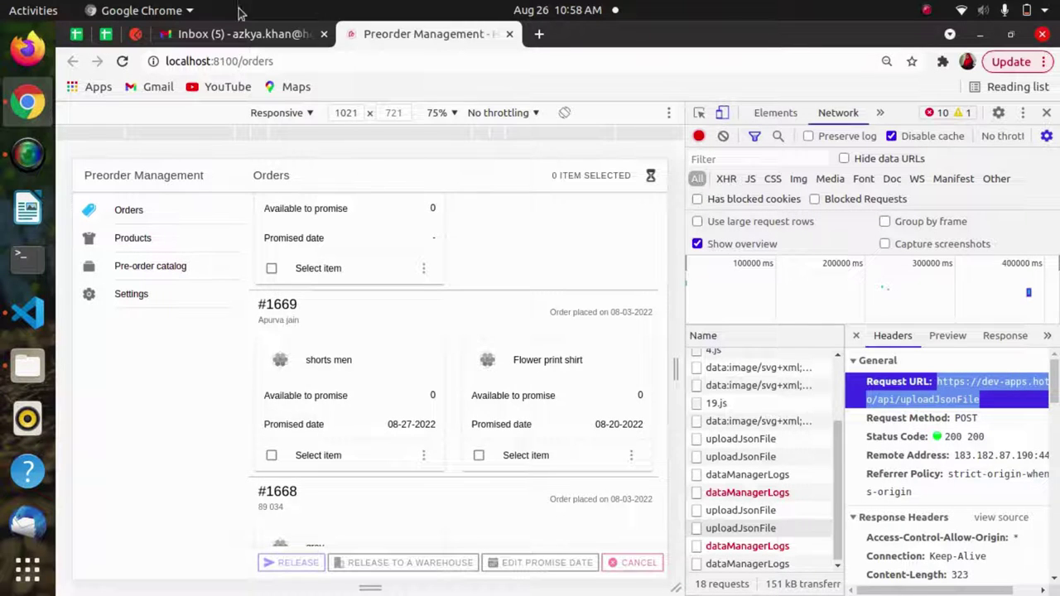
left_click(135, 34)
left_click(321, 232)
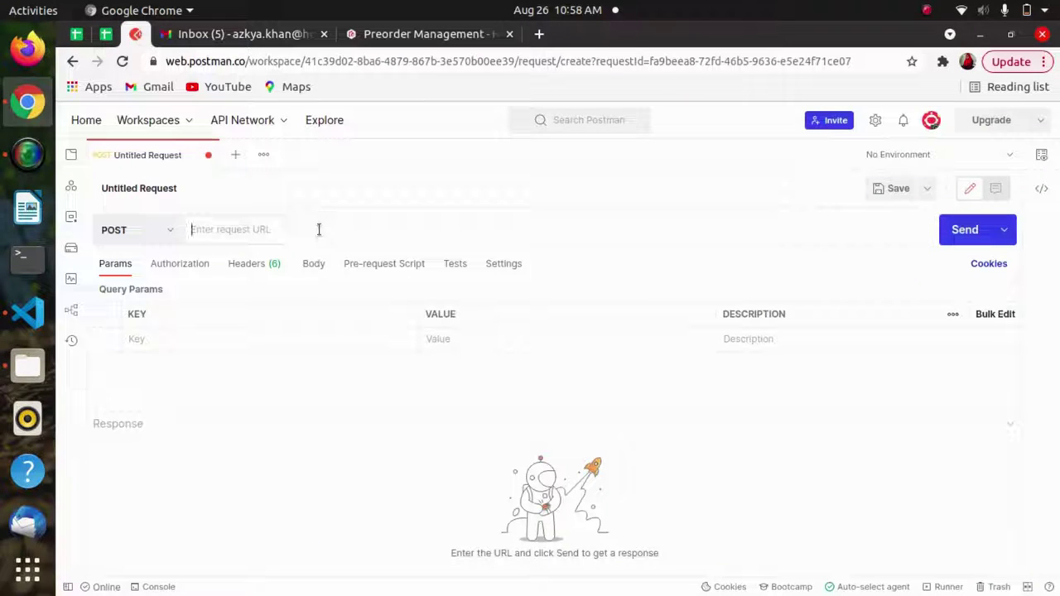
key("ctrl+v")
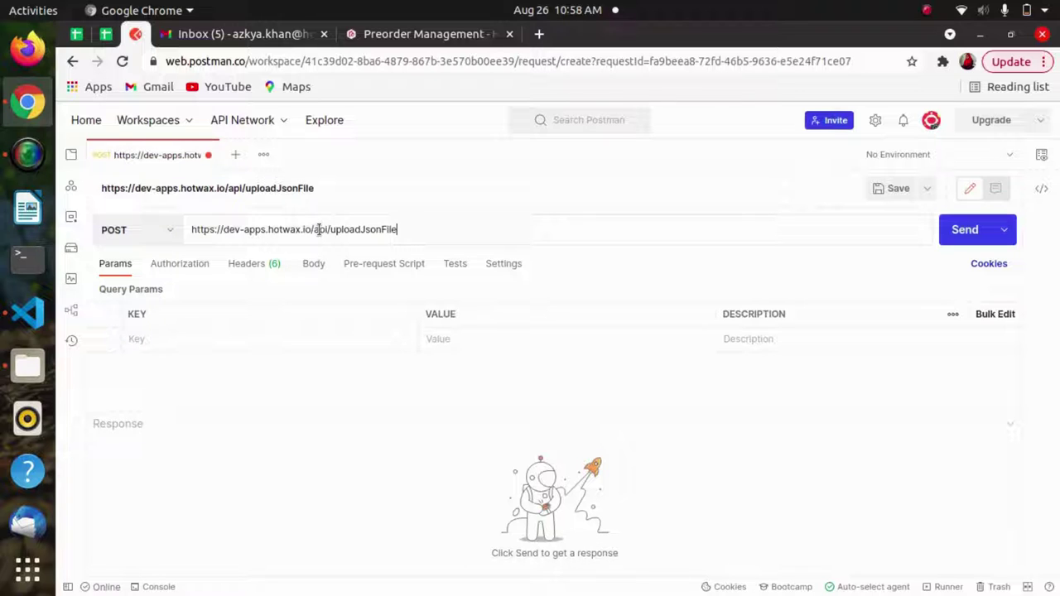
left_click(212, 340)
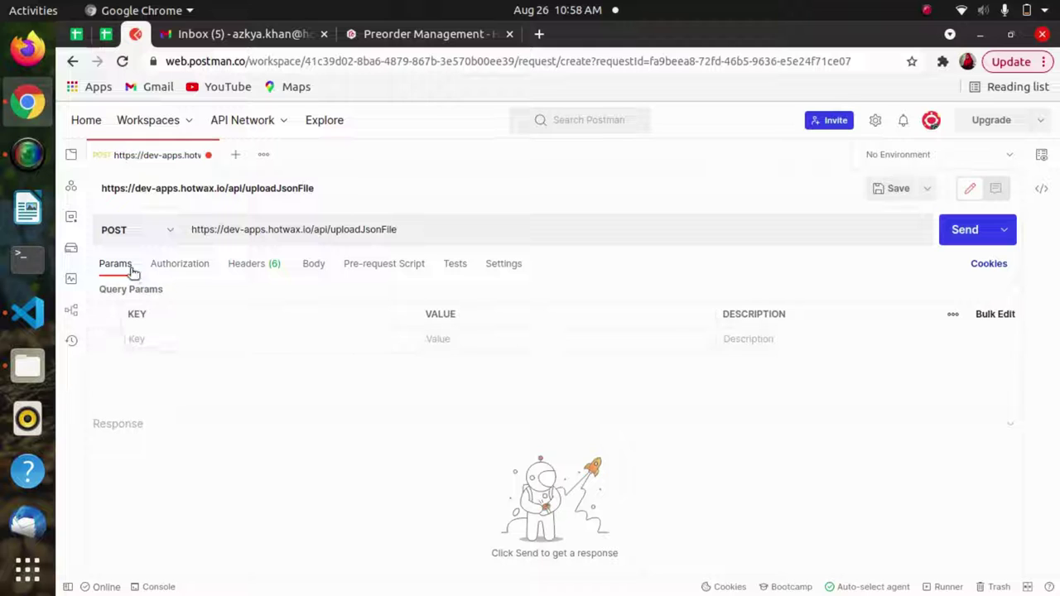
- Make the request body form-data and copy uploadedFile from the DevTools form data
left_click(304, 267)
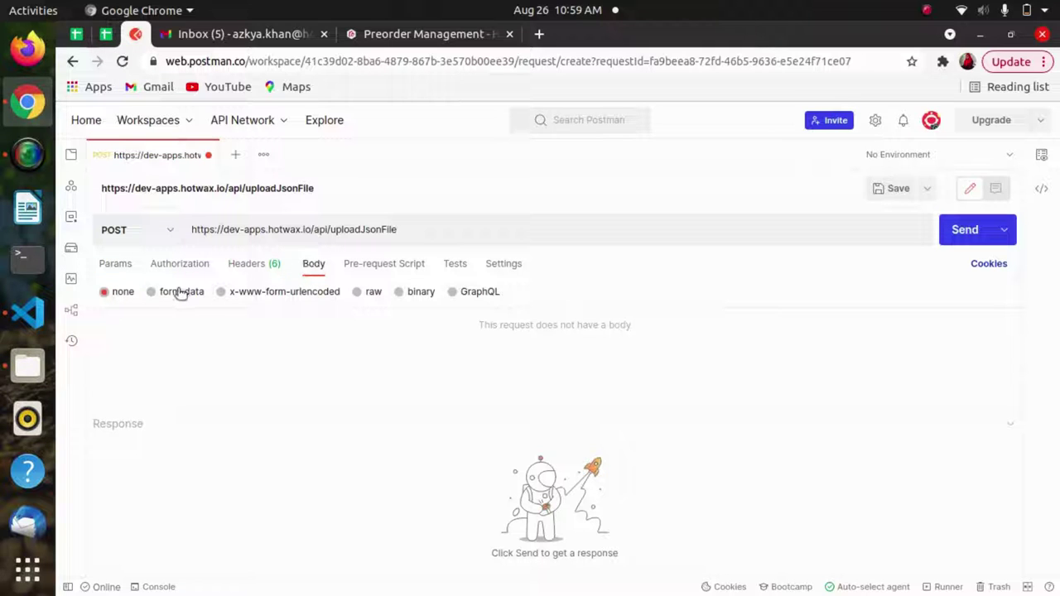
left_click(156, 294)
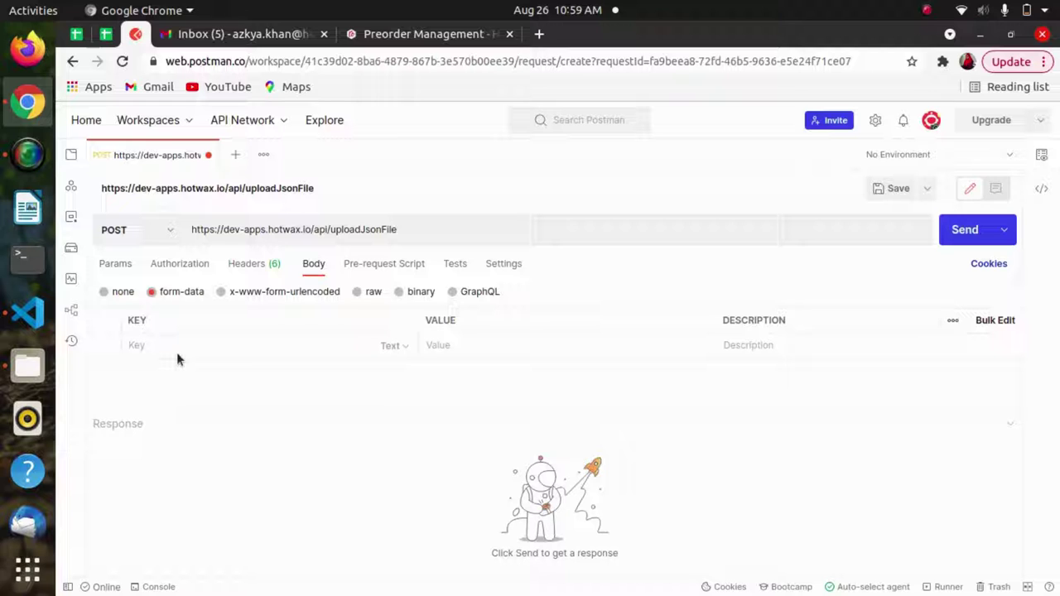
left_click(419, 41)
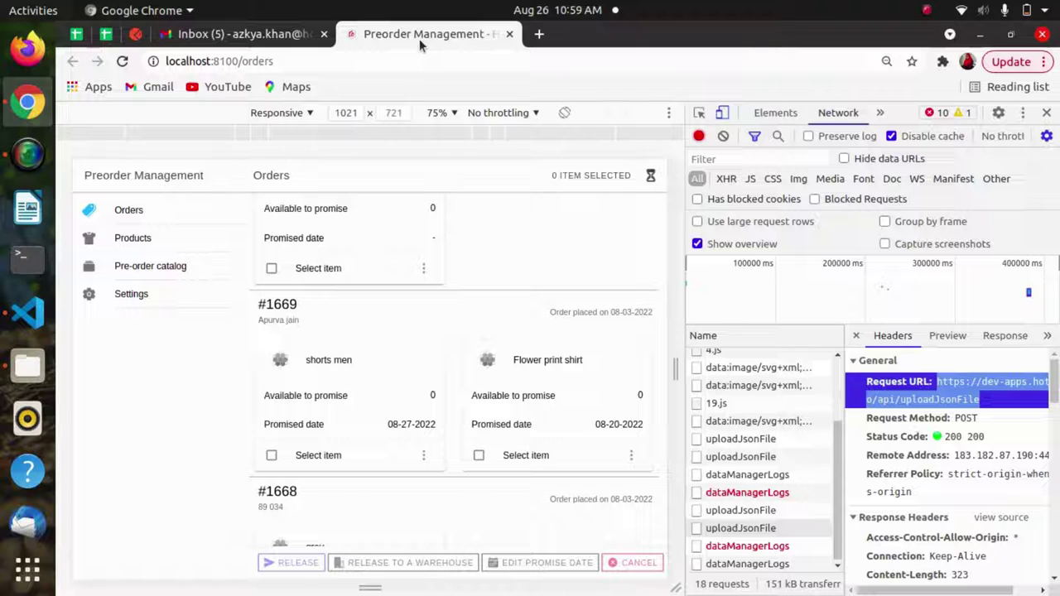
scroll(895, 462, "down", 10)
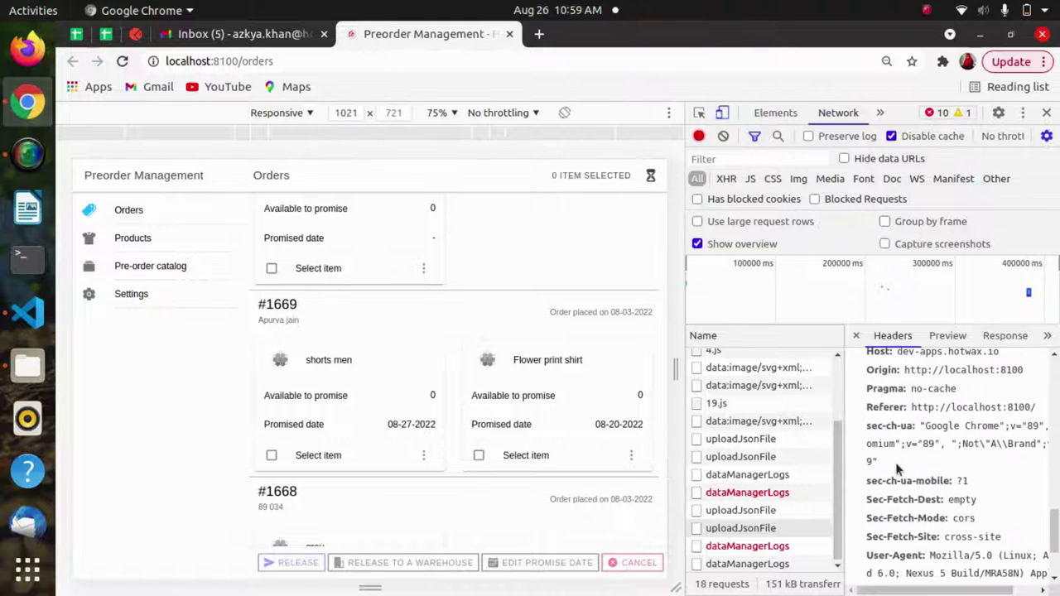
scroll(895, 462, "down", 3)
left_click(931, 548)
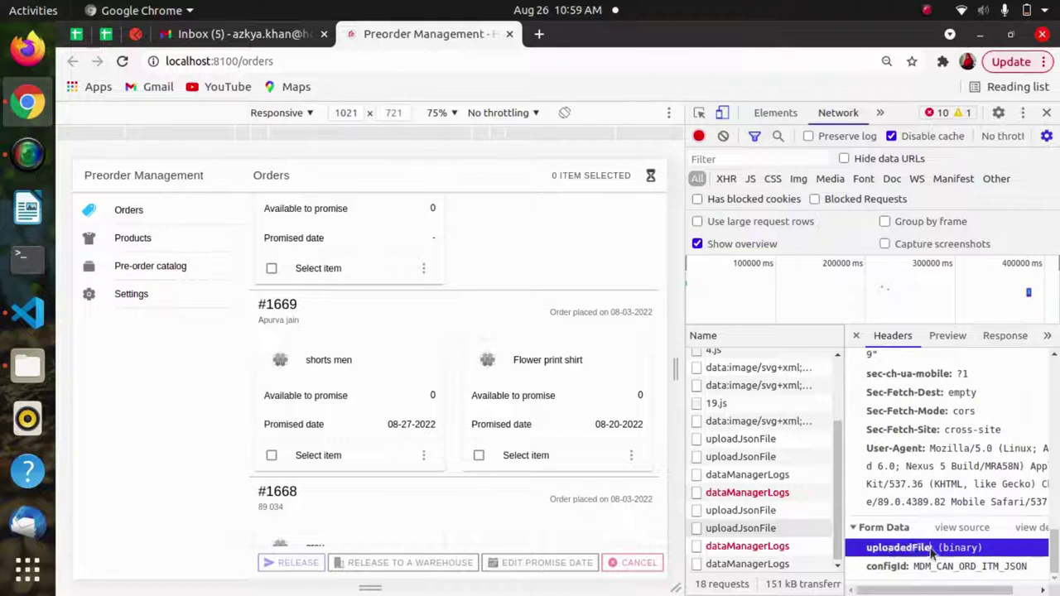
left_click_drag(931, 548, 862, 548)
key("ctrl+c")
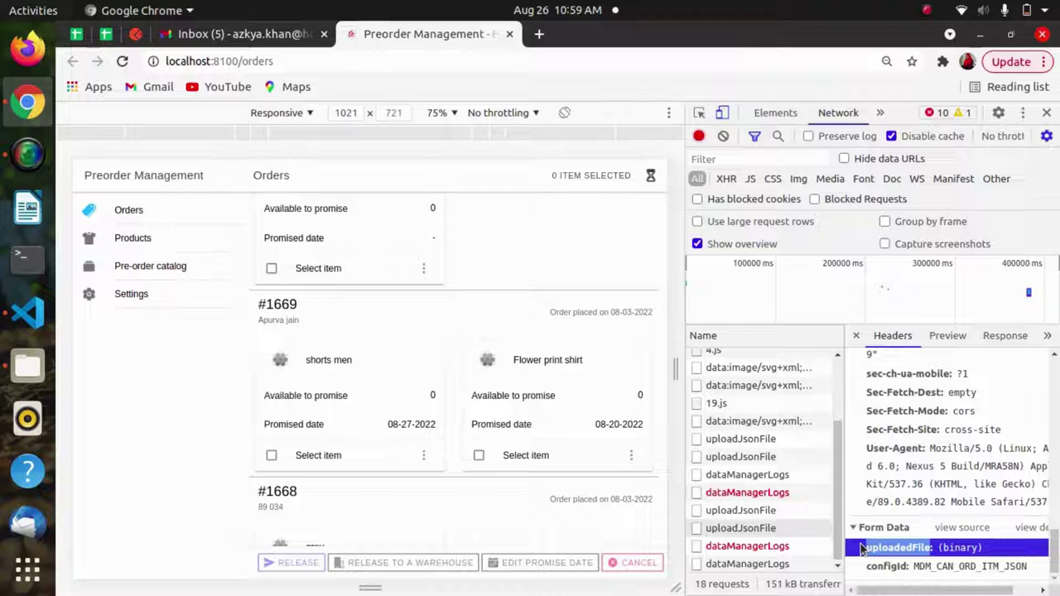
- Add uploadedFile as a File-type form-data key, then return to the captured payload
left_click(137, 35)
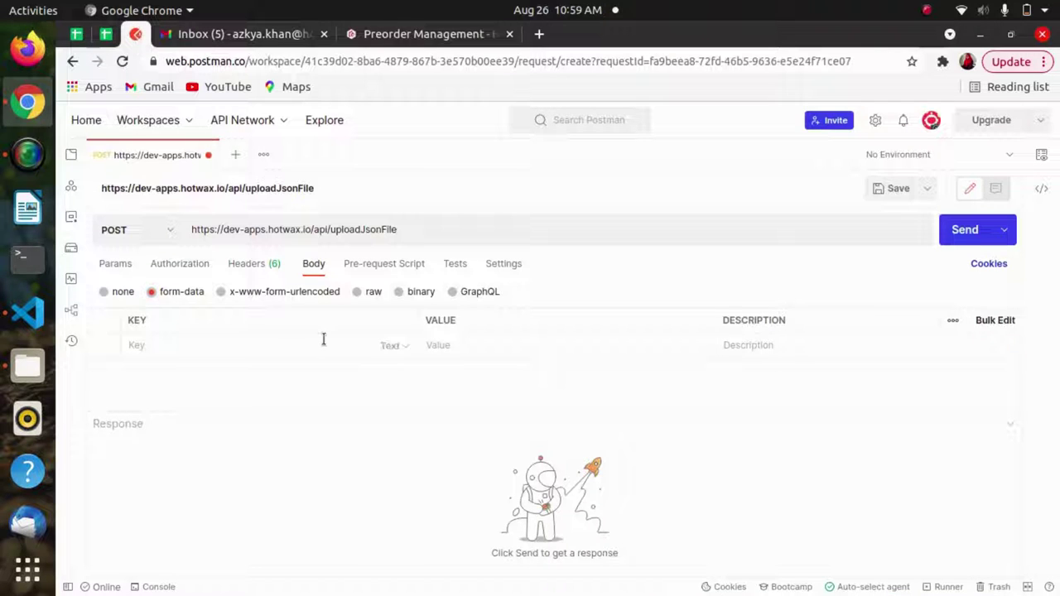
left_click(290, 346)
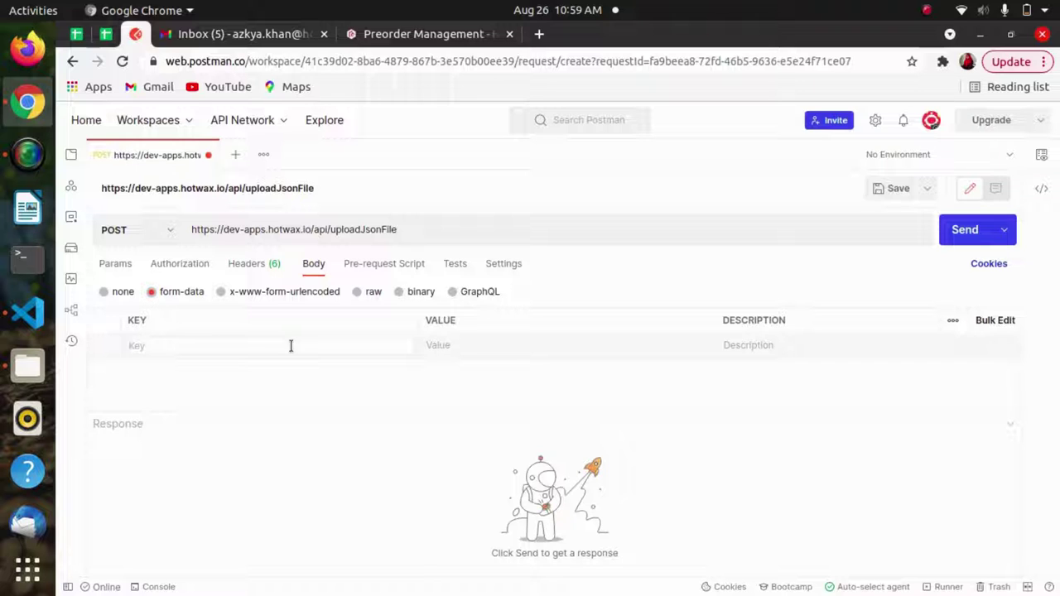
key("ctrl+v")
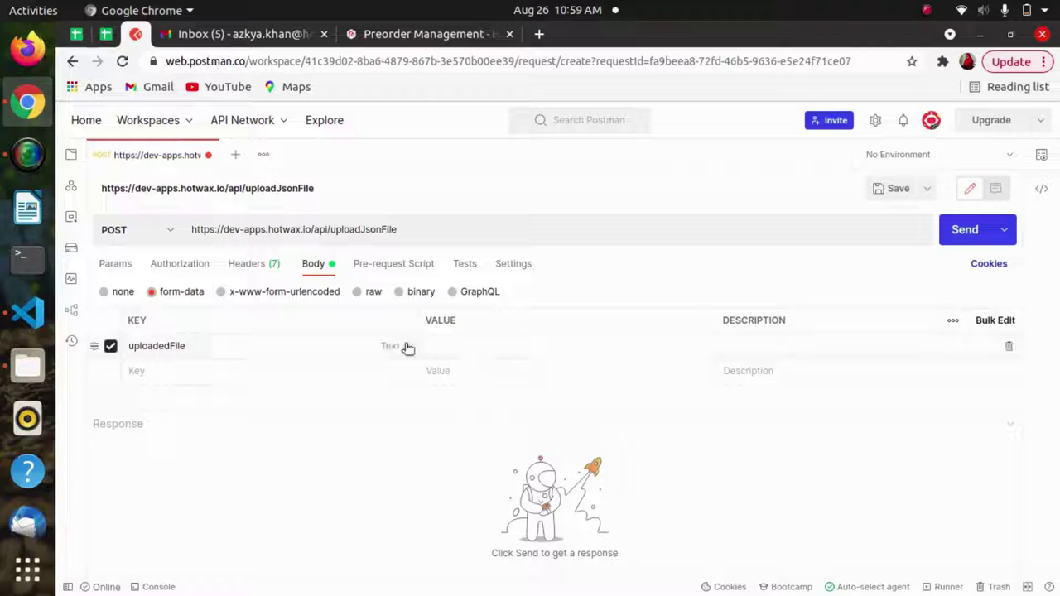
left_click(407, 348)
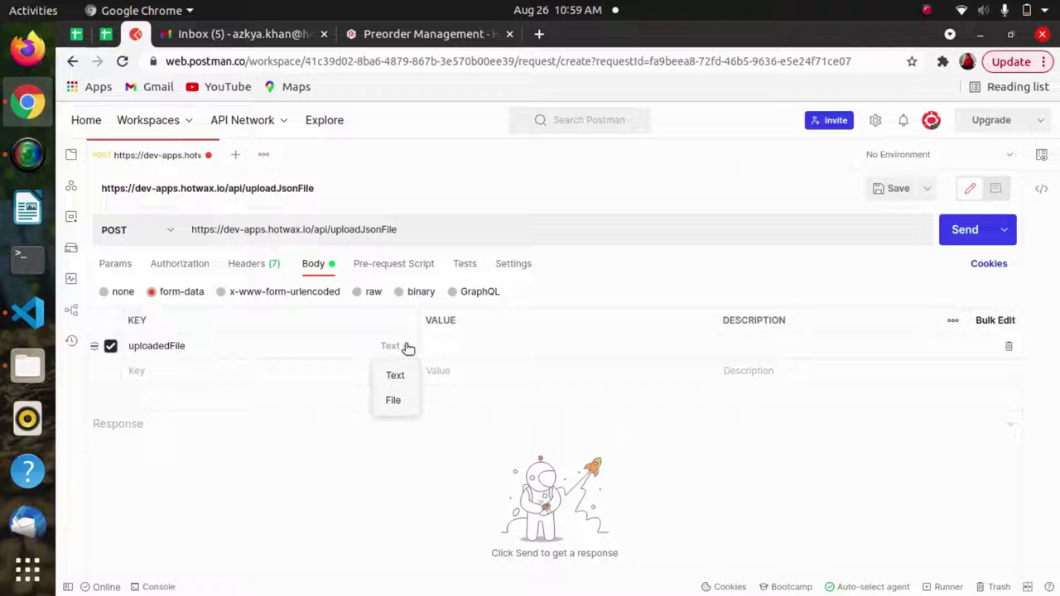
left_click(397, 398)
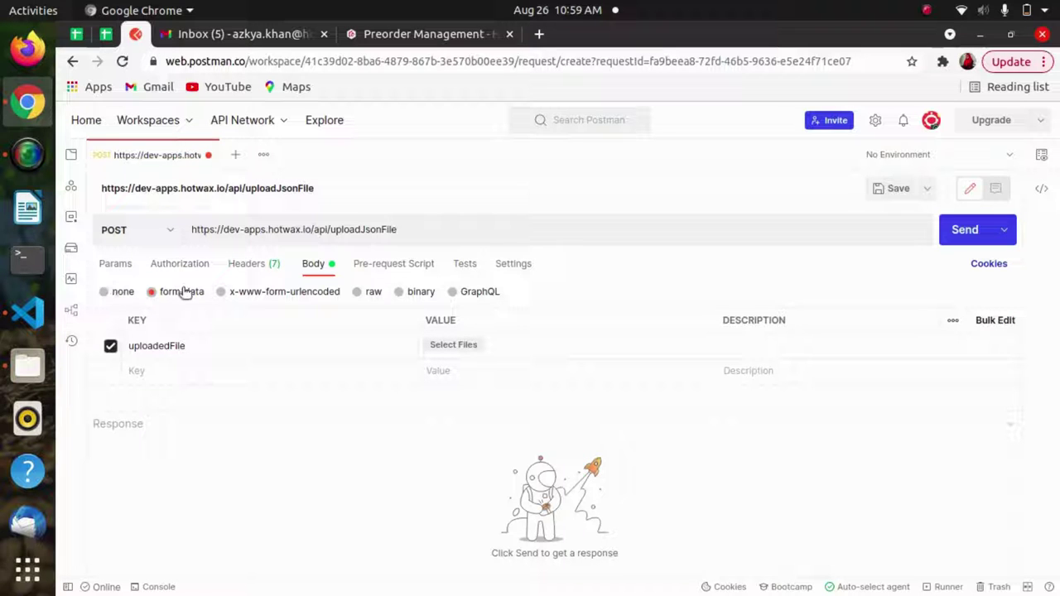
left_click(418, 35)
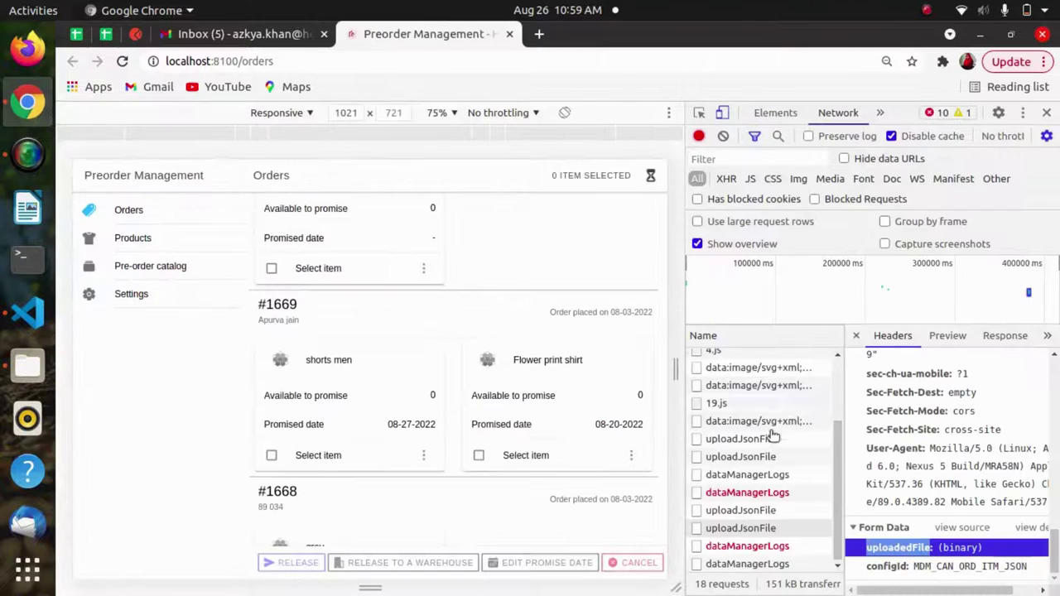
- Add a form-data key configId with value MDM_CAN_ORD_ITM_JSON, copied from the captured request
left_click(905, 570)
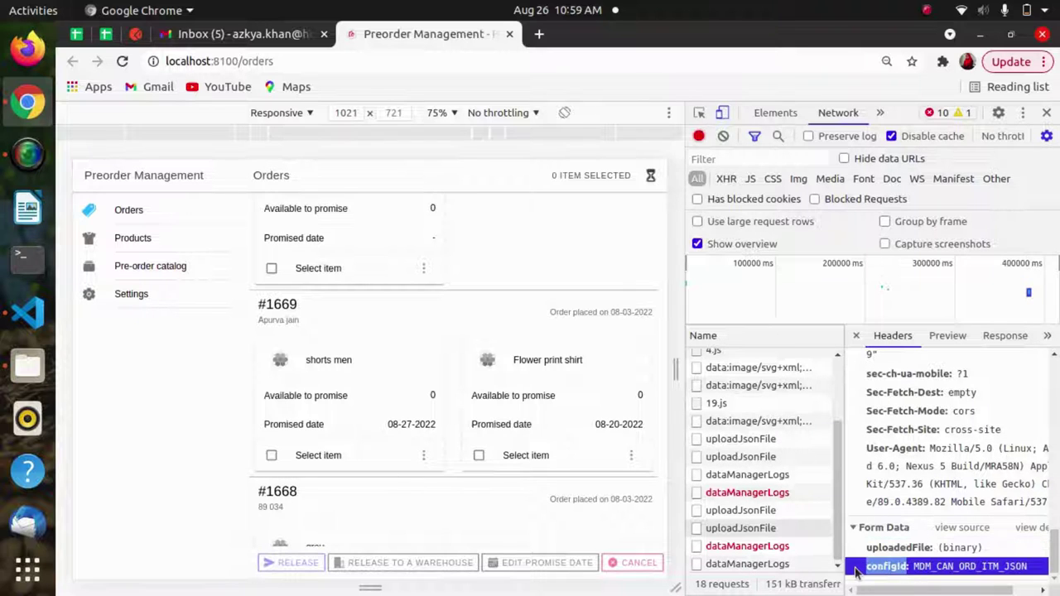
left_click(135, 34)
left_click(181, 371)
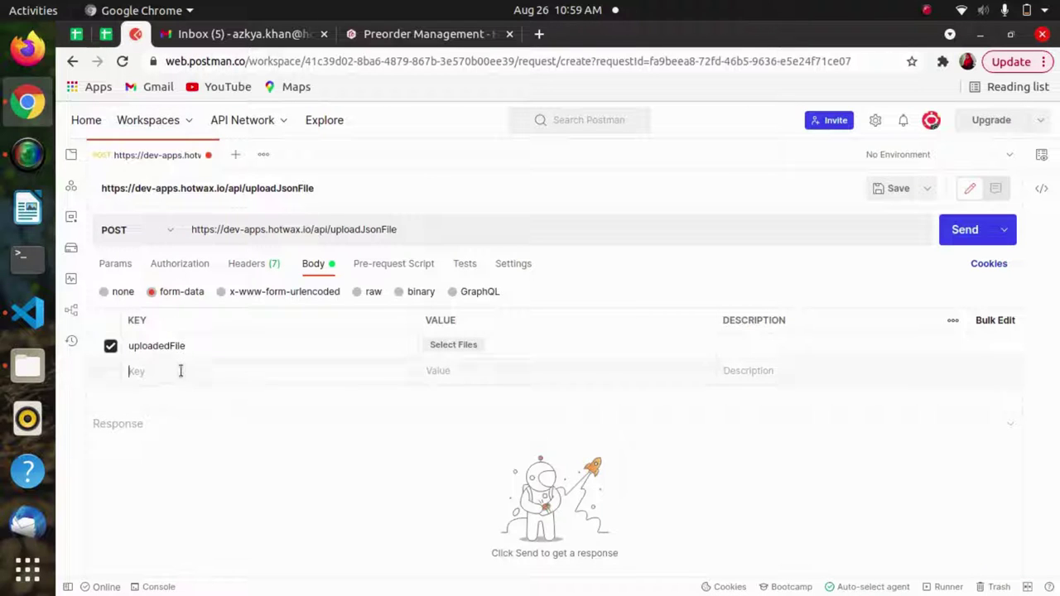
type("configId")
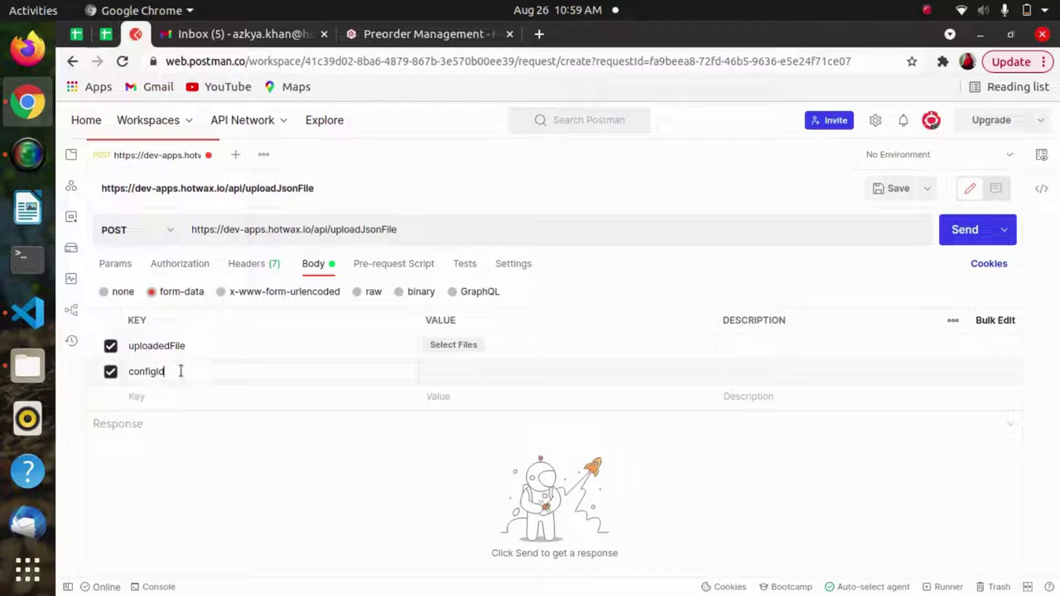
left_click(469, 371)
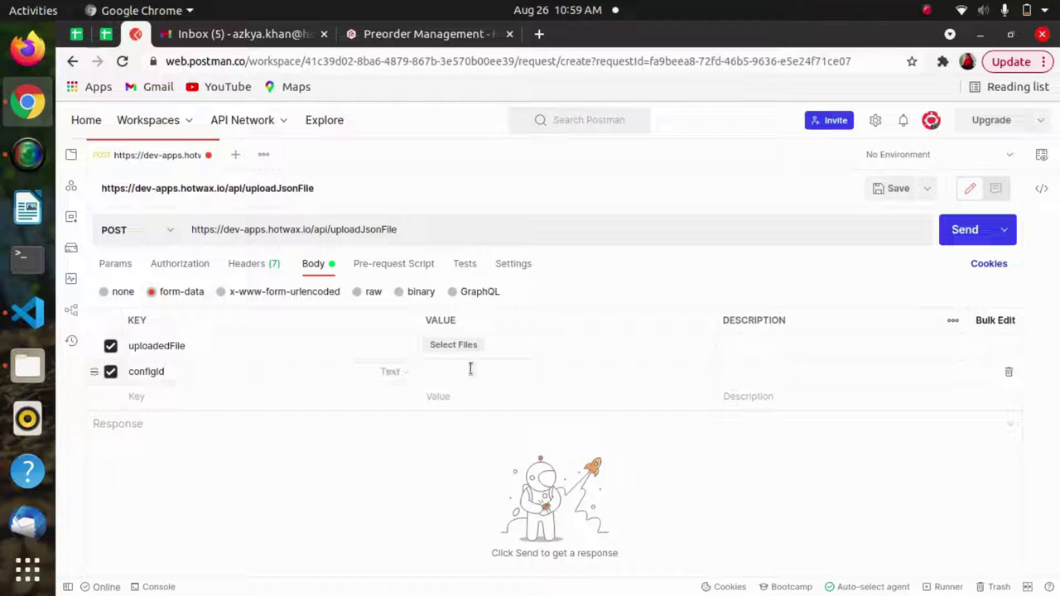
left_click(397, 35)
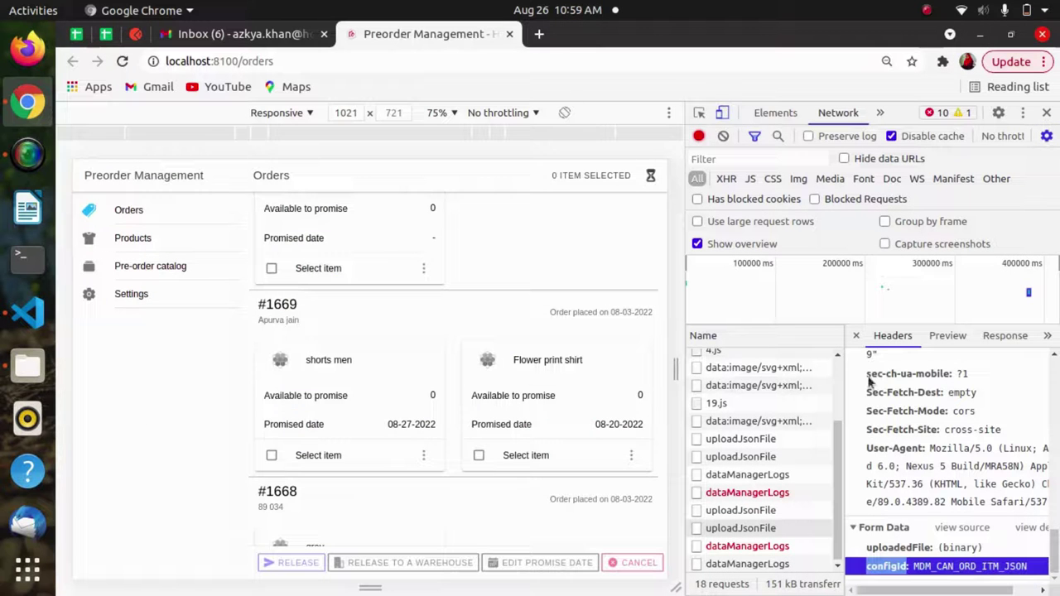
double_click(918, 566)
key("ctrl+c")
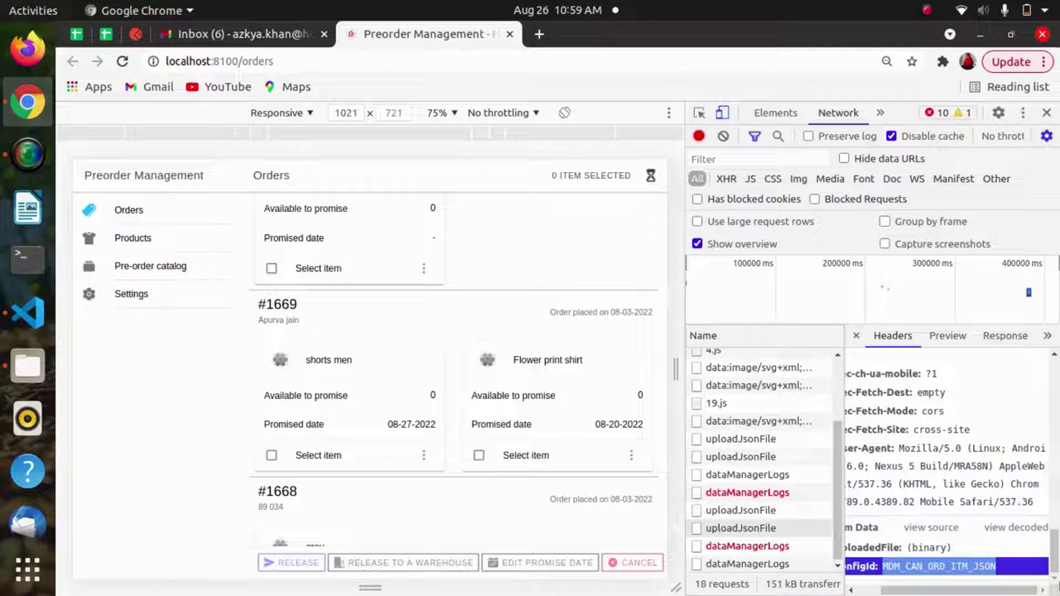
left_click(135, 34)
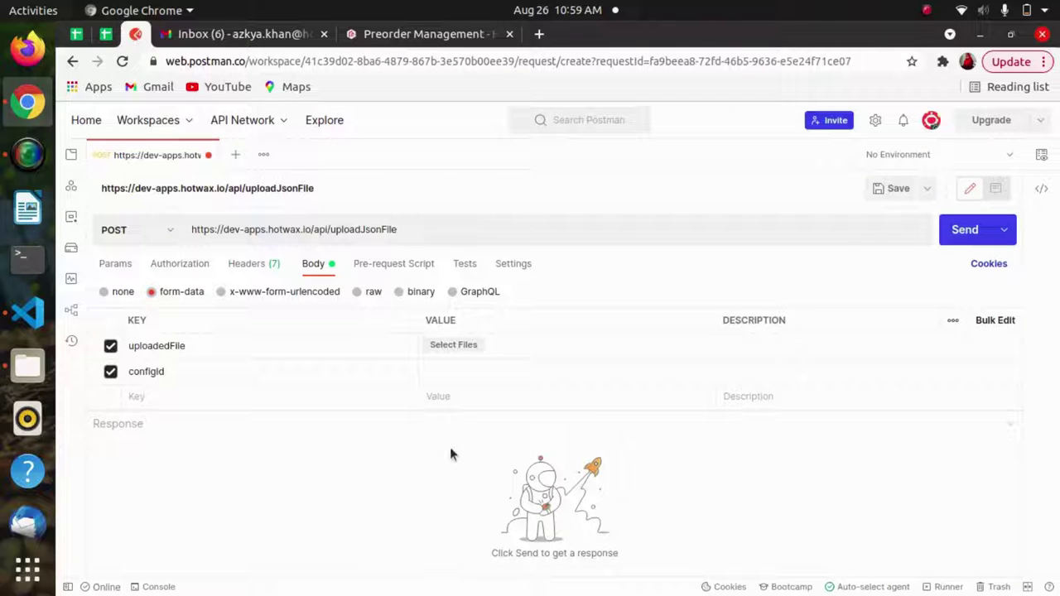
left_click(464, 370)
key("ctrl+v")
- Attach the CancelItems JSON file to uploadedFile and send the upload request
left_click(465, 349)
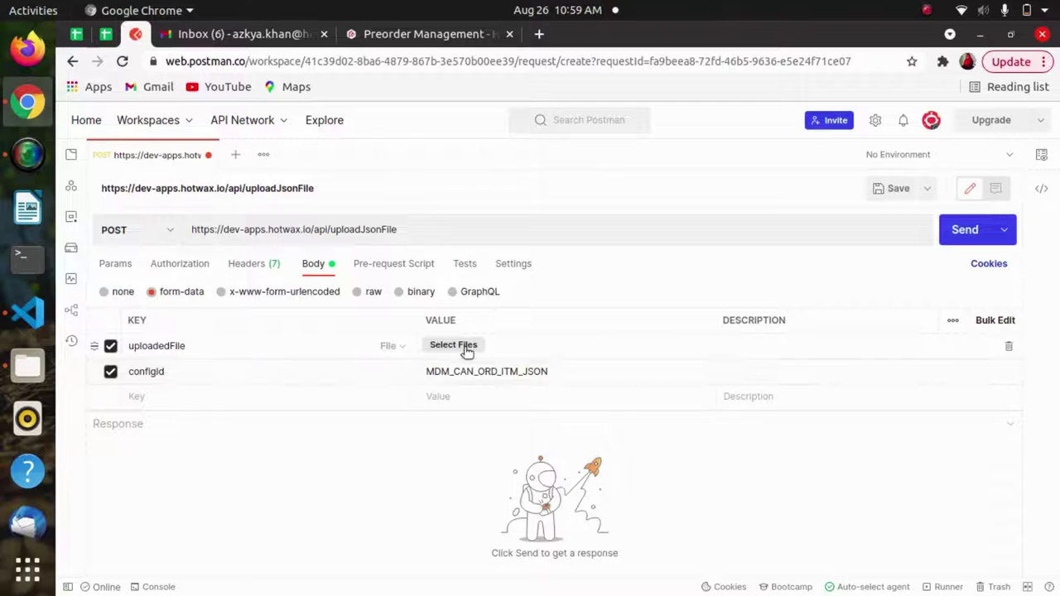
double_click(452, 390)
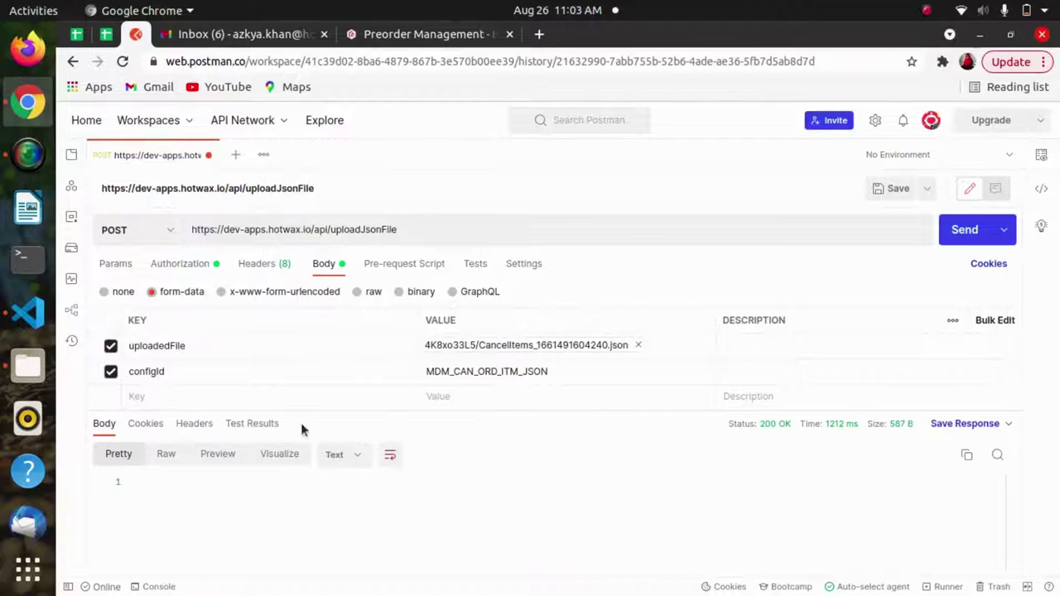
left_click(960, 230)
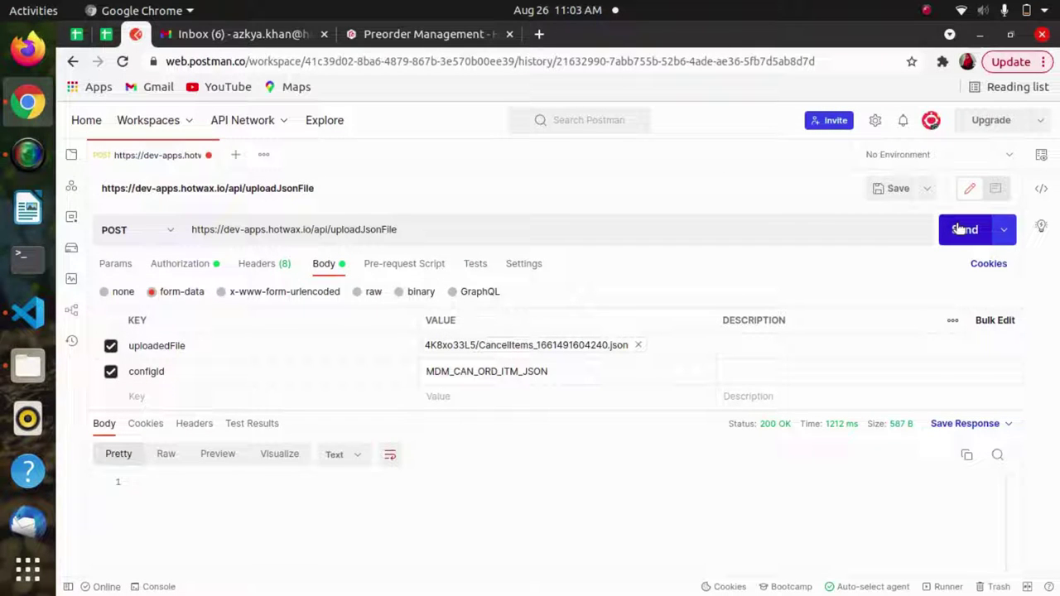
left_click(958, 230)
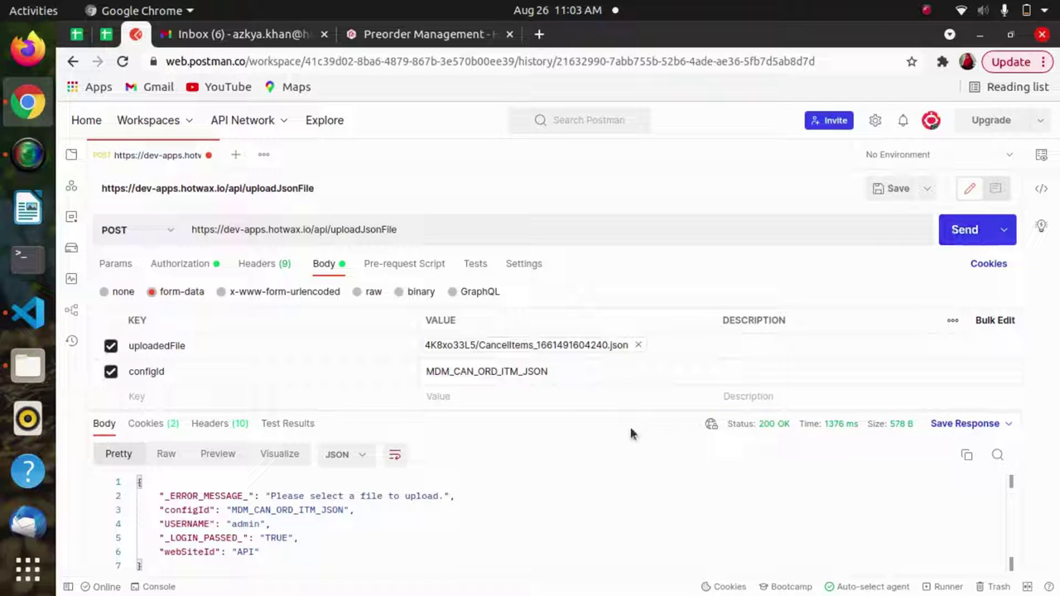
- Reattach CancelItems_1661491604240.json and resend, getting 'Upload has been started successfully.'
left_click(638, 345)
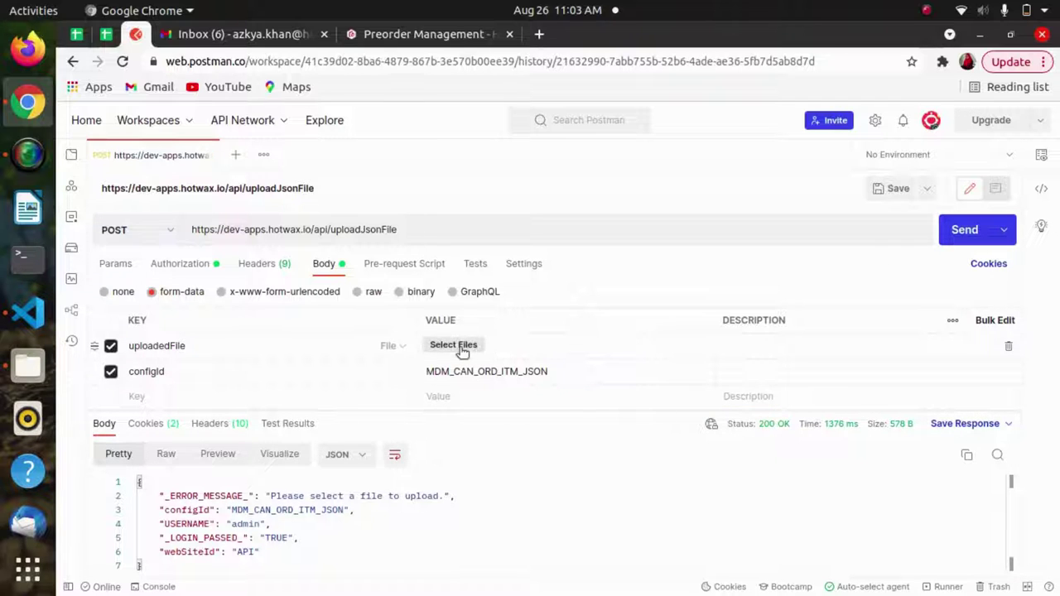
left_click(462, 345)
left_click(442, 391)
left_click(1000, 39)
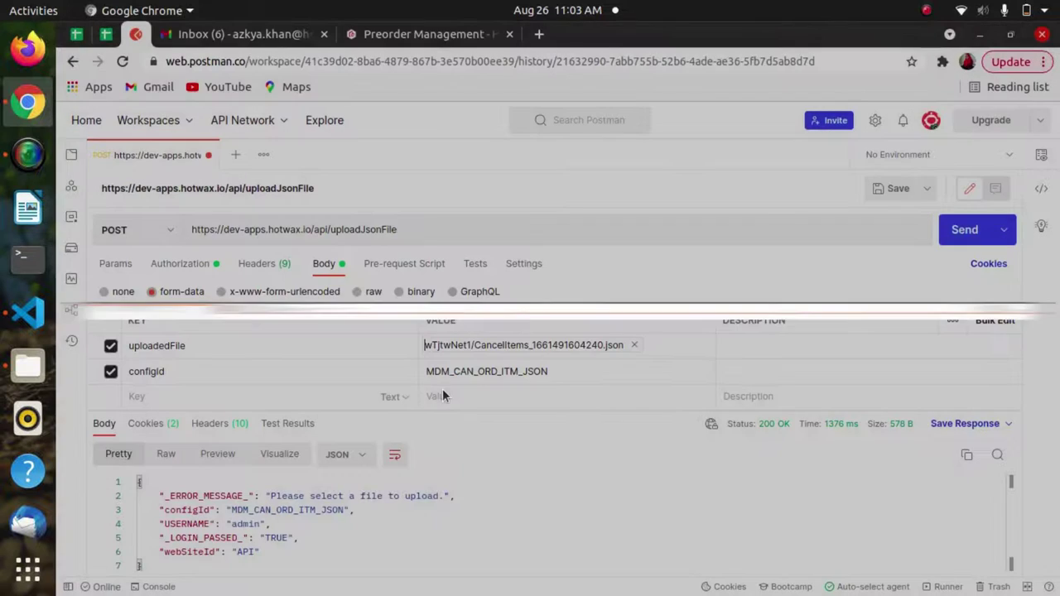
left_click(974, 227)
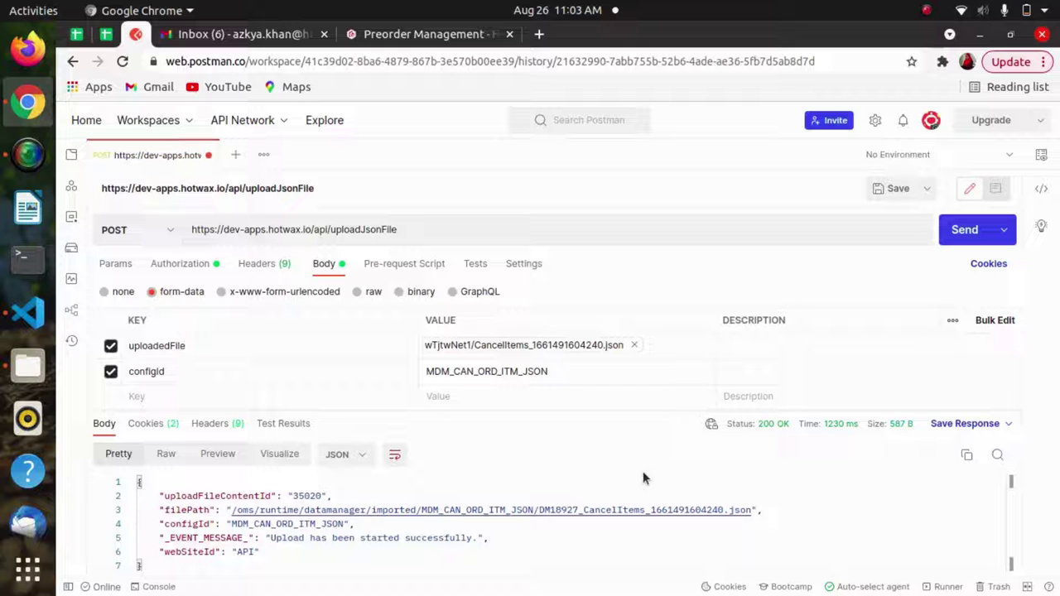
left_click(436, 34)
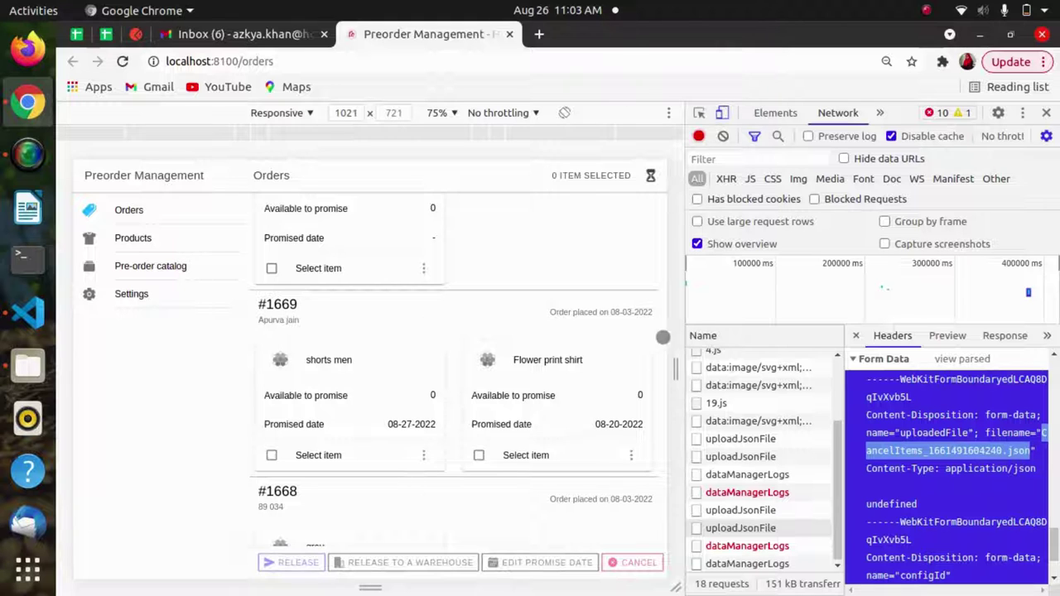
- Scroll through the captured network requests to review the earlier uploads
left_click_drag(858, 436, 880, 440)
scroll(880, 440, "up", 5)
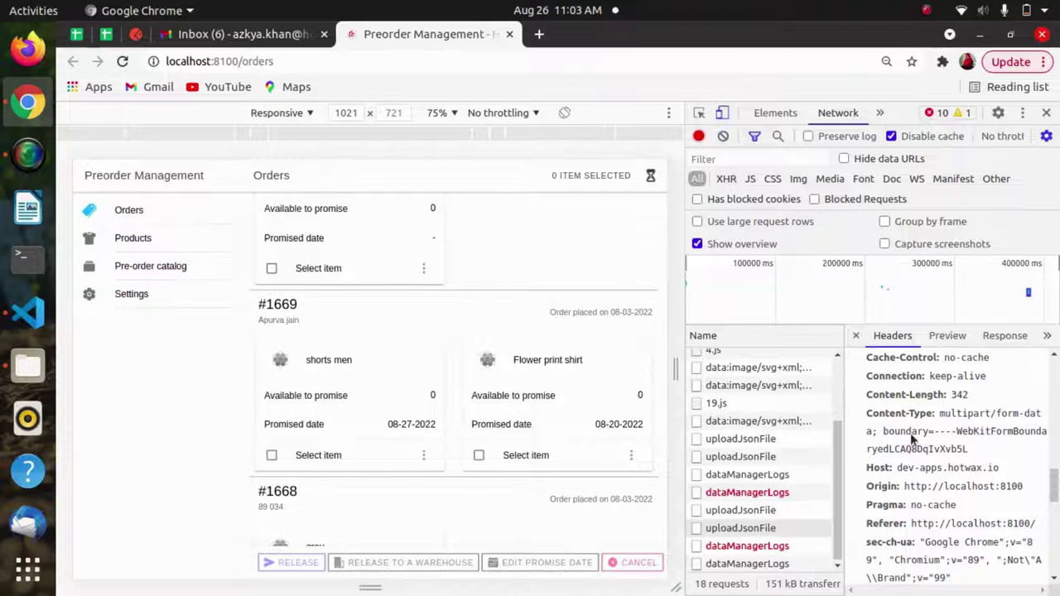
scroll(910, 434, "down", 5)
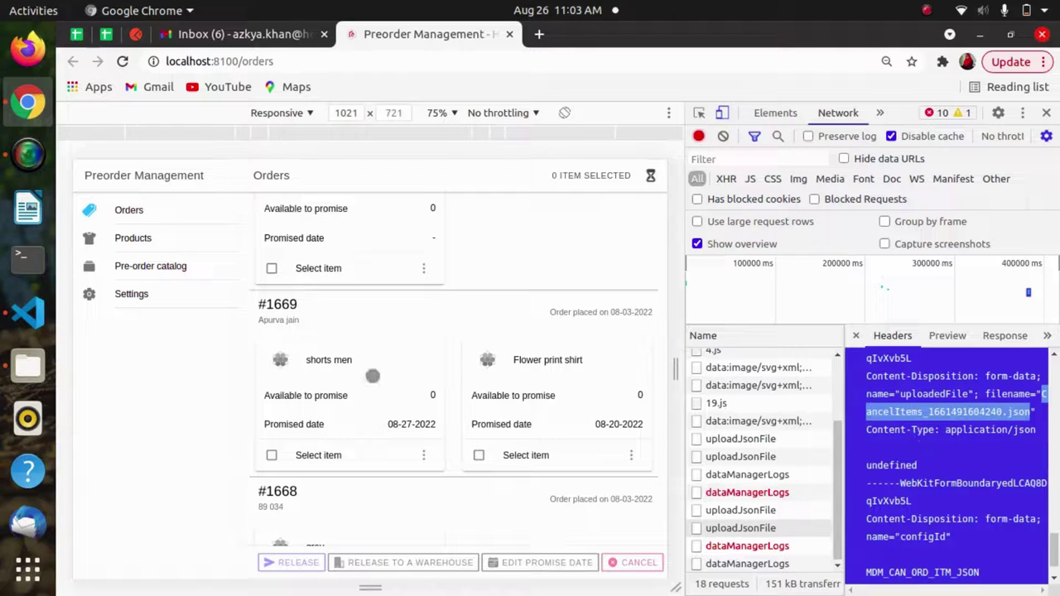
scroll(992, 498, "up", 8)
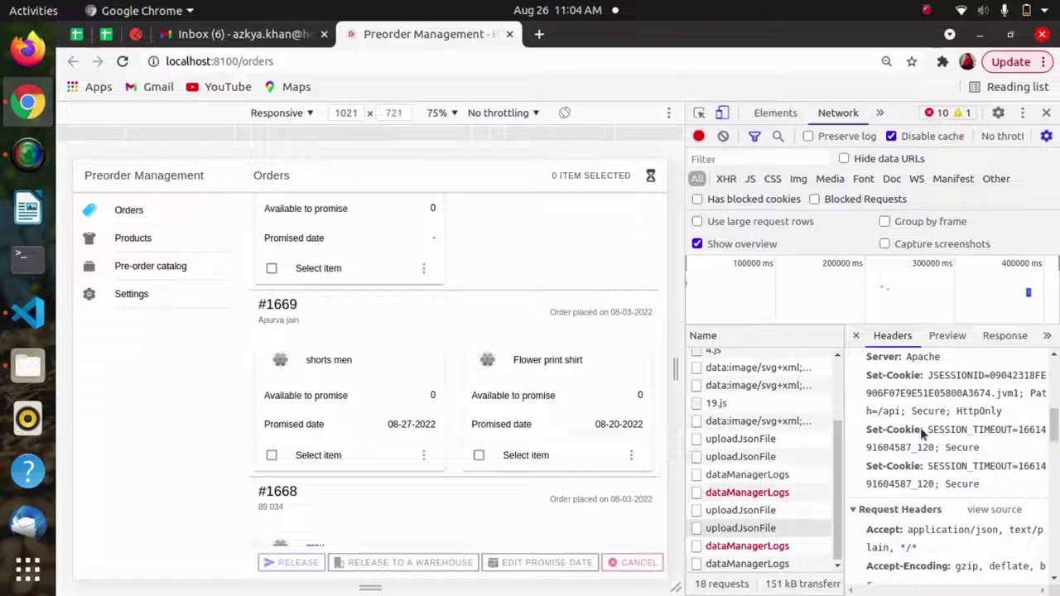
scroll(919, 427, "up", 5)
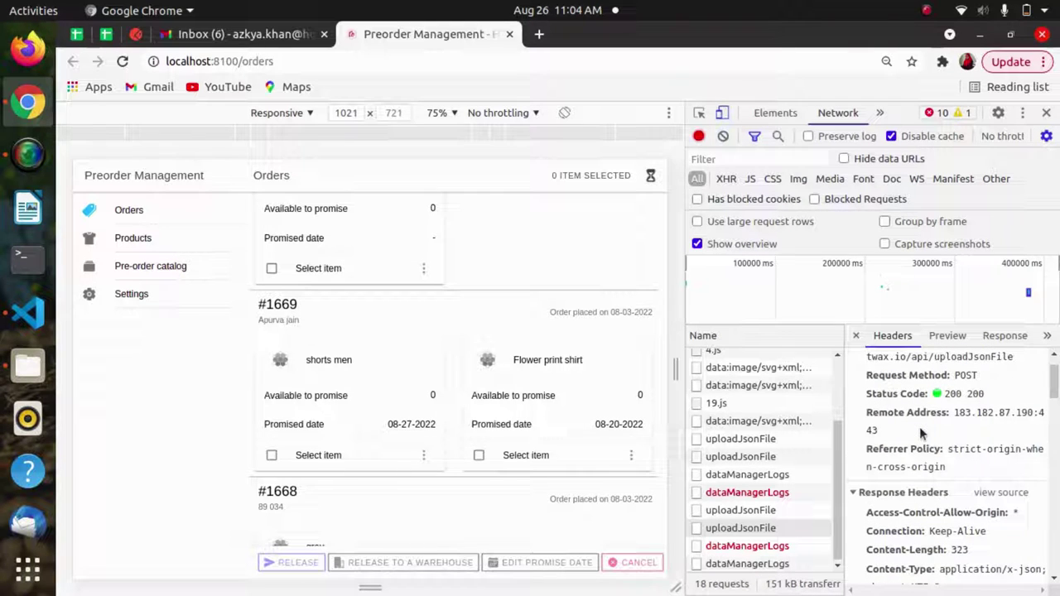
scroll(920, 433, "down", 5)
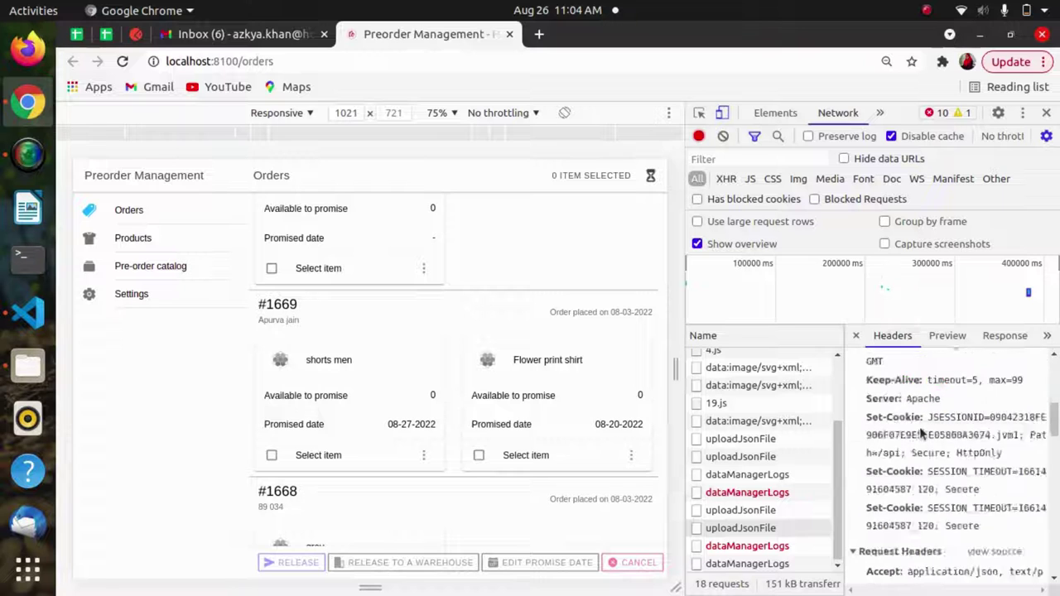
scroll(921, 434, "up", 6)
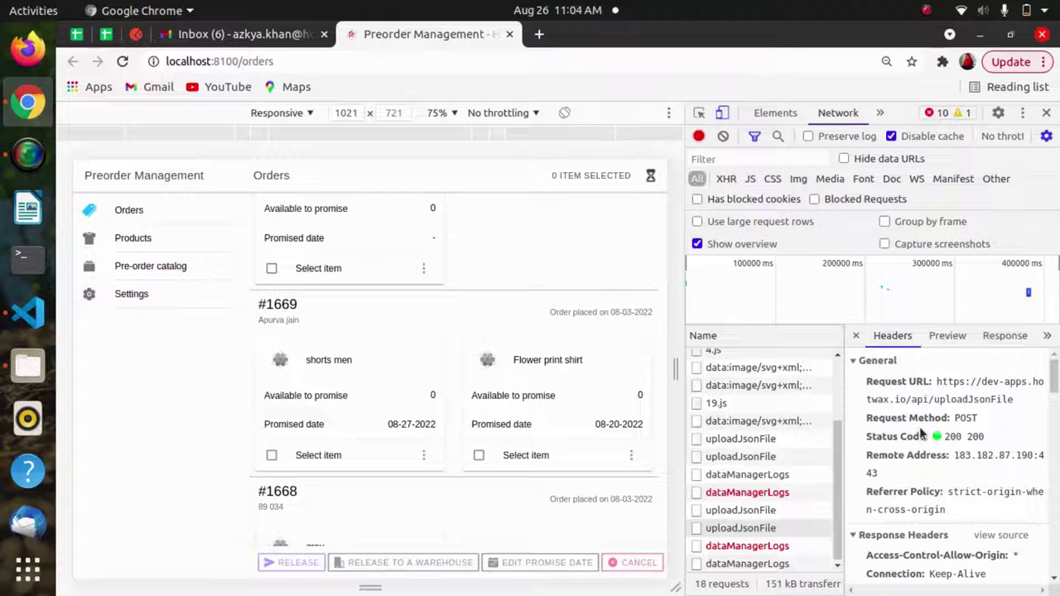
scroll(921, 433, "down", 10)
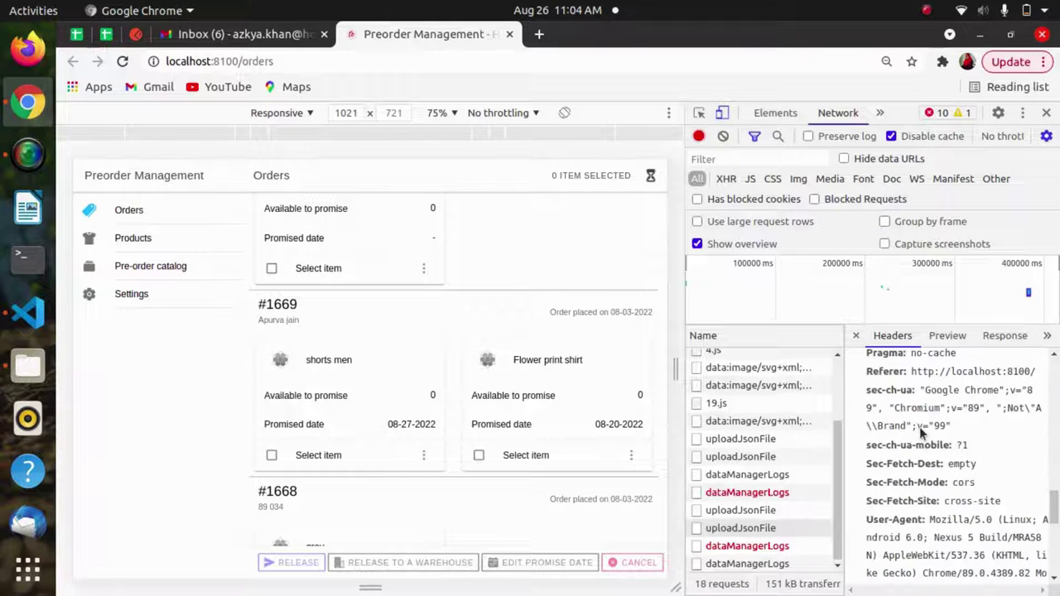
scroll(766, 414, "up", 3)
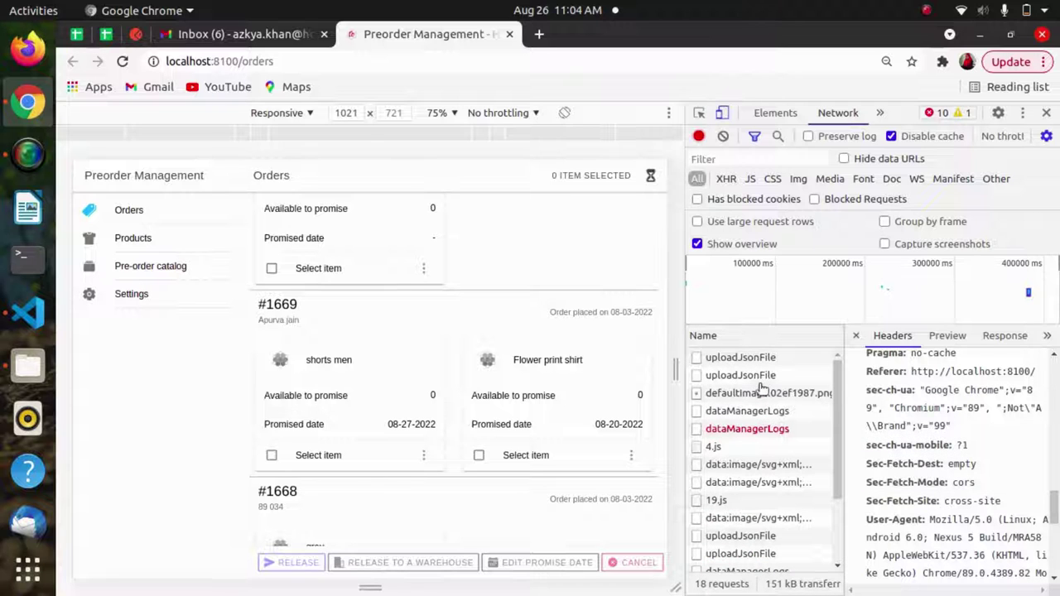
- View both uploadJsonFile requests' raw form-data source, then clear the Network log
left_click(757, 359)
scroll(896, 510, "down", 9)
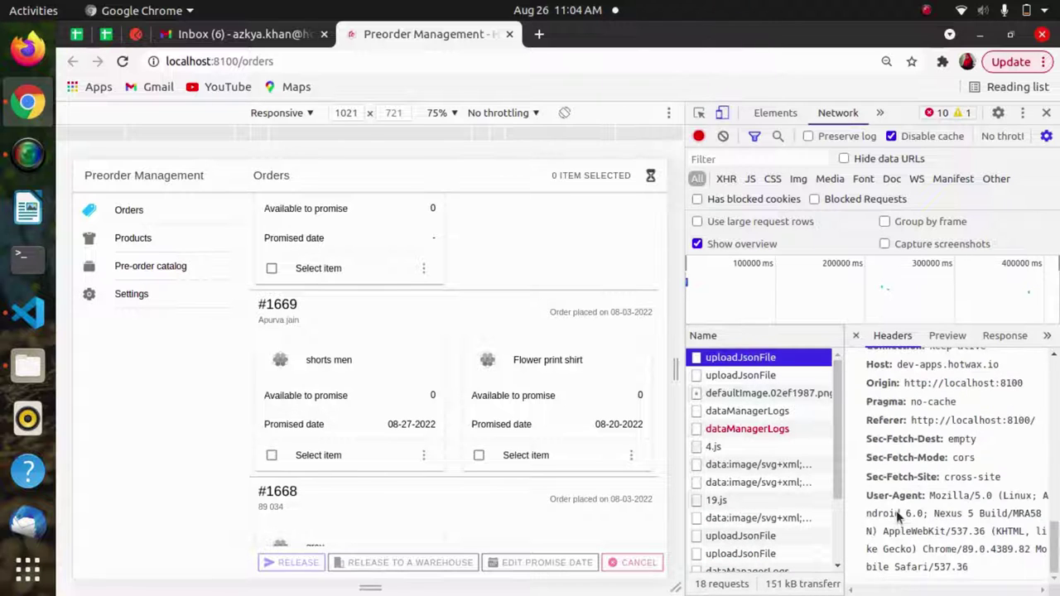
left_click(782, 375)
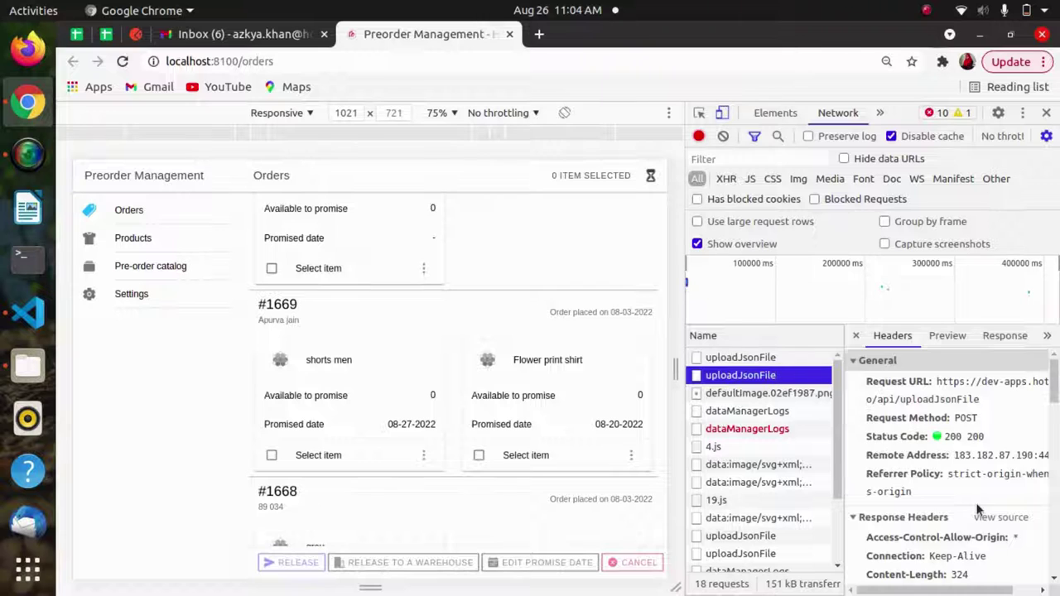
scroll(977, 508, "down", 10)
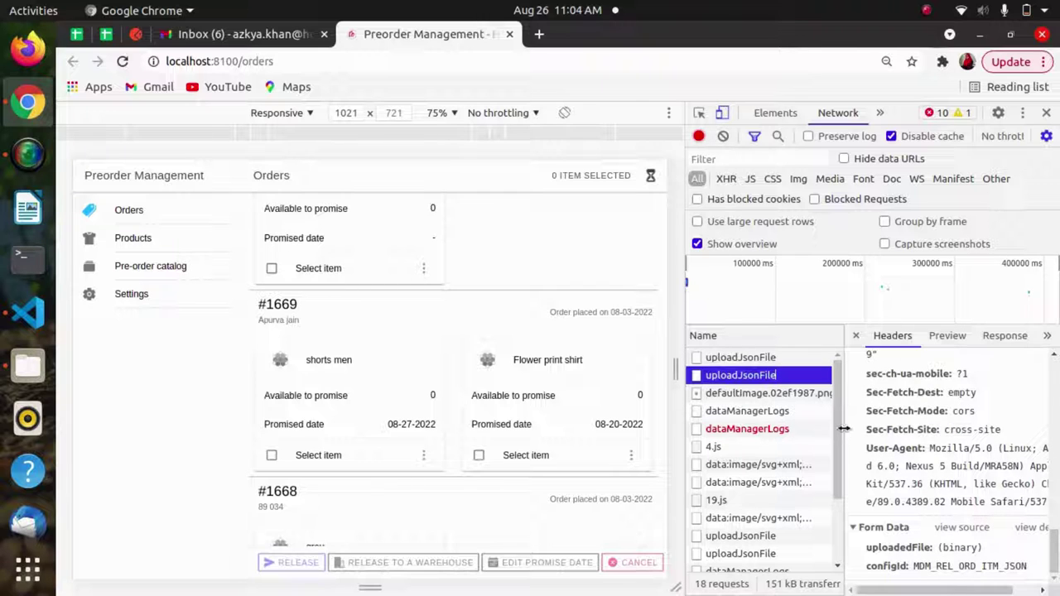
left_click_drag(844, 428, 724, 428)
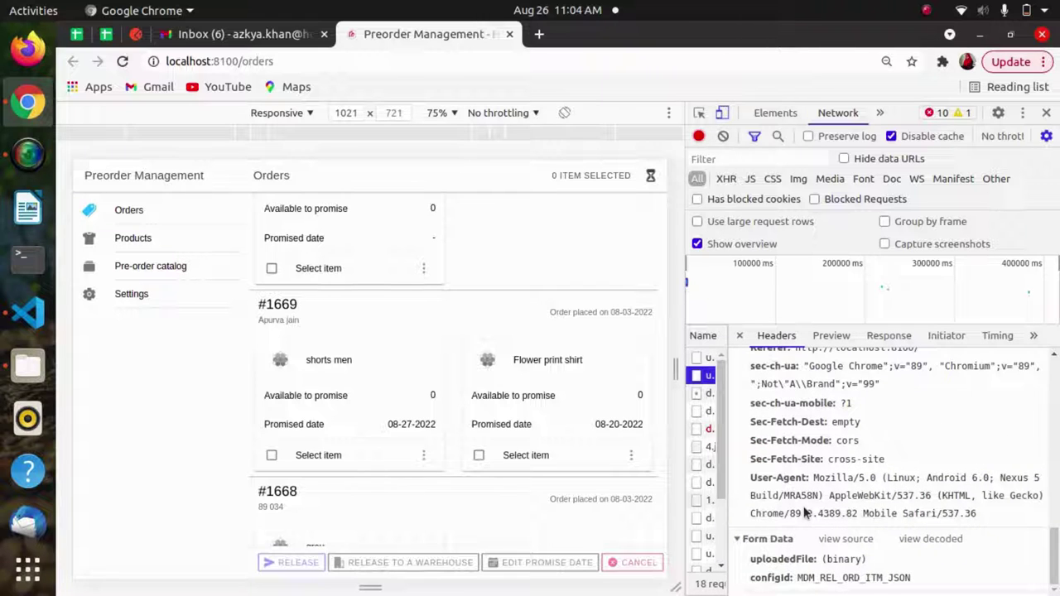
left_click(841, 539)
scroll(840, 540, "down", 5)
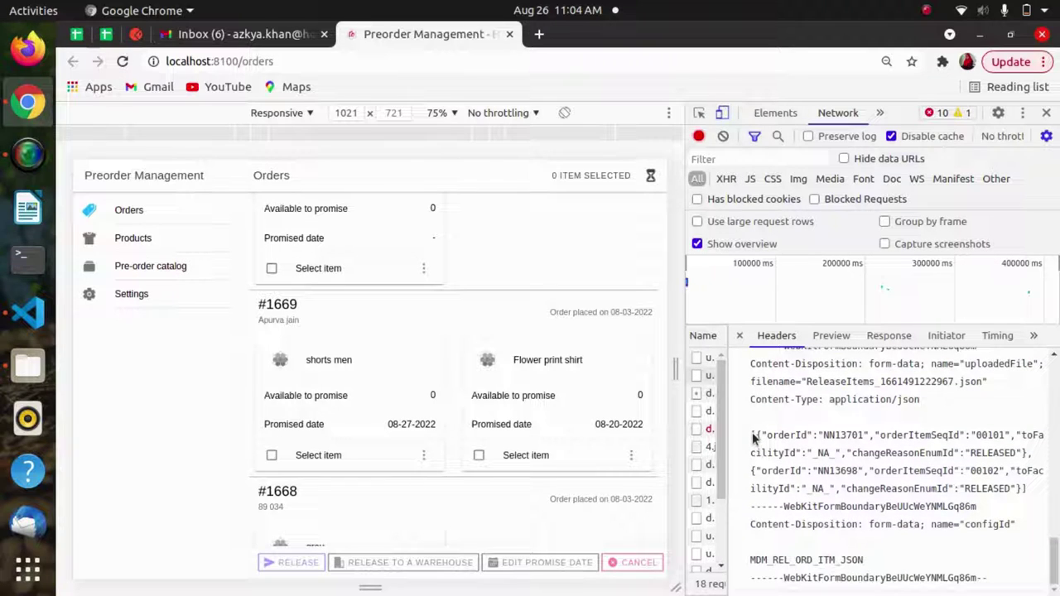
left_click(722, 135)
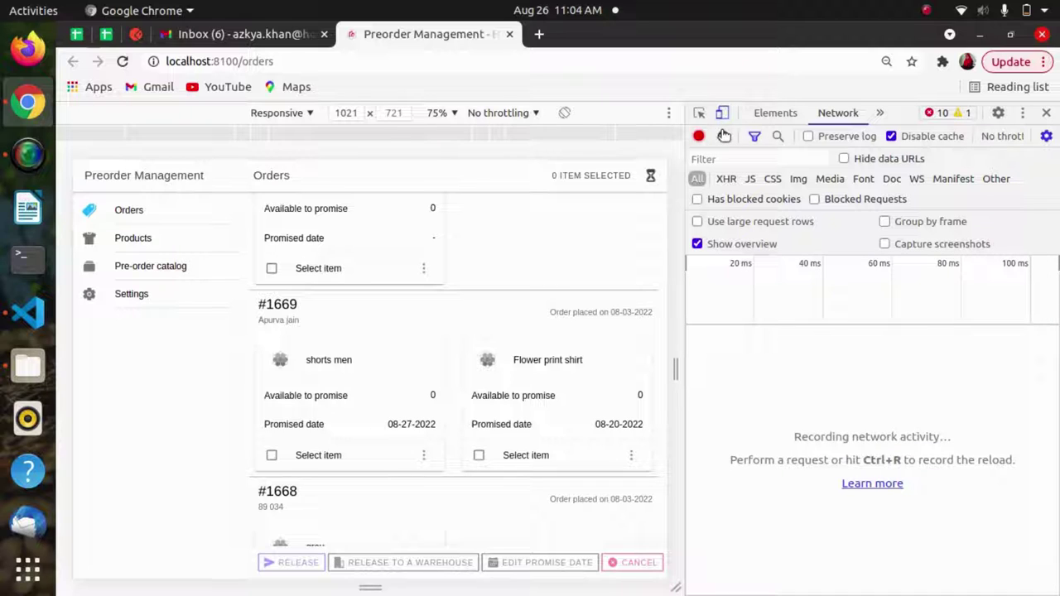
- Select two order items, including the shorts men item in order #1669, and confirm their release
left_click(271, 268)
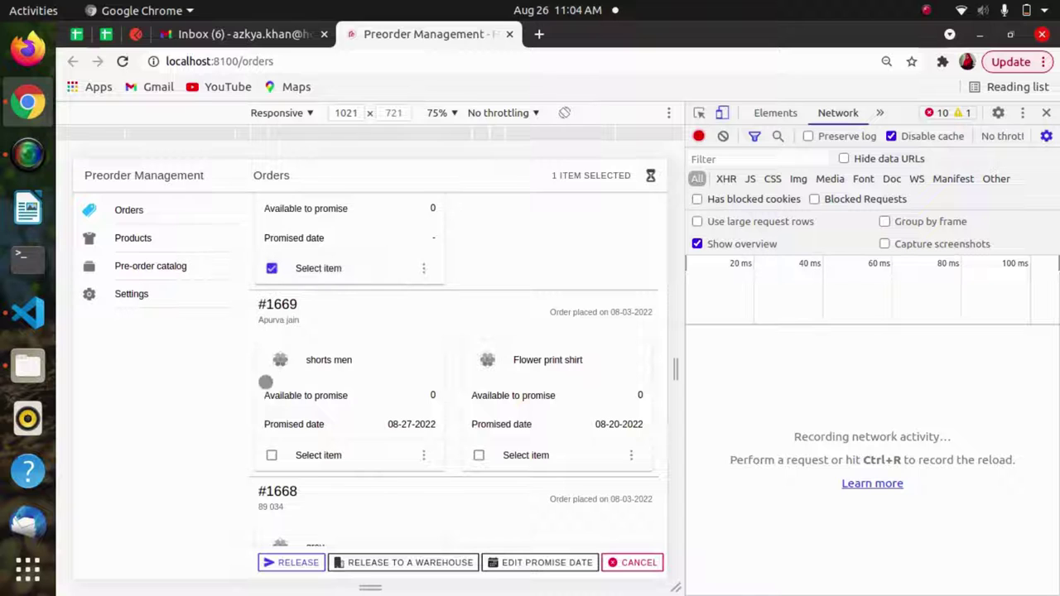
left_click(271, 455)
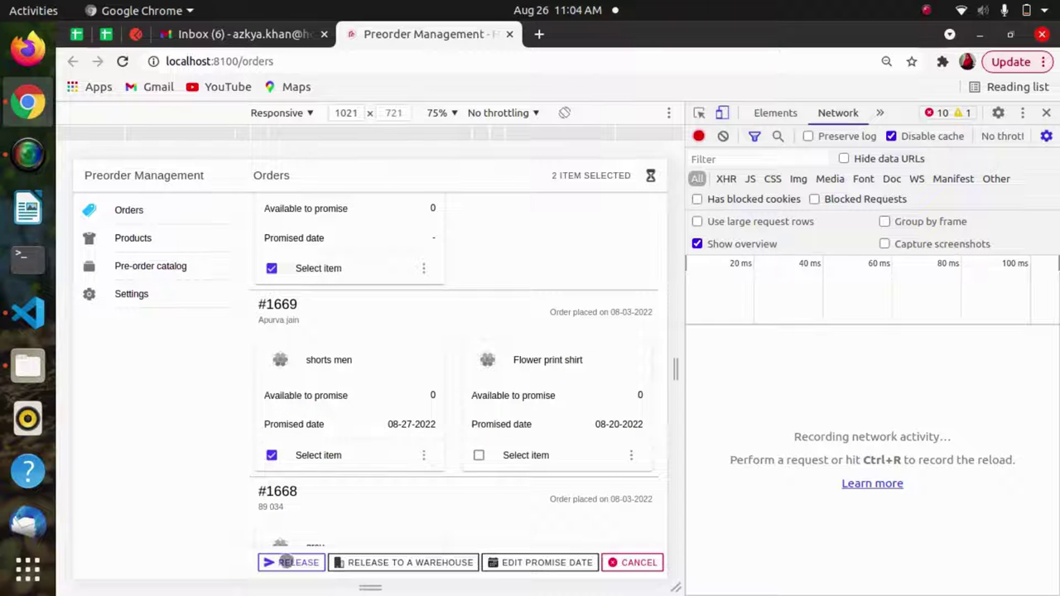
left_click(286, 562)
left_click(412, 408)
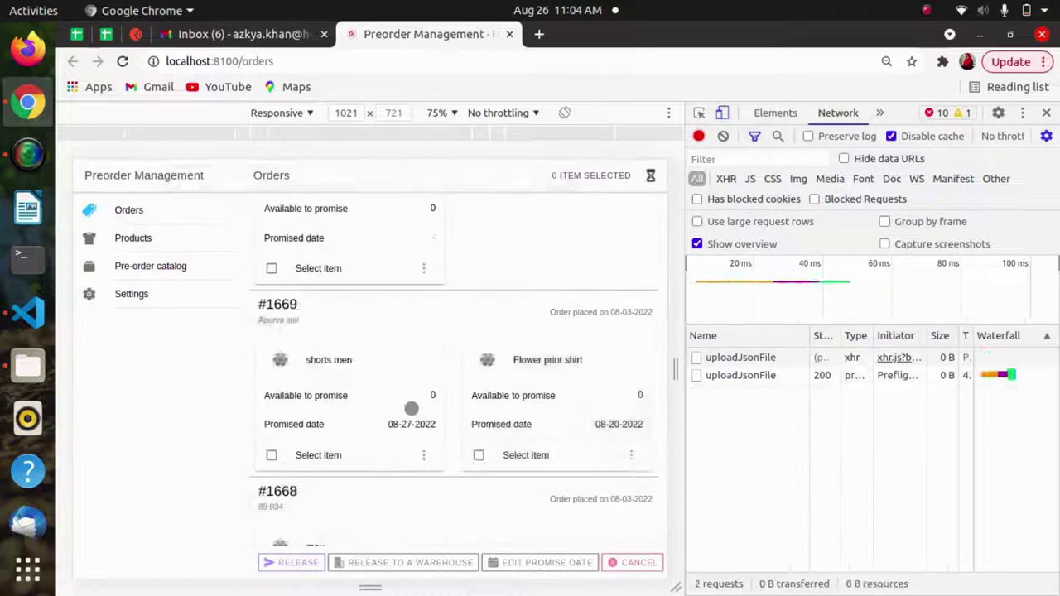
- In the new uploadJsonFile request's raw form data, select the released items' JSON array
left_click(740, 375)
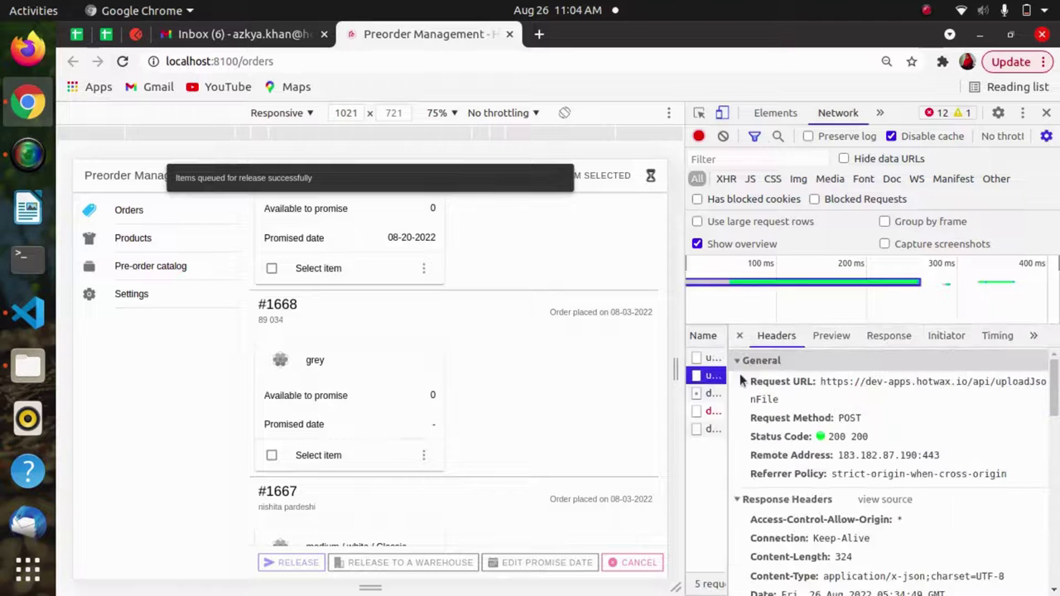
scroll(848, 481, "down", 10)
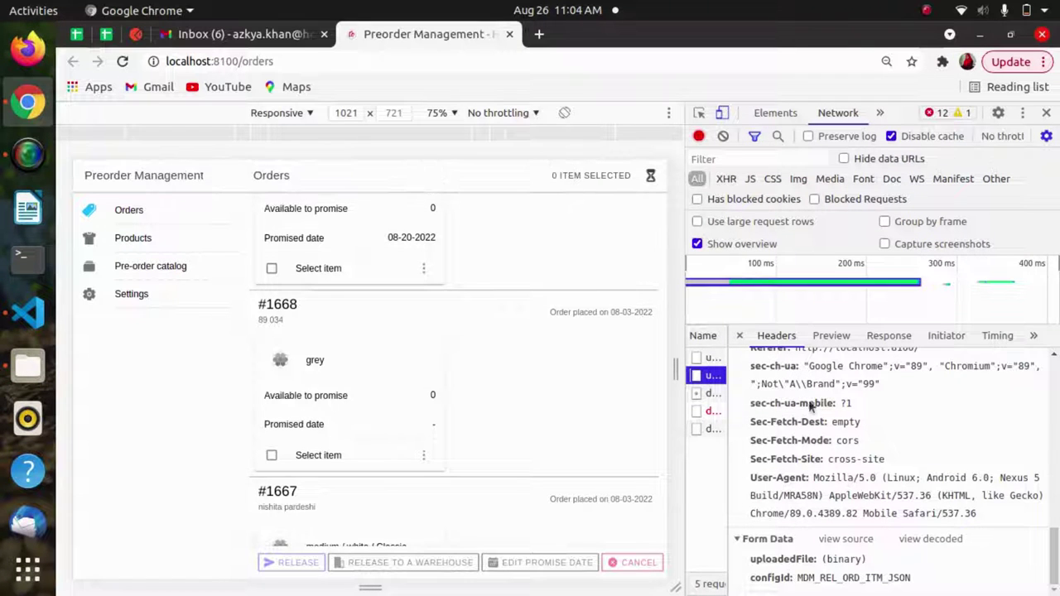
left_click(848, 539)
scroll(851, 538, "down", 3)
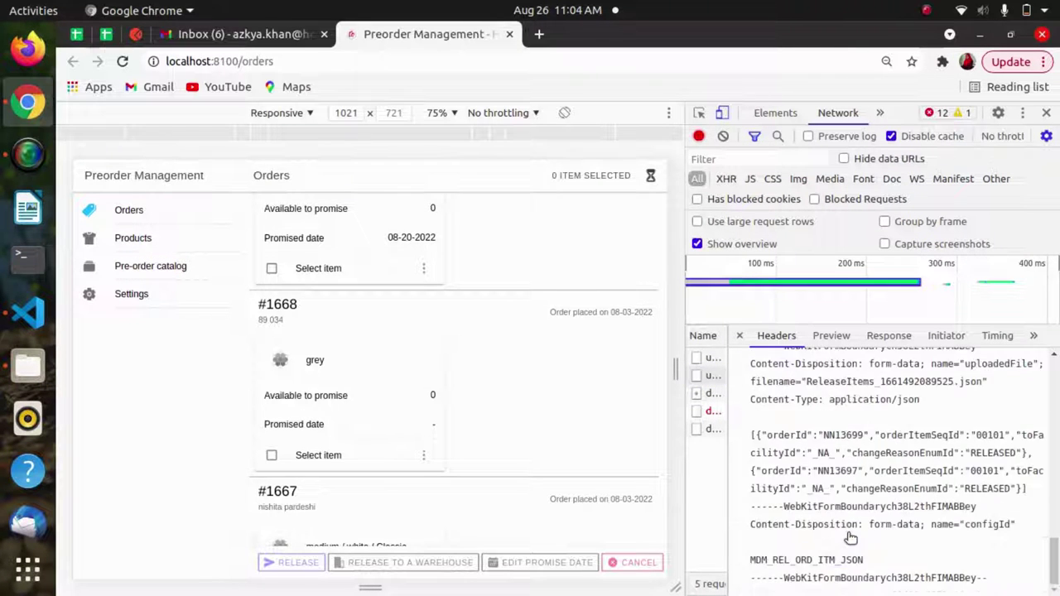
left_click(751, 428)
key("ctrl+a")
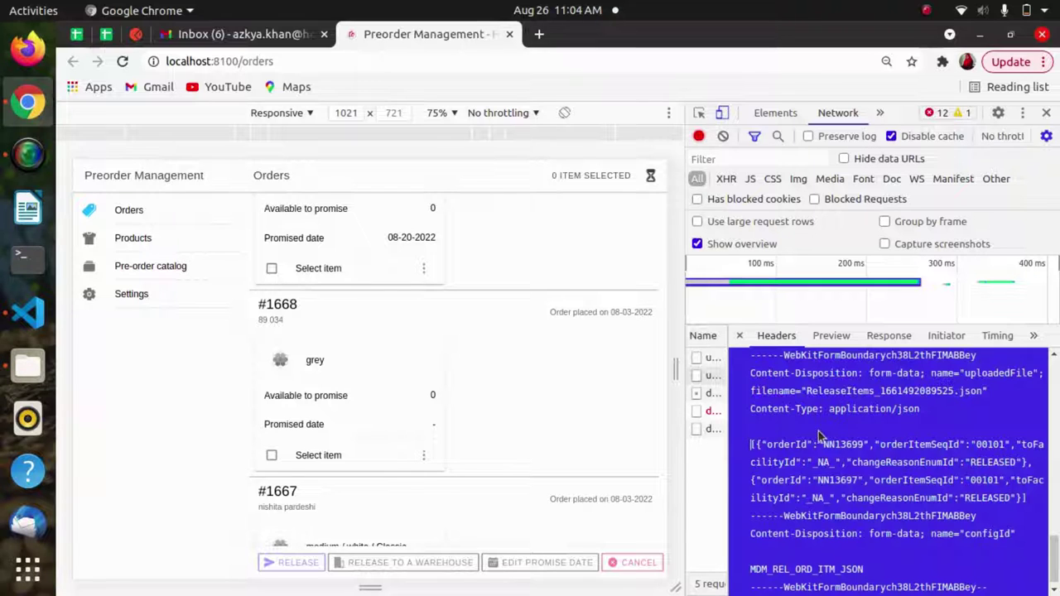
left_click_drag(751, 445, 1031, 507)
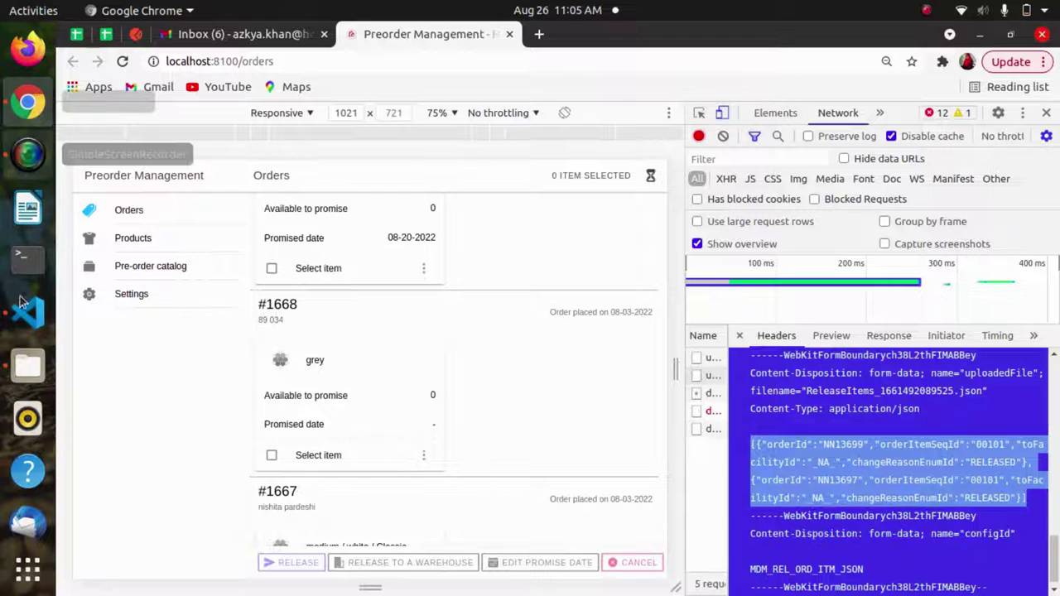
- Open ReleaseItems_1660886236013.json in Text Editor and paste the released items' JSON over its contents
left_click(30, 371)
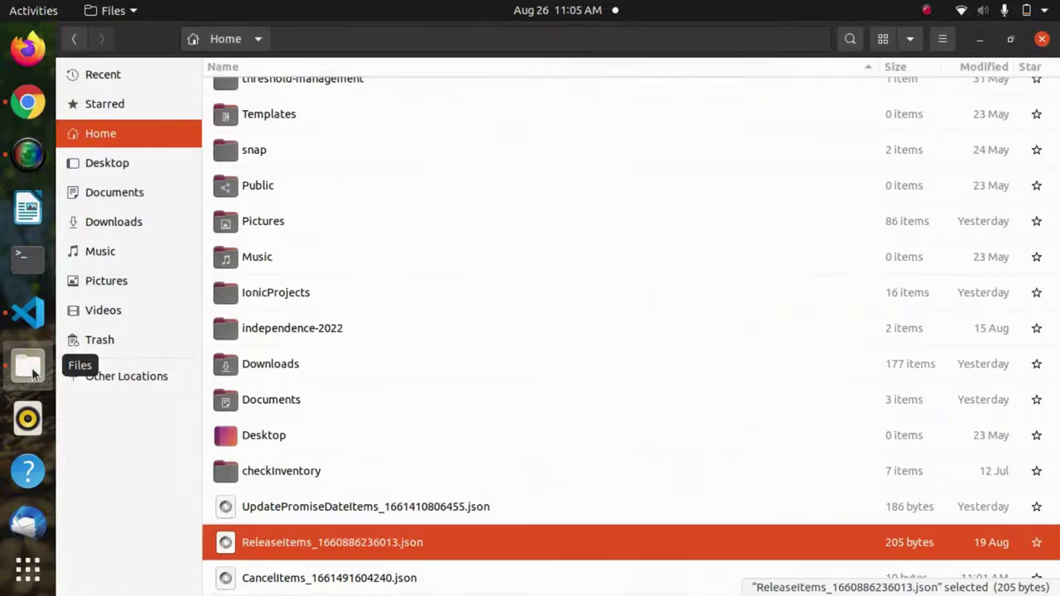
double_click(323, 533)
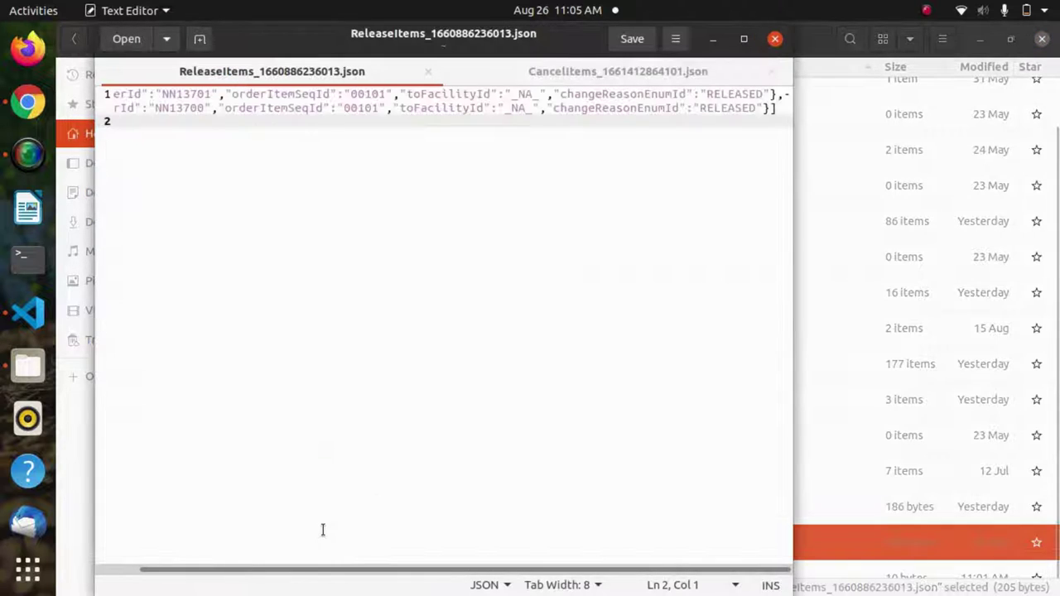
key("ctrl+a")
key("ctrl+v")
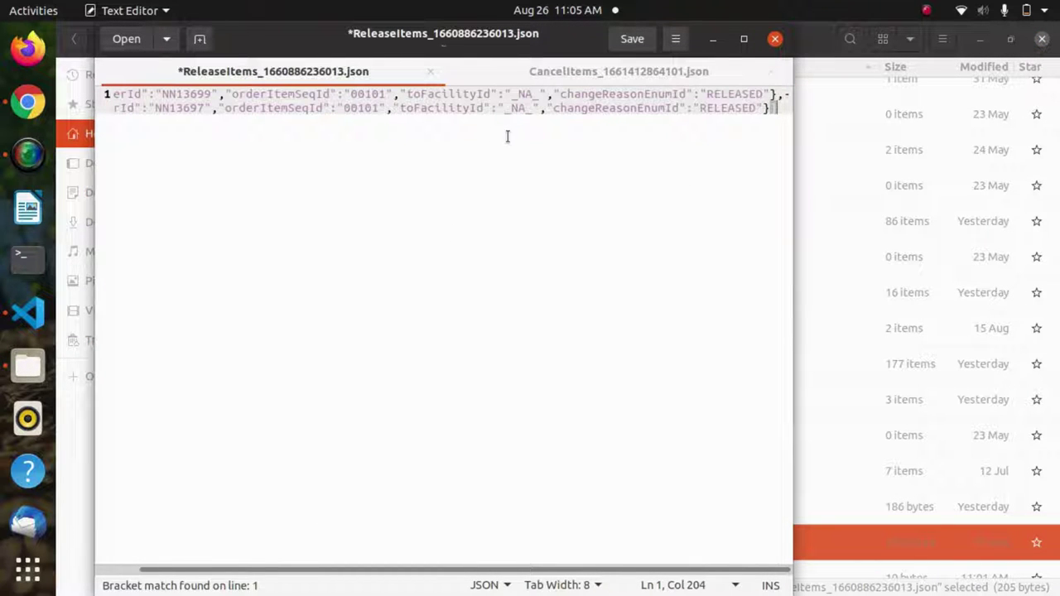
scroll(433, 110, "left", 5)
left_click(27, 102)
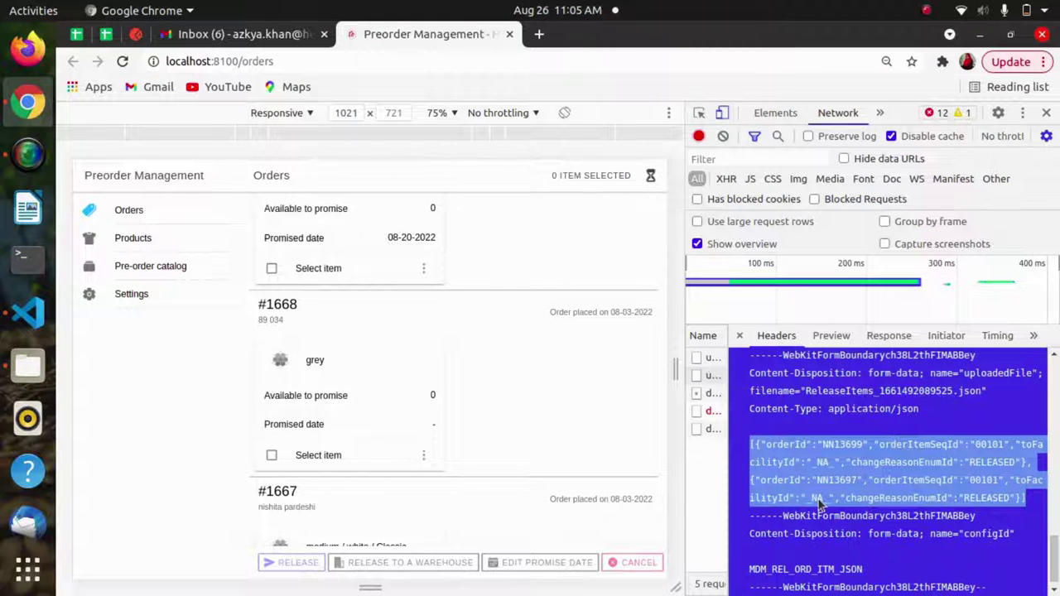
- Rename ReleaseItems_1660886236013.json to ReleaseItems_1661492089525.json, using the file name copied from the payload
left_click_drag(982, 390, 807, 400)
key("ctrl+c")
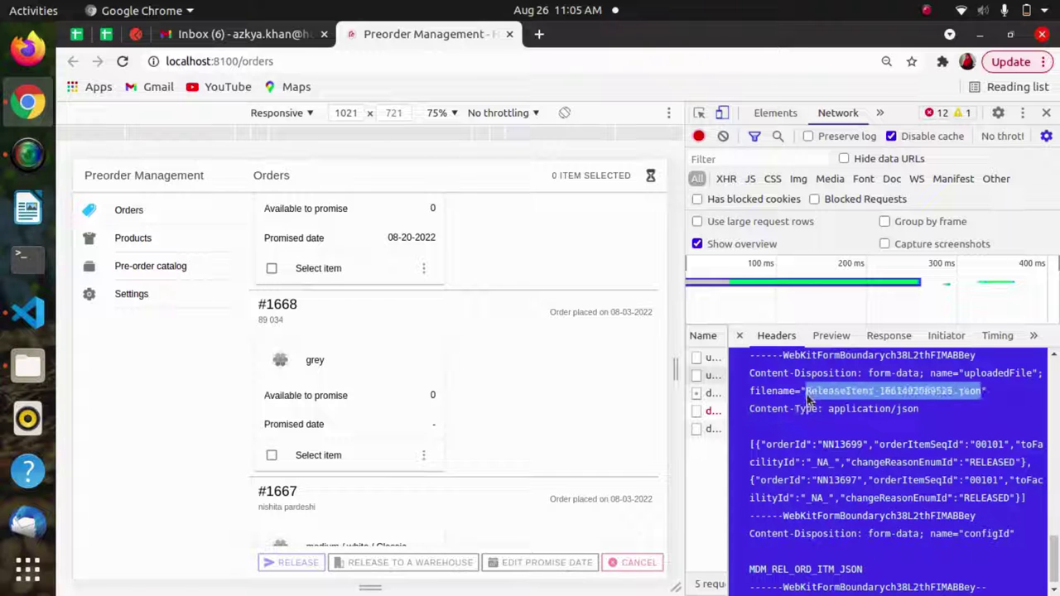
left_click(28, 362)
right_click(380, 526)
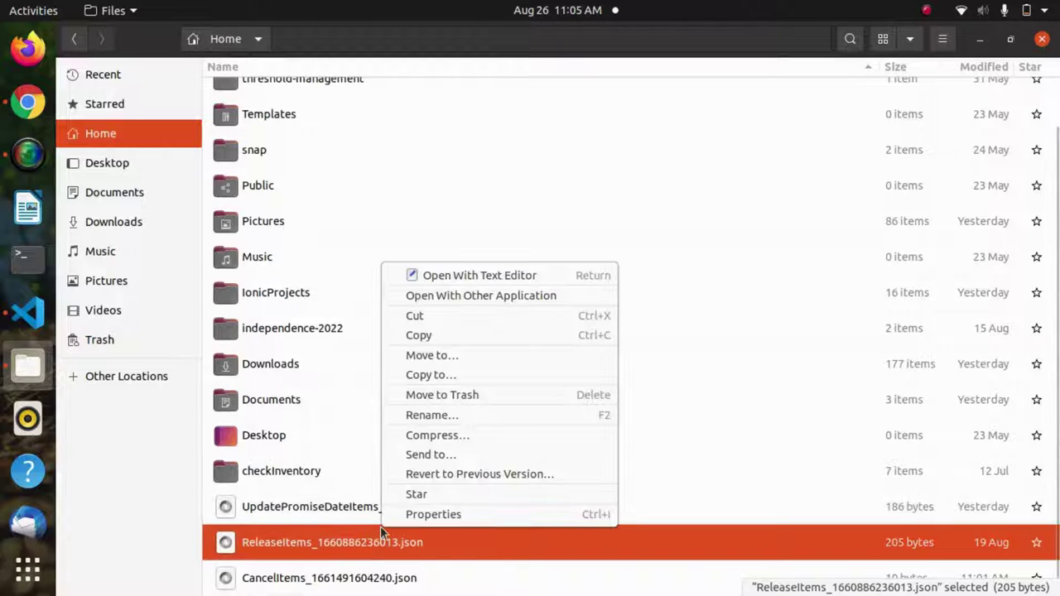
left_click(410, 415)
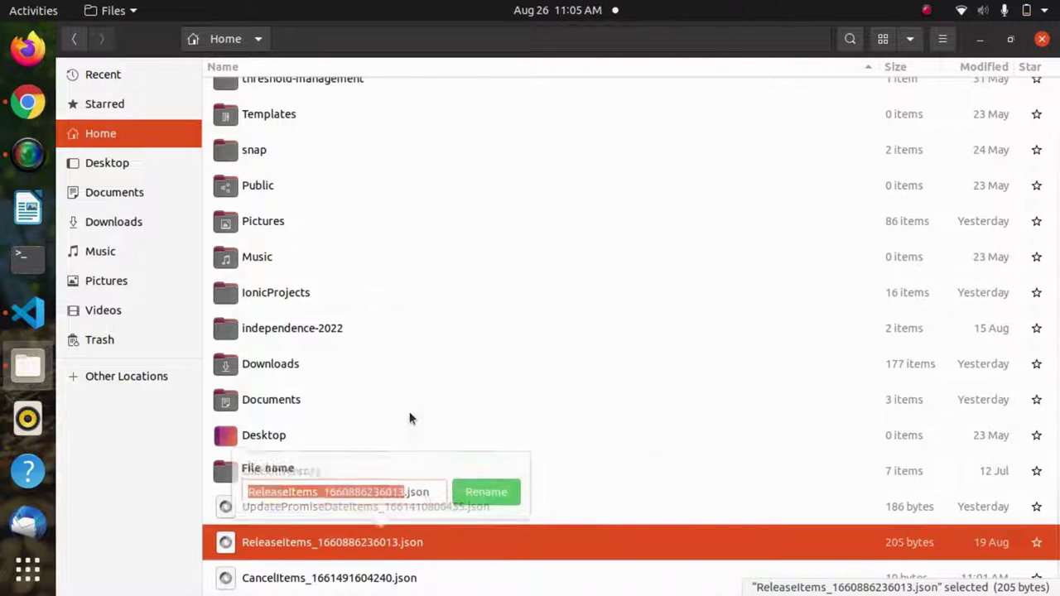
left_click(430, 490)
key("ctrl+a")
key("ctrl+v")
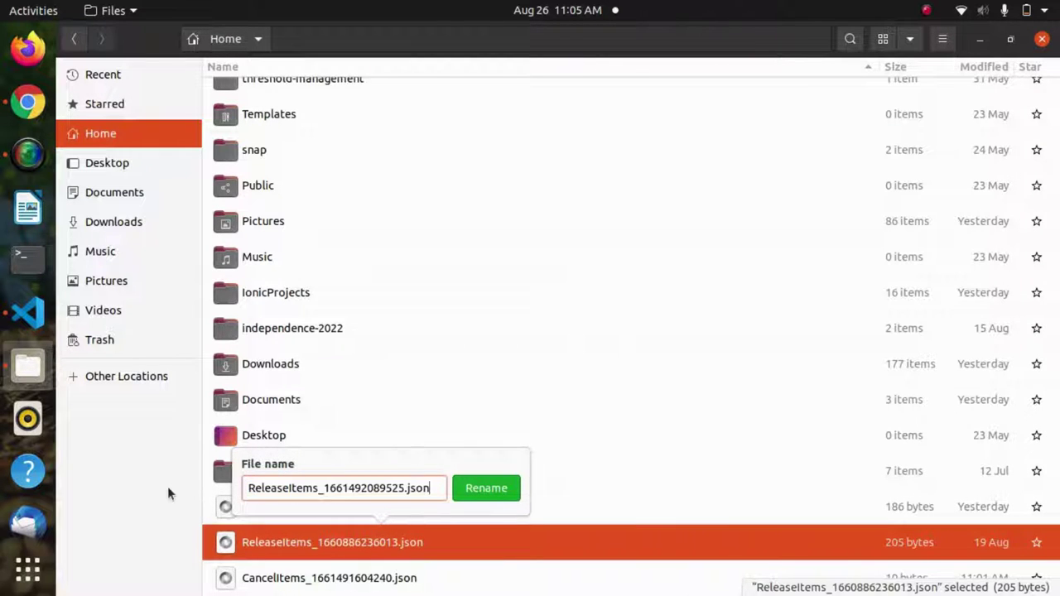
left_click(469, 491)
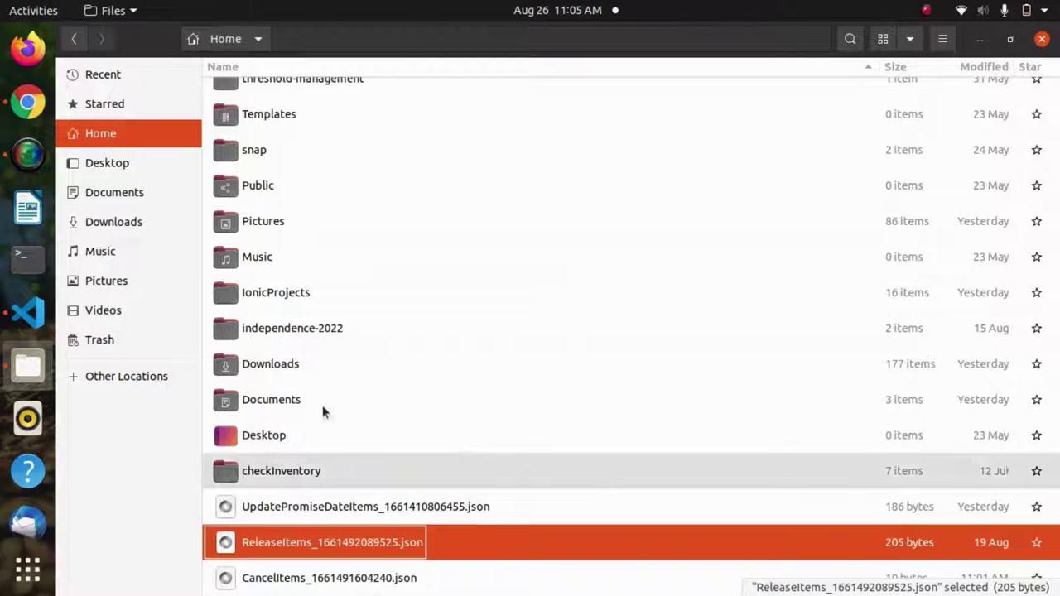
left_click(28, 101)
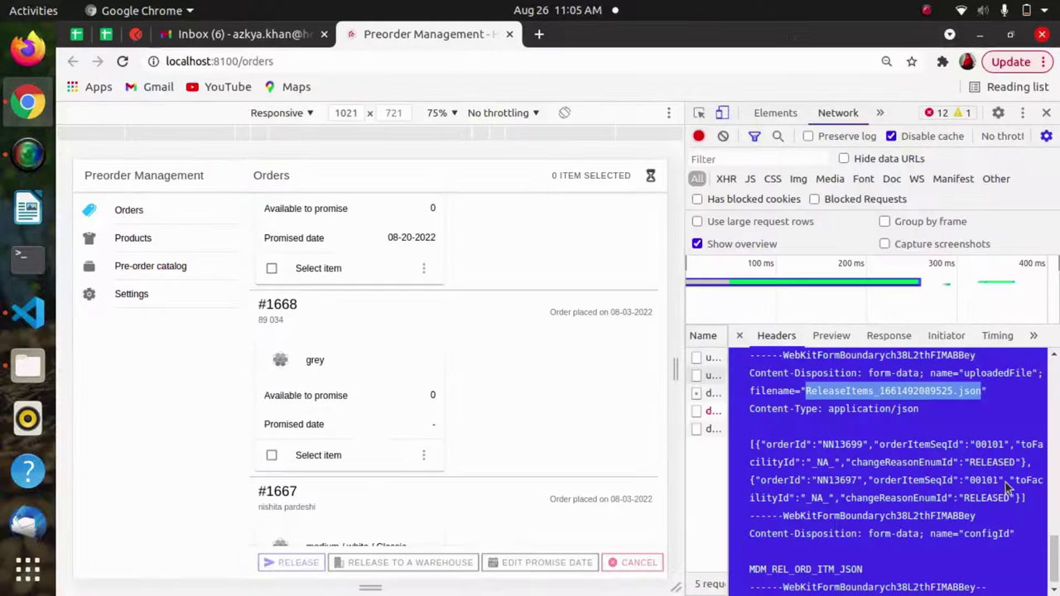
- Drag the splitter right so request names show beside the release payload
scroll(1008, 488, "down", 1)
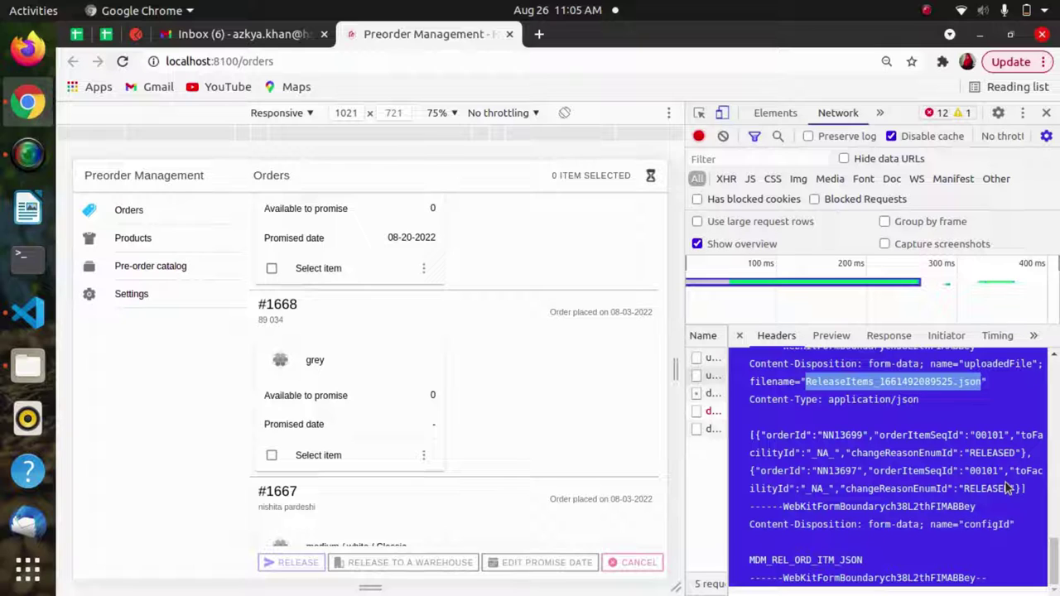
left_click_drag(730, 431, 873, 422)
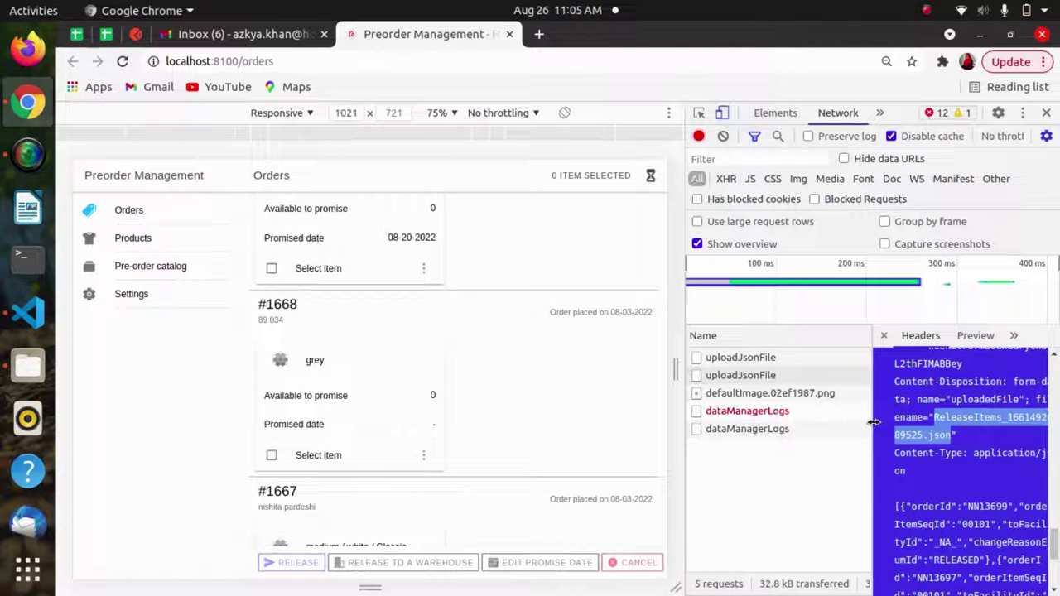